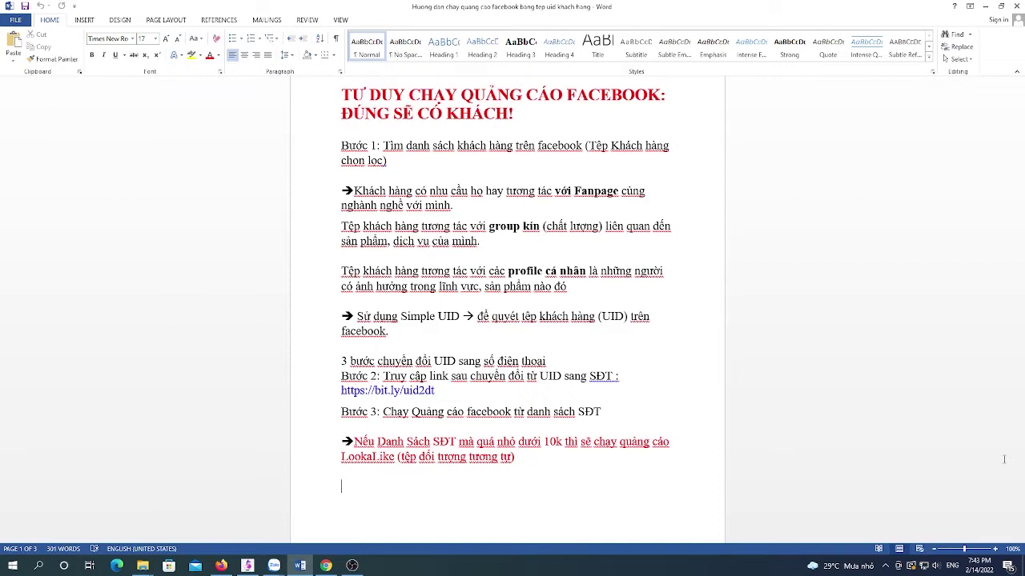
- Switch to Chrome, open fb.com and log in to Facebook with the first saved account cookie in the Get Cookie extension
{"action": "left_click", "coordinate": [326, 566]}
{"action": "type", "text": "fb.com"}
{"action": "key", "text": "Return"}
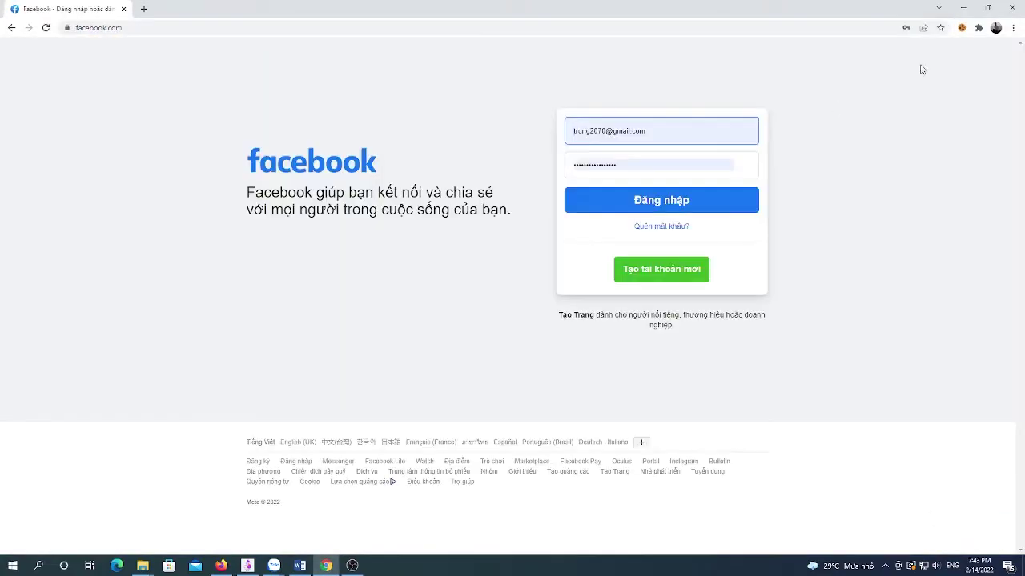
{"action": "left_click", "coordinate": [961, 28]}
{"action": "left_click", "coordinate": [876, 208]}
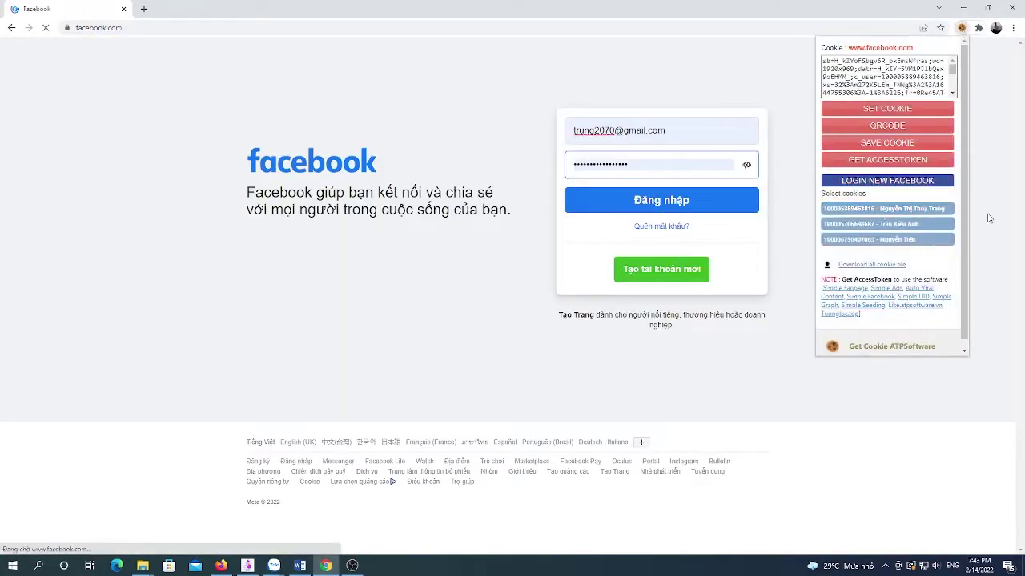
{"action": "left_click", "coordinate": [764, 219]}
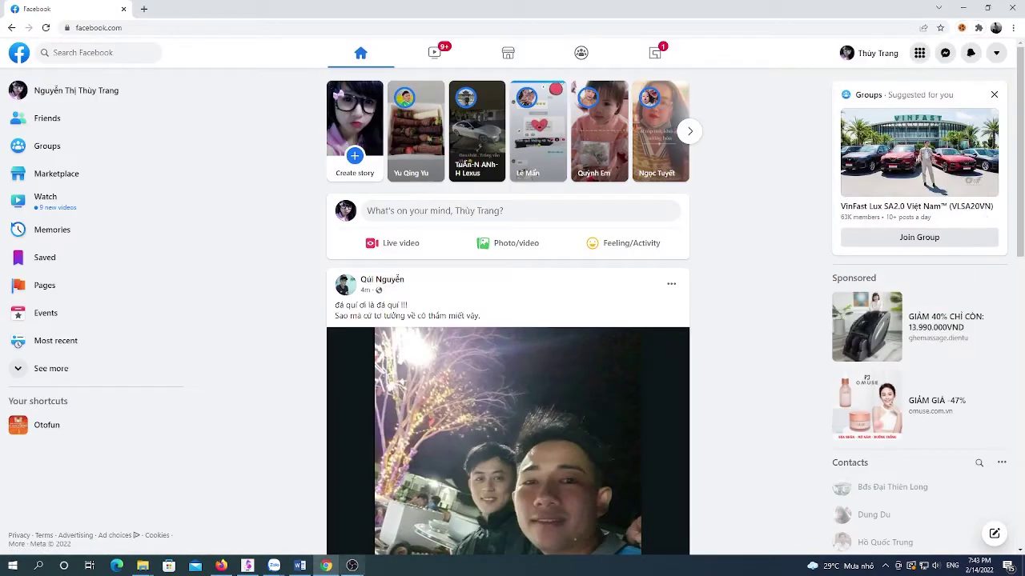
- Search Facebook for "vinsfast", pick the VinFast Vietnam suggestion and open the official VinFast Vietnam page
{"action": "left_click", "coordinate": [77, 52]}
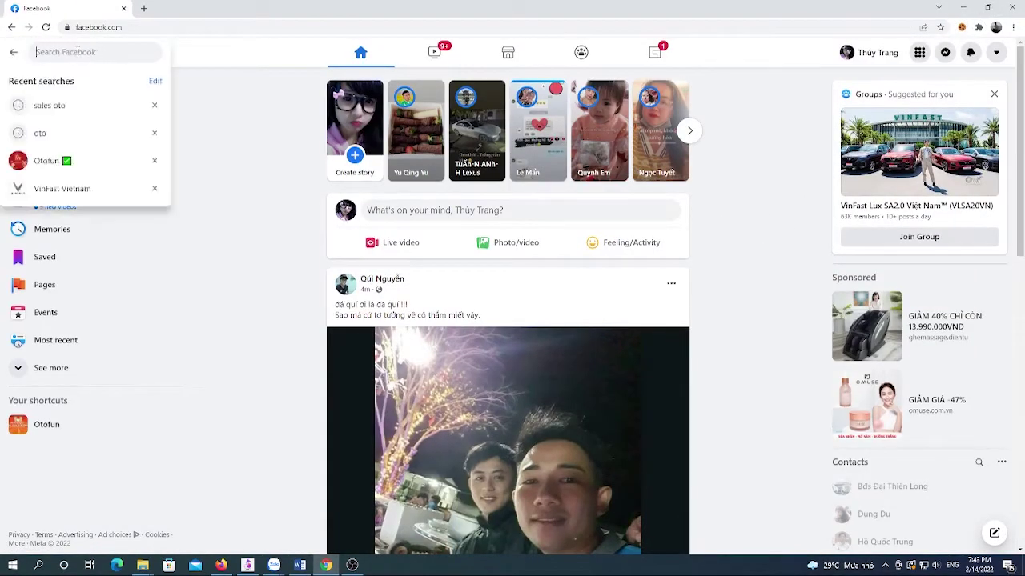
{"action": "type", "text": "vins"}
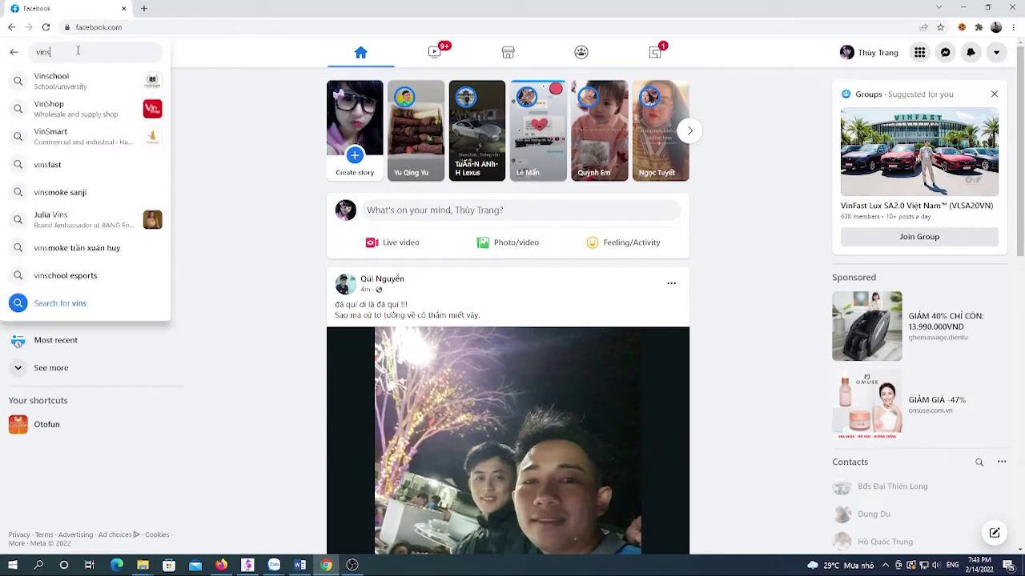
{"action": "type", "text": "f"}
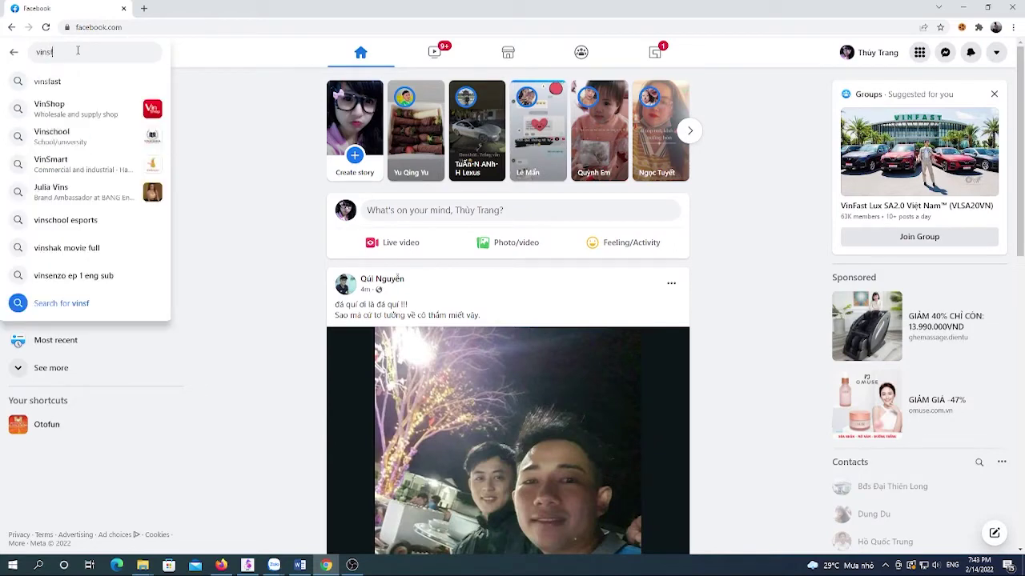
{"action": "type", "text": "ast"}
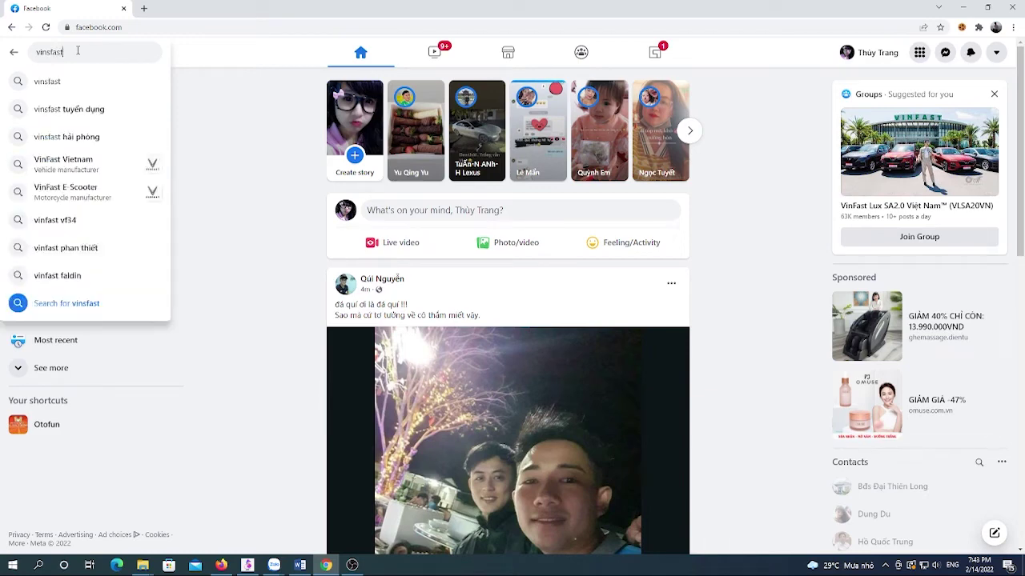
{"action": "key", "text": "Down"}
{"action": "key", "text": "Down"}
{"action": "key", "text": "Down"}
{"action": "key", "text": "Down"}
{"action": "key", "text": "Return"}
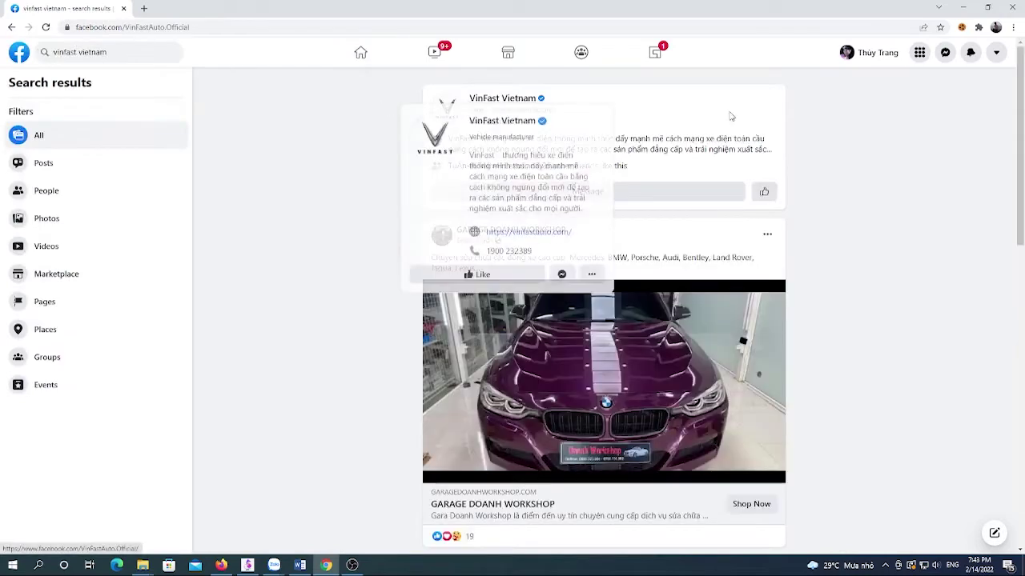
{"action": "left_click", "coordinate": [512, 98]}
- Open the VinFast Vietnam pinned post of 6 January in a new browser tab and show that tab
{"action": "scroll", "coordinate": [649, 252], "scroll_direction": "down", "scroll_amount": 4}
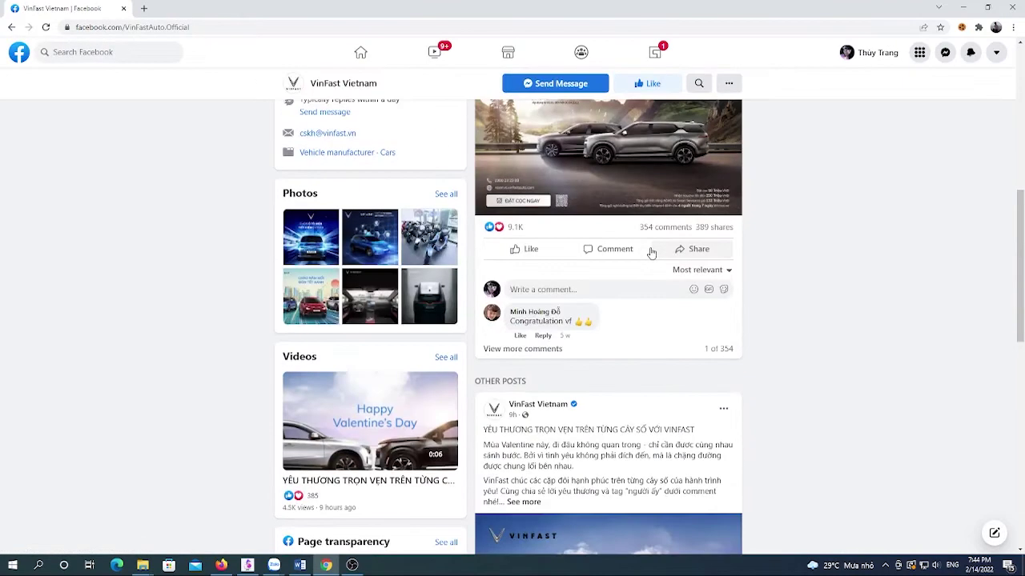
{"action": "scroll", "coordinate": [771, 246], "scroll_direction": "up", "scroll_amount": 3}
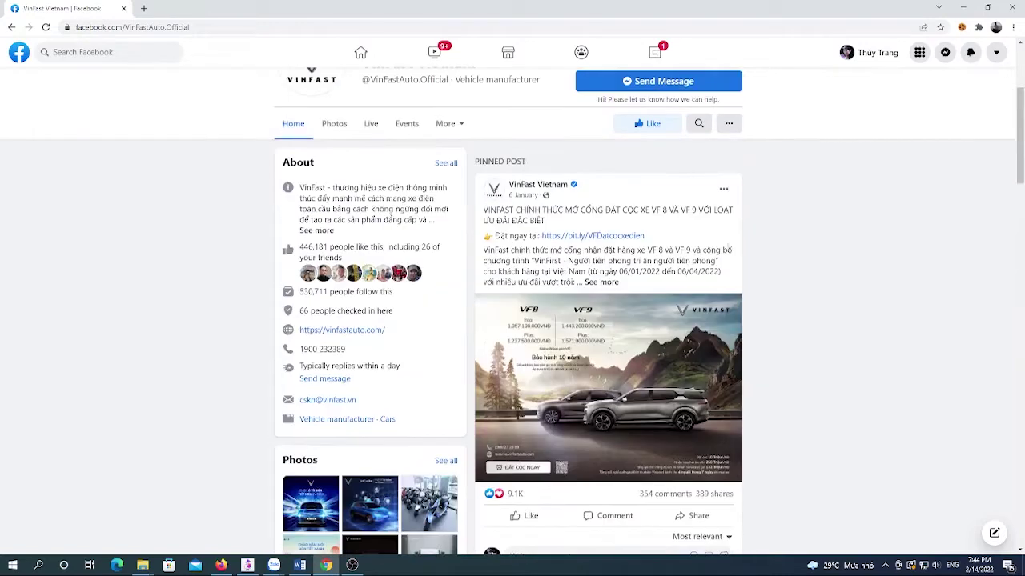
{"action": "right_click", "coordinate": [519, 200]}
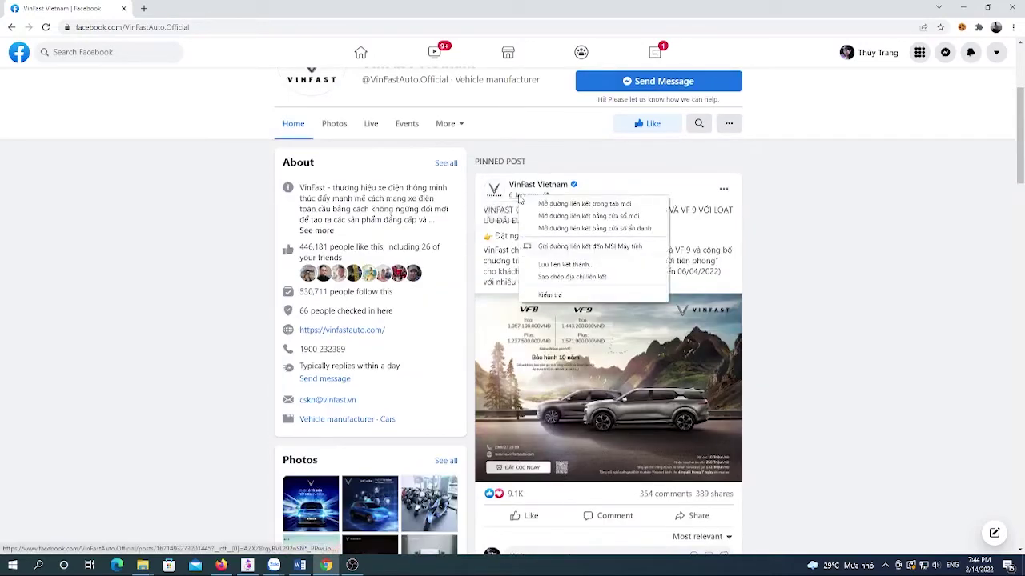
{"action": "left_click", "coordinate": [539, 204]}
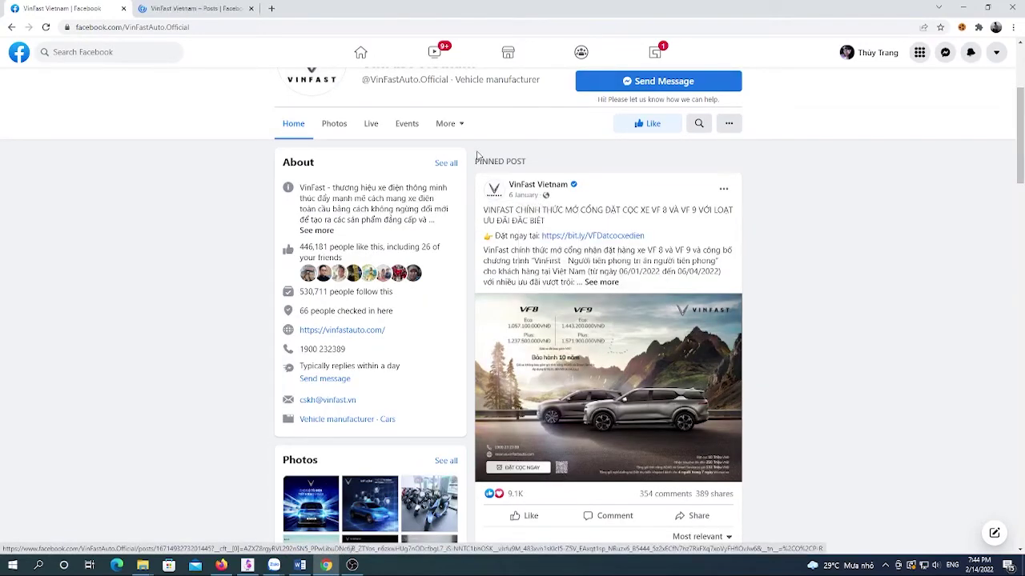
{"action": "left_click", "coordinate": [200, 11]}
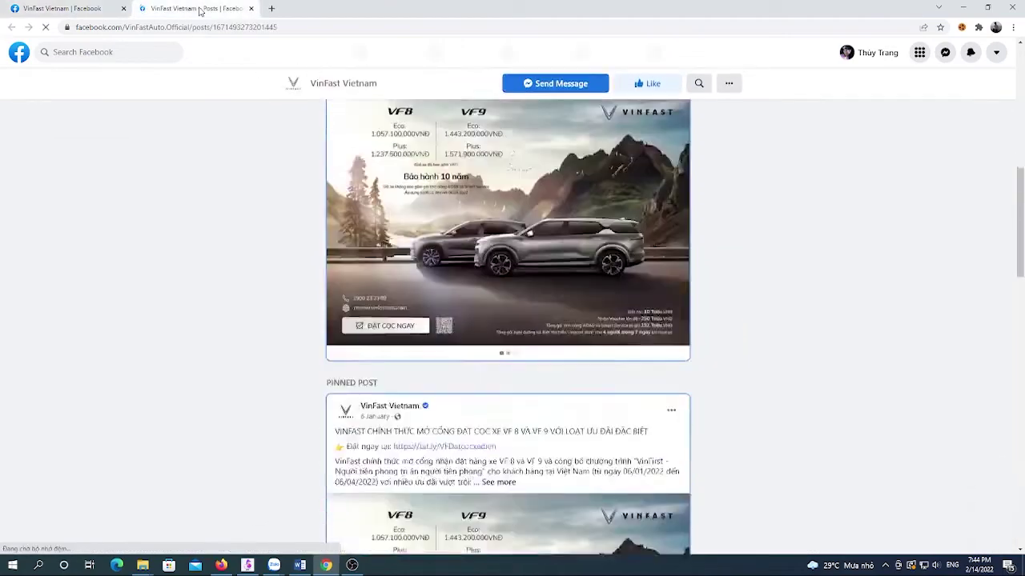
- Check the Simple UID line in the Word notes, then launch Simple UID V2 and log in with the Facebook account cookie
{"action": "left_click", "coordinate": [301, 566]}
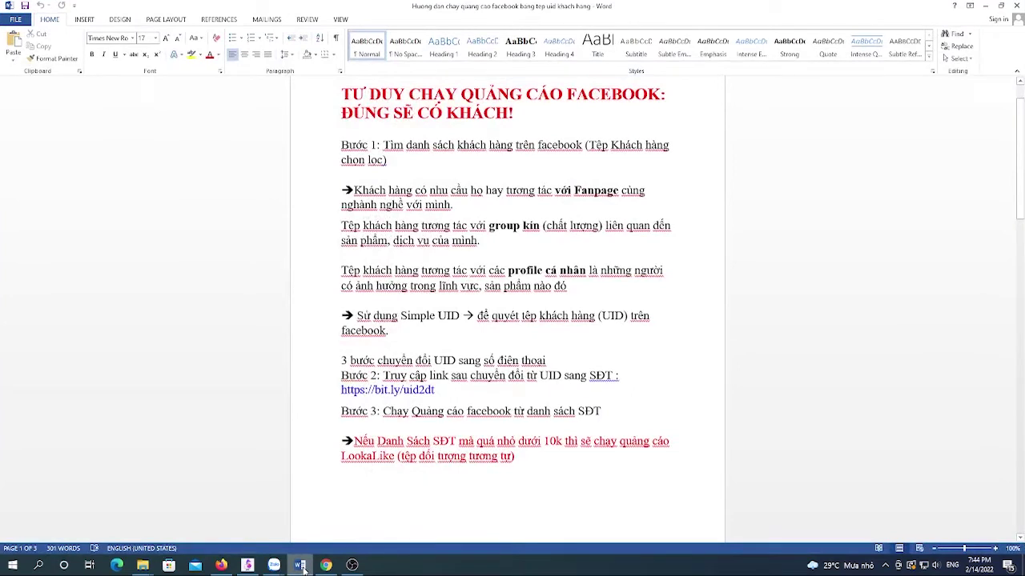
{"action": "left_click_drag", "start_coordinate": [398, 316], "coordinate": [471, 317]}
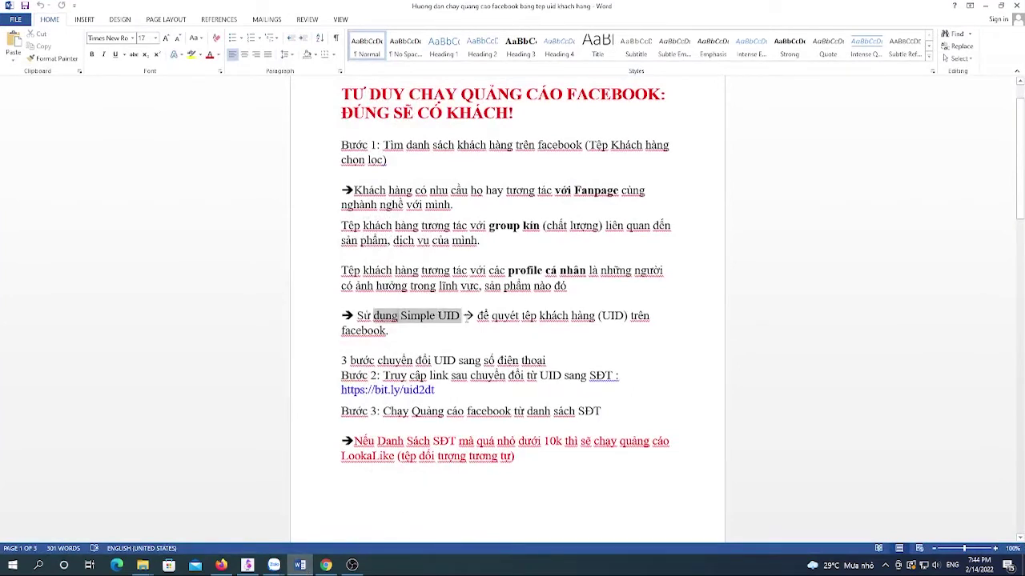
{"action": "key", "text": "super+d"}
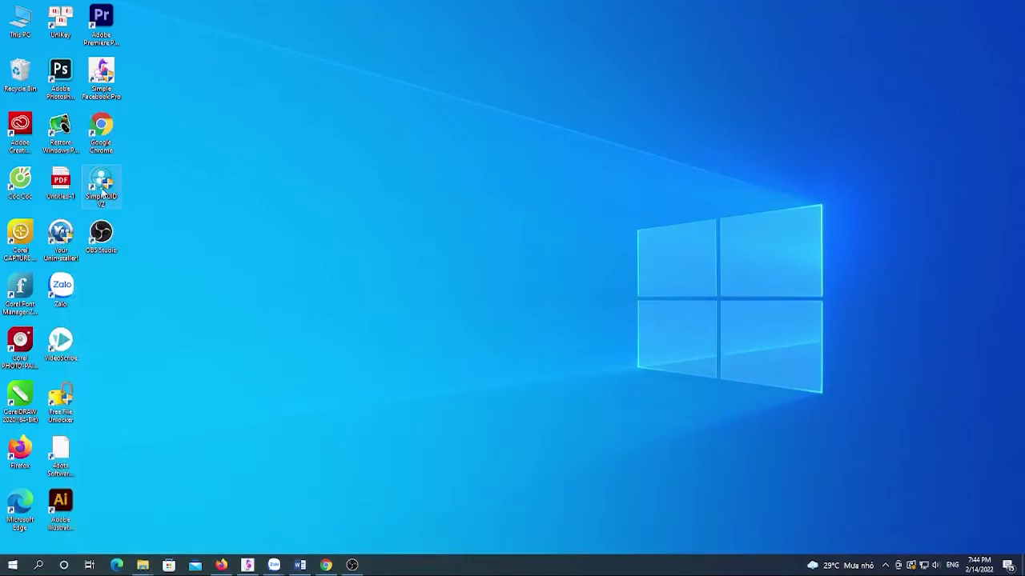
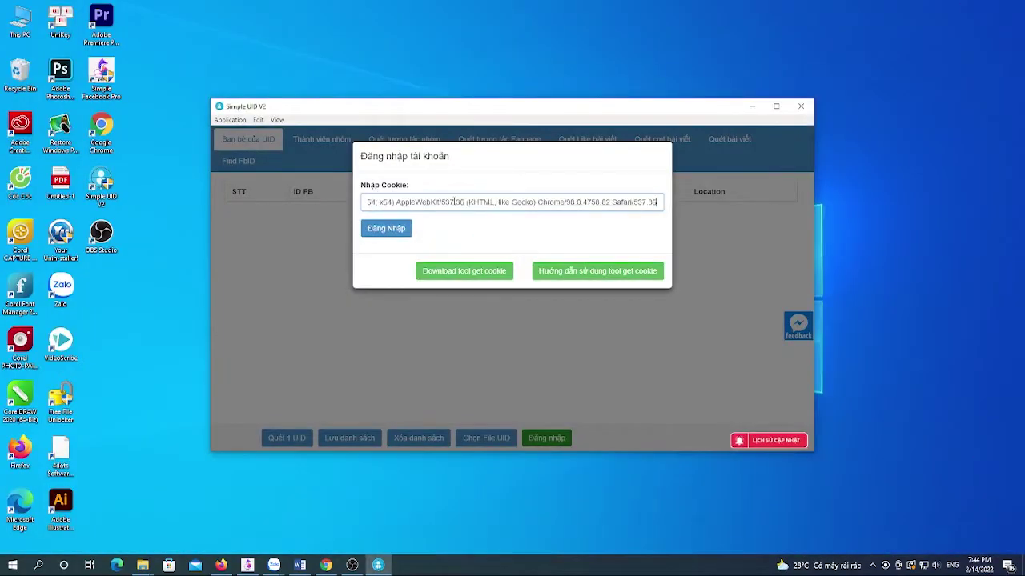
{"action": "left_click", "coordinate": [386, 228]}
{"action": "left_click", "coordinate": [643, 280]}
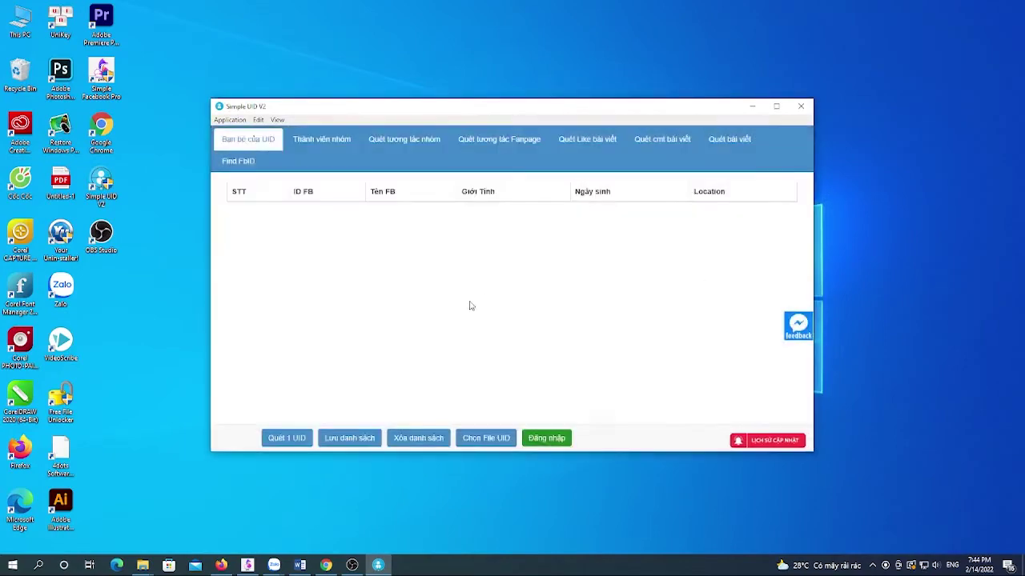
- Copy the address of the VinFast pinned post in Chrome and return to Simple UID V2
{"action": "left_click", "coordinate": [325, 566]}
{"action": "left_click", "coordinate": [284, 27]}
{"action": "scroll", "coordinate": [366, 315], "scroll_direction": "up", "scroll_amount": 10}
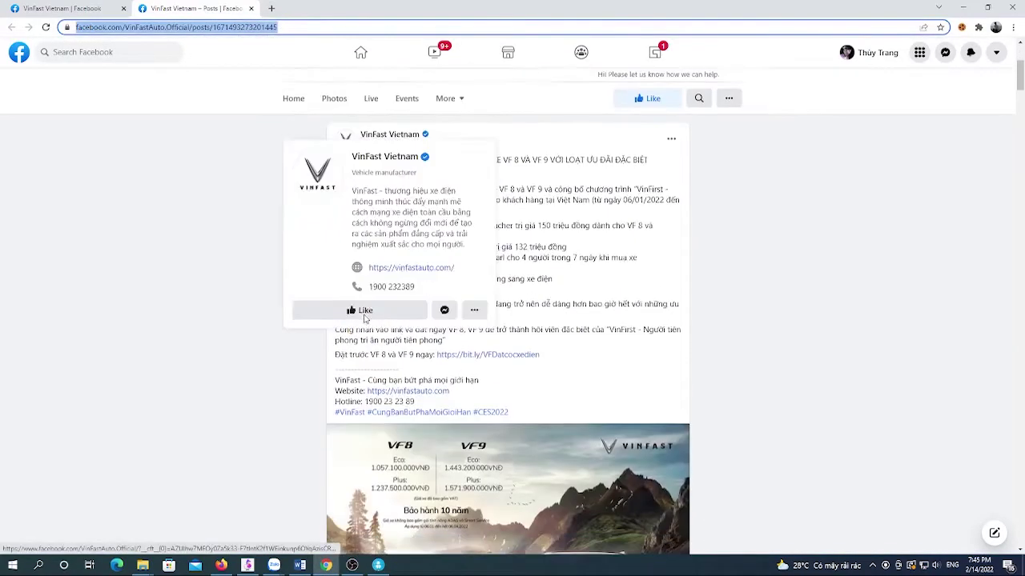
{"action": "left_click", "coordinate": [326, 565]}
- Scan the comments of the single VinFast post in Simple UID V2 using its copied link
{"action": "left_click", "coordinate": [662, 139]}
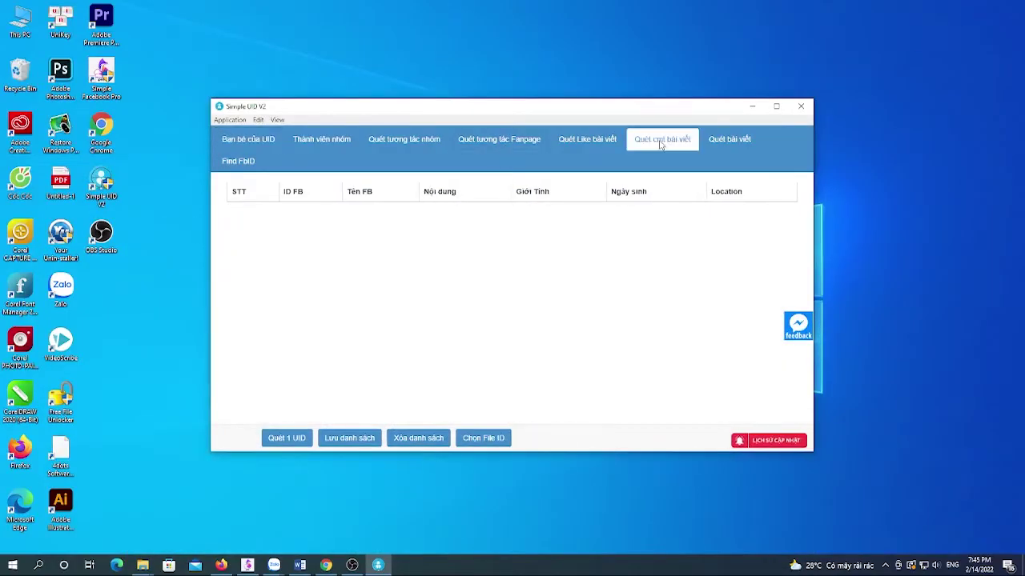
{"action": "left_click", "coordinate": [286, 437]}
{"action": "left_click", "coordinate": [463, 197]}
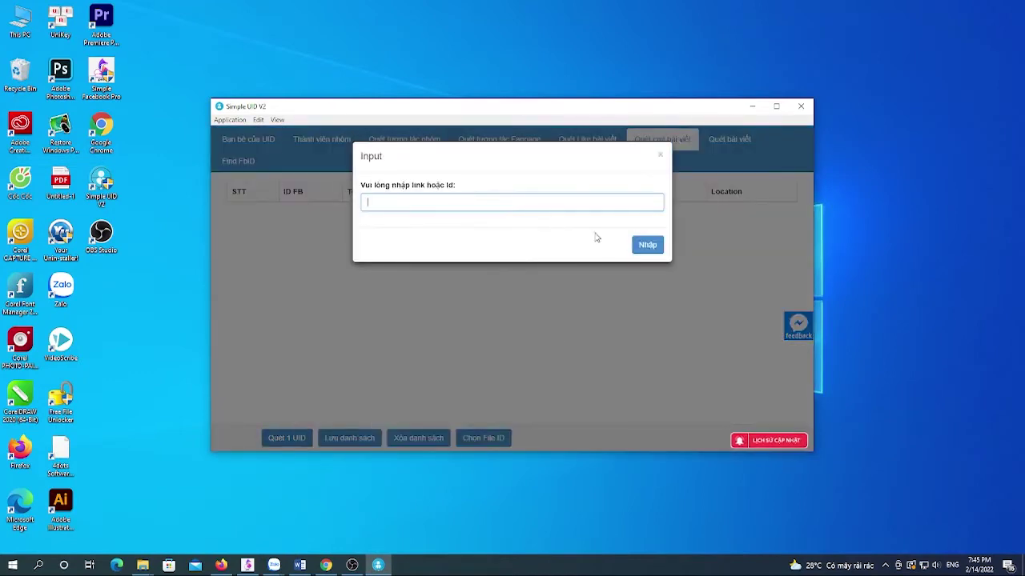
{"action": "key", "text": "ctrl+v"}
{"action": "left_click", "coordinate": [647, 244]}
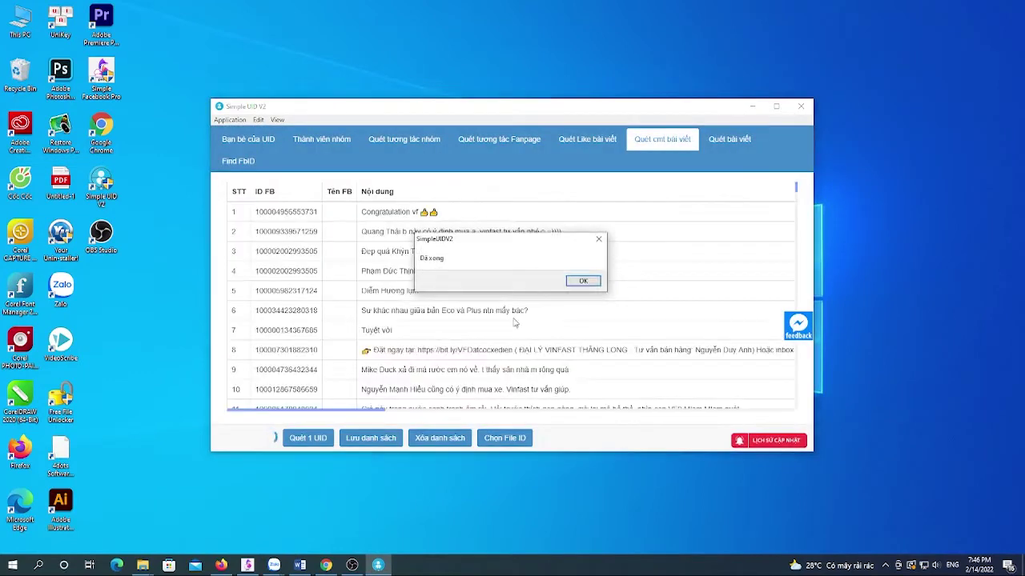
{"action": "left_click", "coordinate": [582, 280]}
- Examine the scanned commenter list and compare it with the comments under the VinFast post in Chrome
{"action": "scroll", "coordinate": [753, 201], "scroll_direction": "down", "scroll_amount": 3}
{"action": "left_click_drag", "start_coordinate": [796, 196], "coordinate": [804, 385]}
{"action": "scroll", "coordinate": [804, 385], "scroll_direction": "up", "scroll_amount": 5}
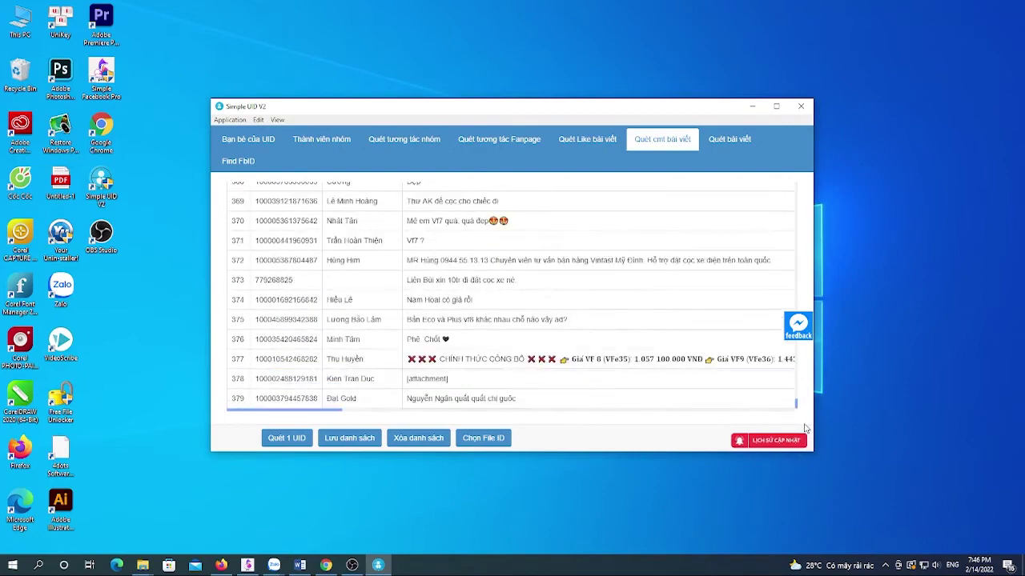
{"action": "left_click", "coordinate": [326, 565]}
{"action": "scroll", "coordinate": [436, 426], "scroll_direction": "down", "scroll_amount": 5}
{"action": "scroll", "coordinate": [436, 427], "scroll_direction": "down", "scroll_amount": 3}
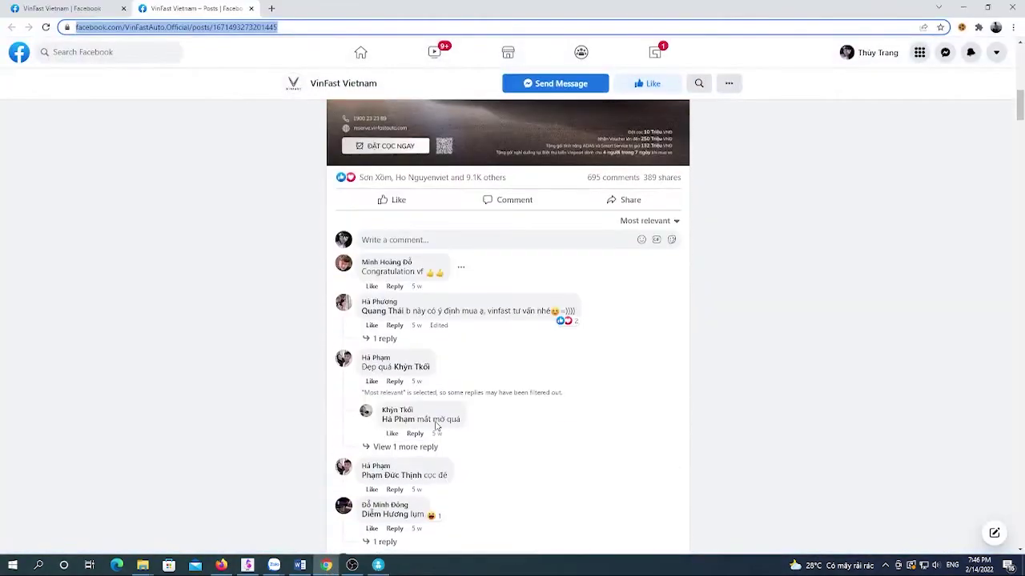
{"action": "scroll", "coordinate": [437, 424], "scroll_direction": "up", "scroll_amount": 10}
{"action": "left_click", "coordinate": [963, 6]}
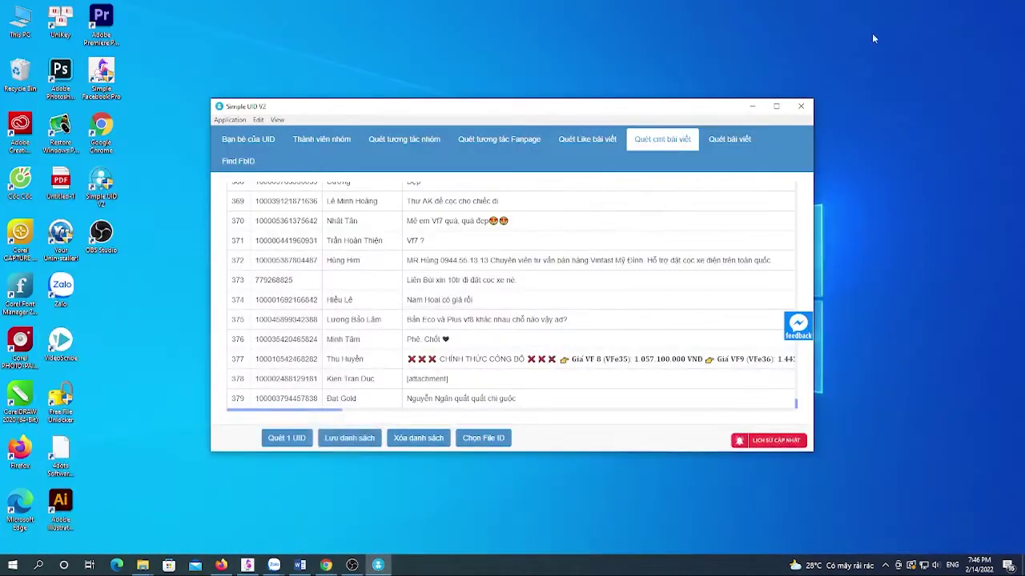
- Save only the IDs of the scanned list to the Desktop as a text file named "379 cmt bai viet vinfast"
{"action": "left_click", "coordinate": [352, 439]}
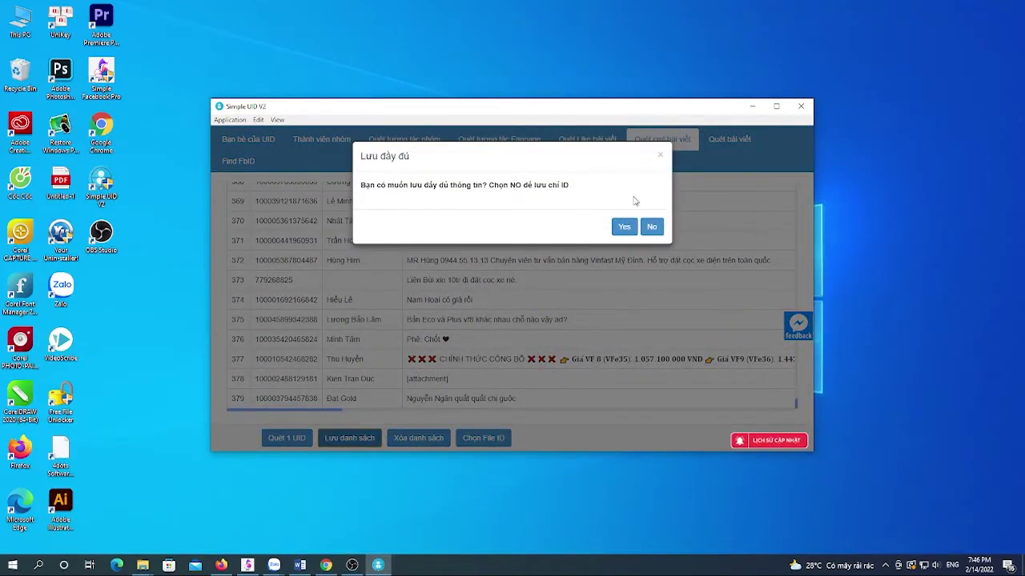
{"action": "left_click", "coordinate": [652, 227]}
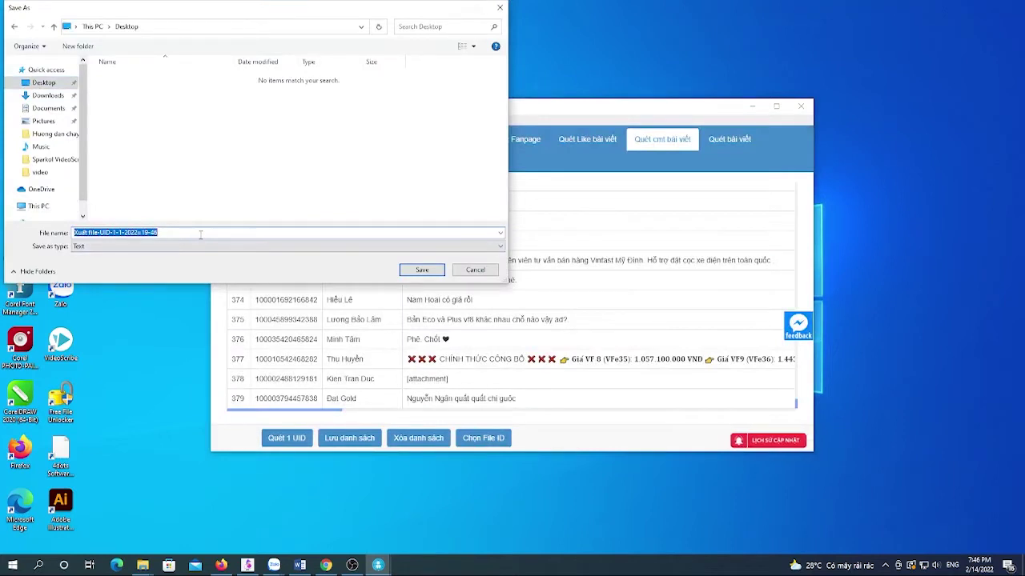
{"action": "type", "text": "379 cmt"}
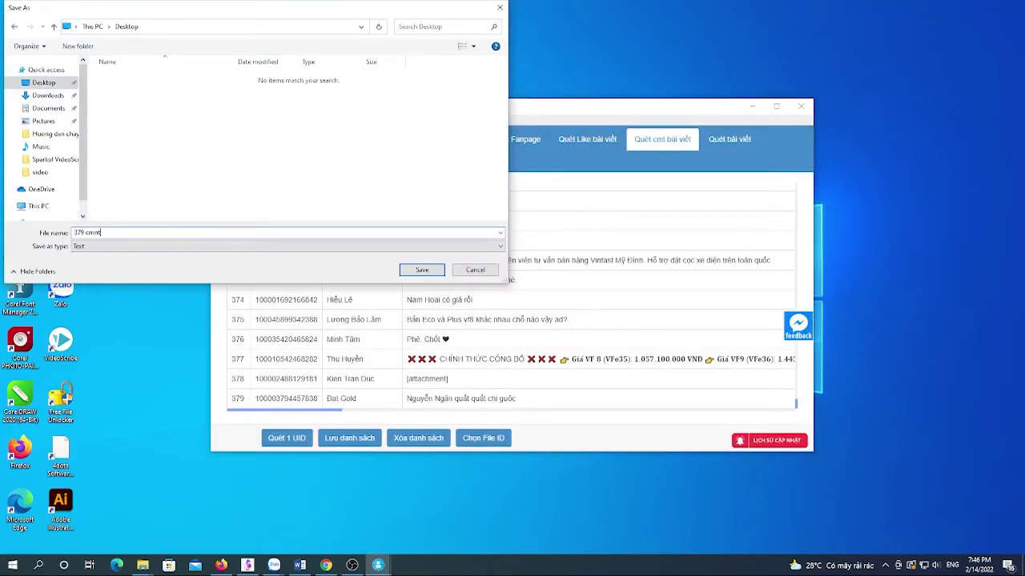
{"action": "type", "text": " bai viet vinfast"}
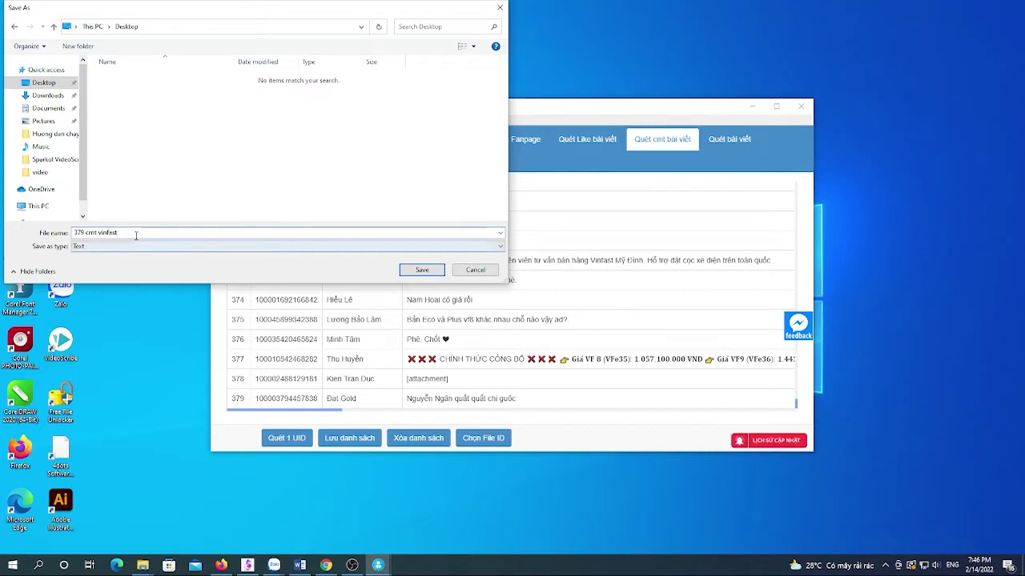
{"action": "key", "text": "ctrl+Left"}
{"action": "type", "text": "bai viet"}
{"action": "left_click", "coordinate": [422, 270]}
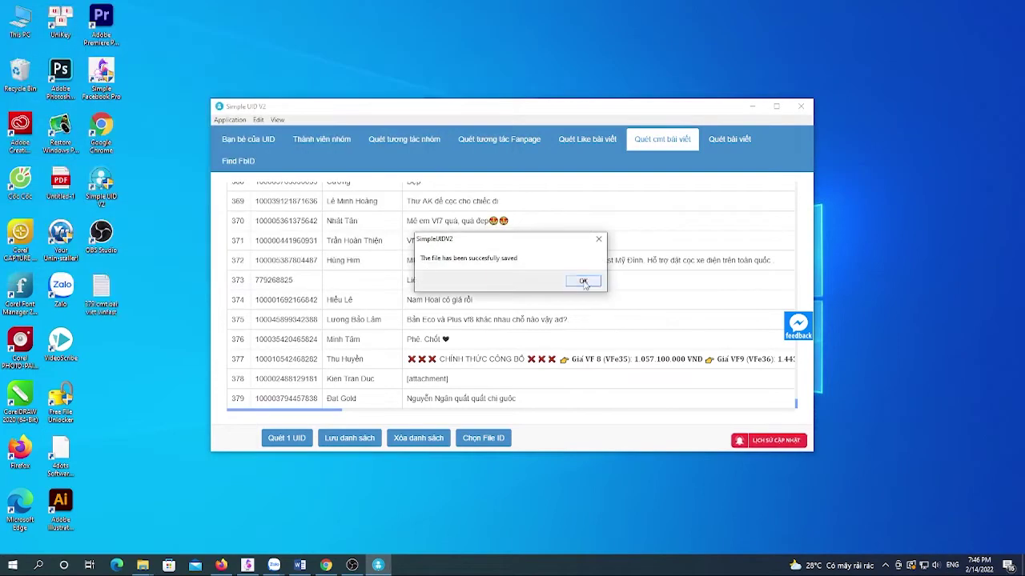
{"action": "left_click", "coordinate": [644, 280]}
- Review the Word notes on customers who interact with fanpages and closed groups
{"action": "left_click", "coordinate": [300, 565]}
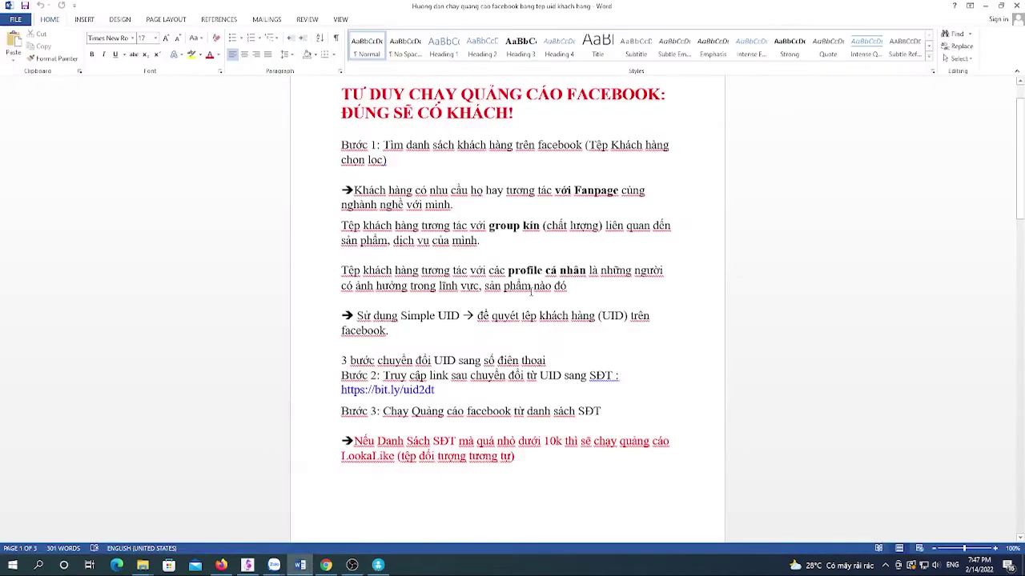
{"action": "left_click_drag", "start_coordinate": [485, 191], "coordinate": [648, 191]}
{"action": "left_click", "coordinate": [623, 242]}
{"action": "left_click_drag", "start_coordinate": [485, 227], "coordinate": [541, 226]}
- Switch to Chrome and open the Otofun group from the recent Facebook searches
{"action": "left_click", "coordinate": [325, 565]}
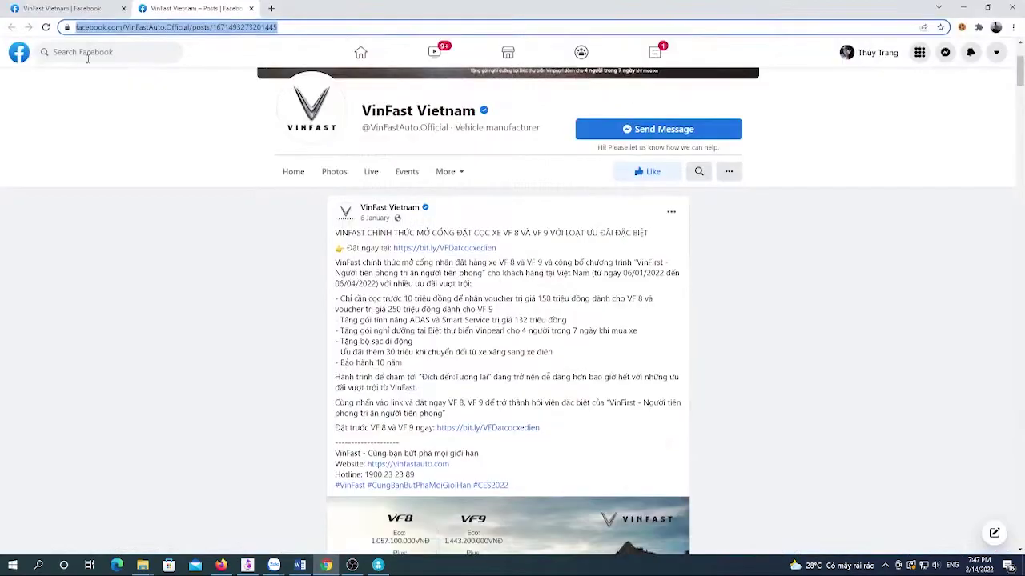
{"action": "left_click", "coordinate": [87, 53]}
{"action": "left_click", "coordinate": [55, 133]}
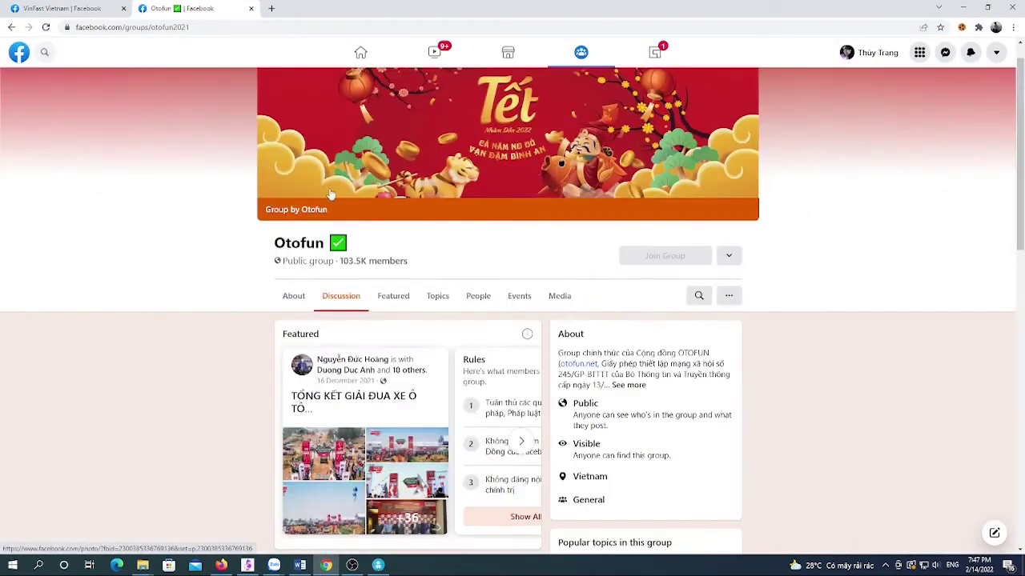
{"action": "scroll", "coordinate": [330, 195], "scroll_direction": "down", "scroll_amount": 5}
{"action": "left_click", "coordinate": [378, 565]}
{"action": "left_click", "coordinate": [238, 161]}
{"action": "left_click", "coordinate": [474, 279]}
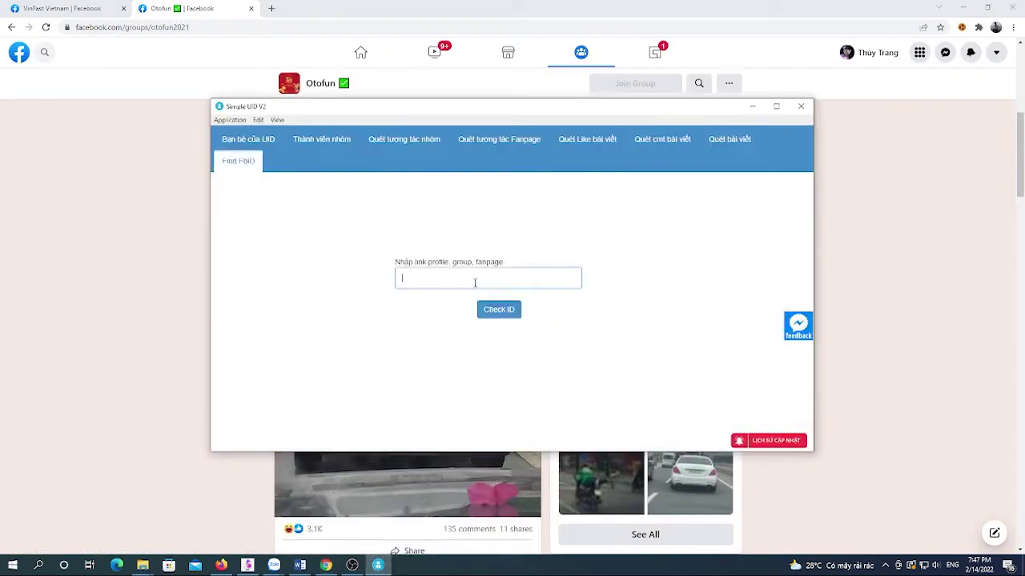
{"action": "type", "text": "https://www.facebook.com/groups/otofun2021"}
{"action": "left_click", "coordinate": [498, 309]}
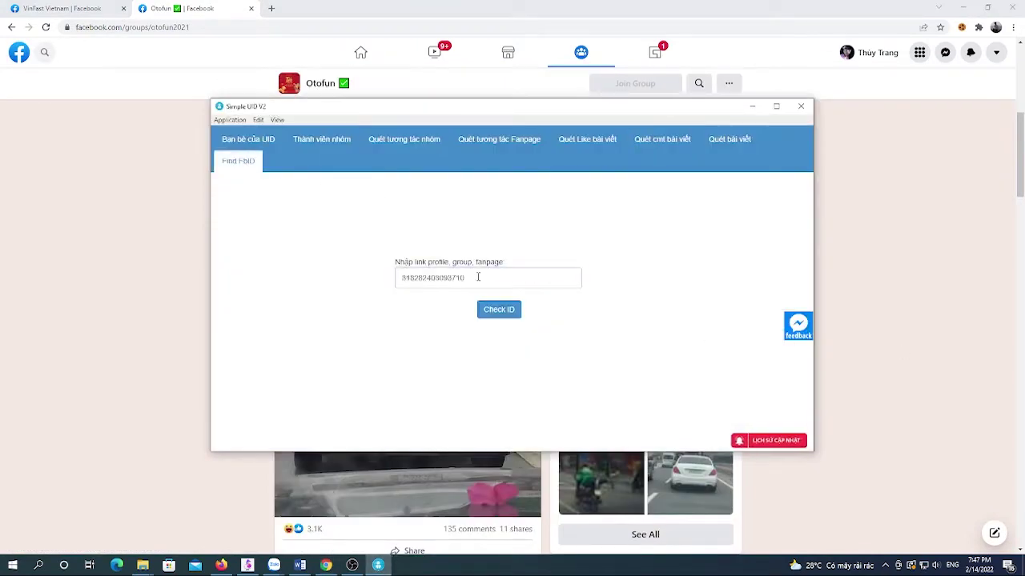
- Copy the found Otofun group ID and scan that group's interactions with the post limit set to 1
{"action": "double_click", "coordinate": [509, 279]}
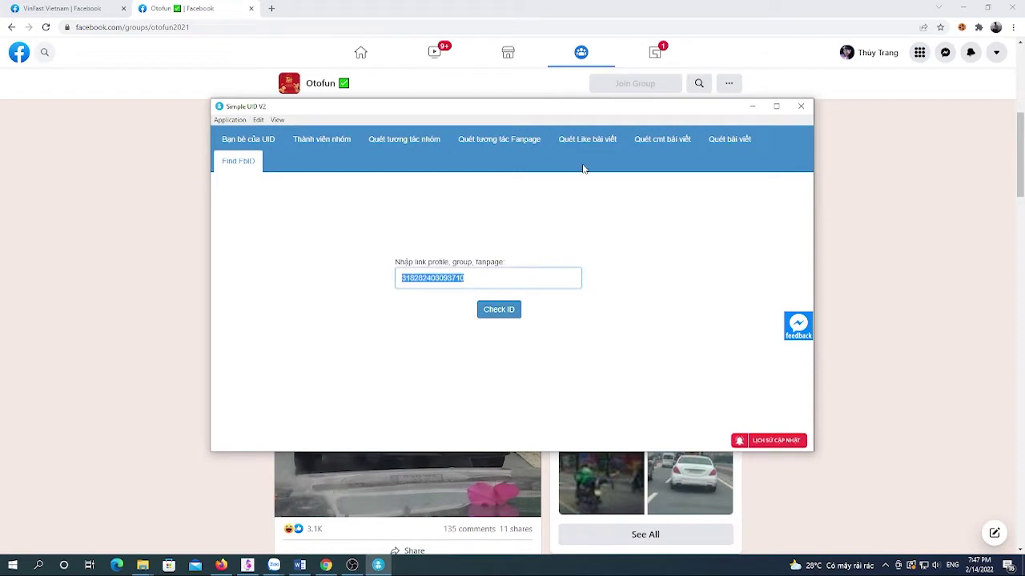
{"action": "left_click", "coordinate": [389, 138]}
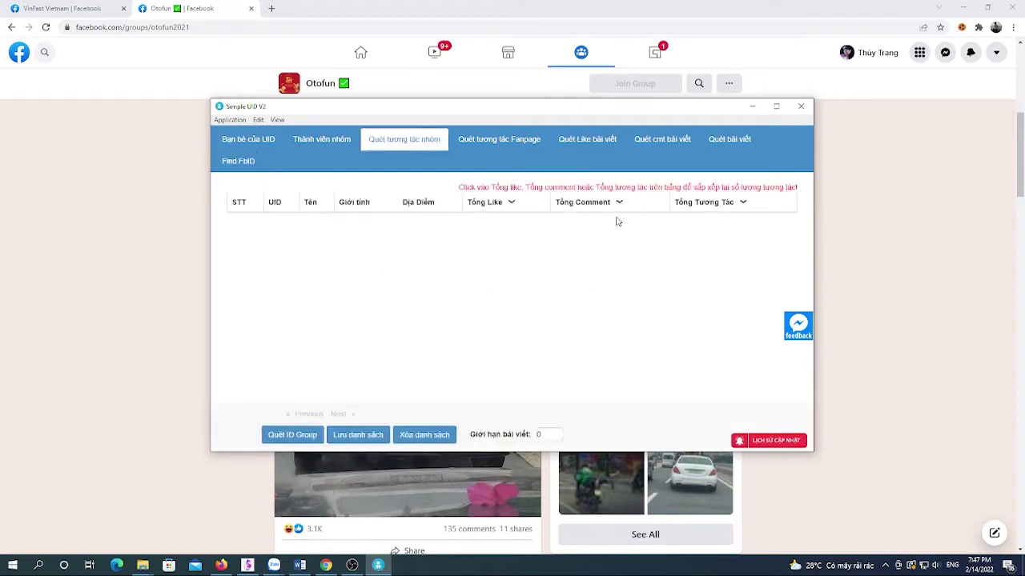
{"action": "left_click", "coordinate": [560, 432]}
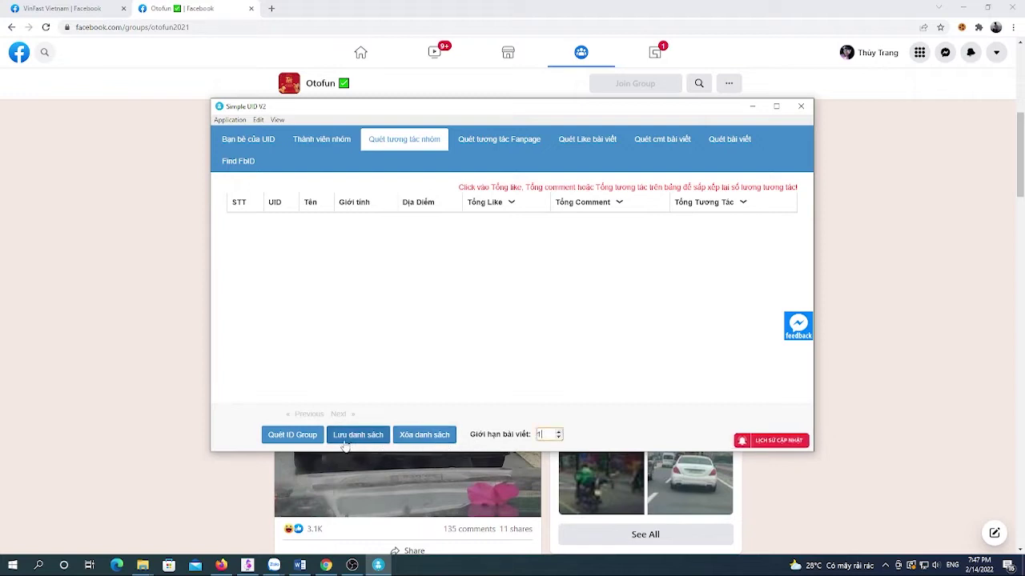
{"action": "left_click", "coordinate": [311, 437]}
{"action": "left_click", "coordinate": [648, 245]}
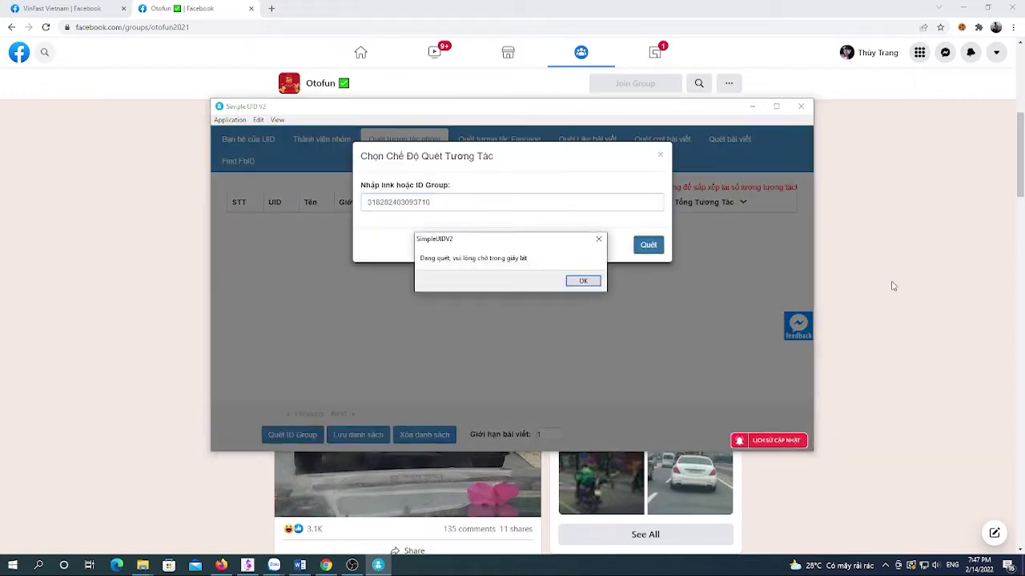
{"action": "left_click", "coordinate": [582, 282]}
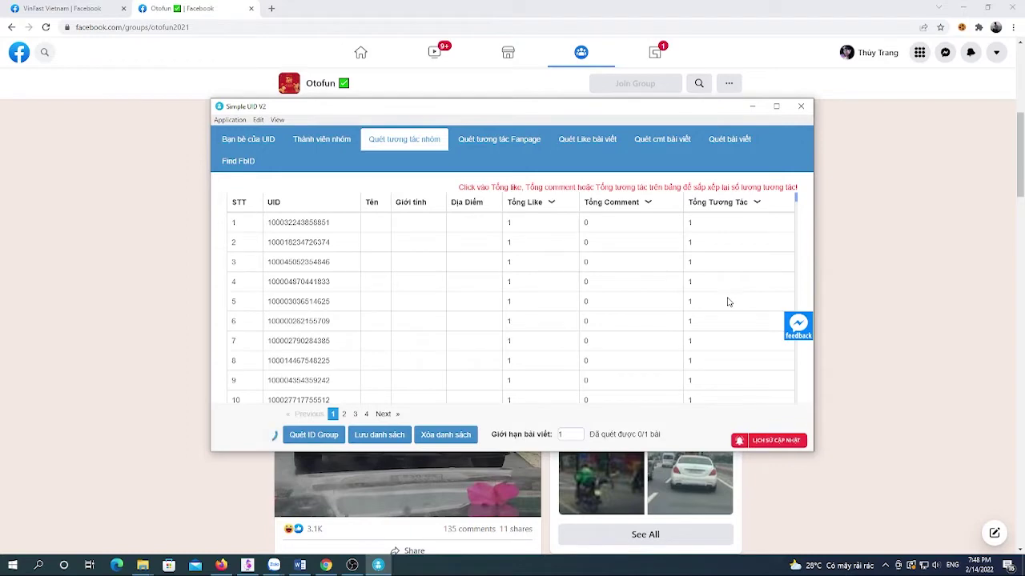
- Go through the scanned Otofun list to page 4 and save it to the Desktop as a text file named "3222 uid otofun"
{"action": "left_click_drag", "start_coordinate": [796, 198], "coordinate": [802, 410]}
{"action": "left_click", "coordinate": [365, 414]}
{"action": "left_click", "coordinate": [358, 435]}
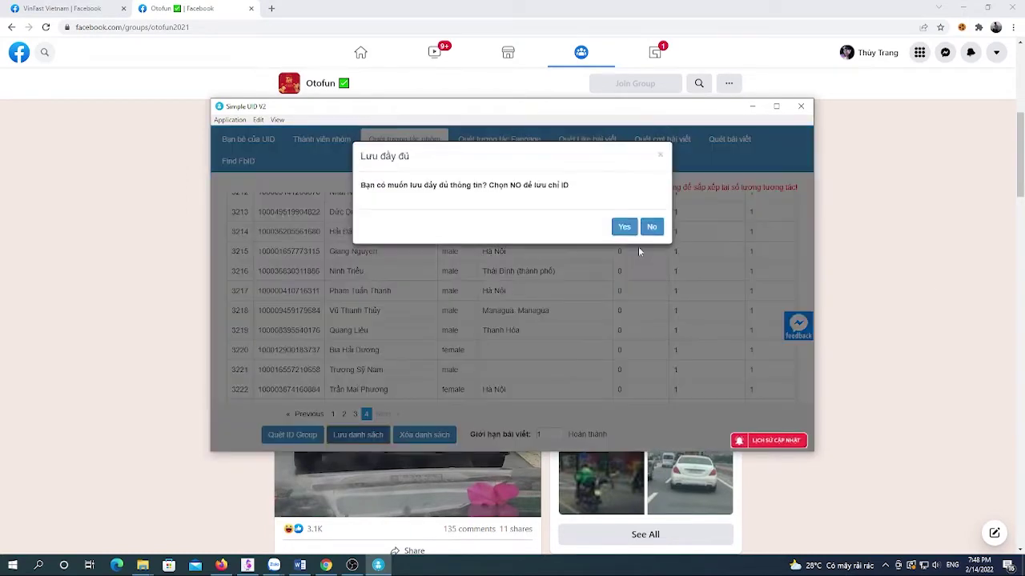
{"action": "left_click", "coordinate": [622, 227]}
{"action": "type", "text": "3222"}
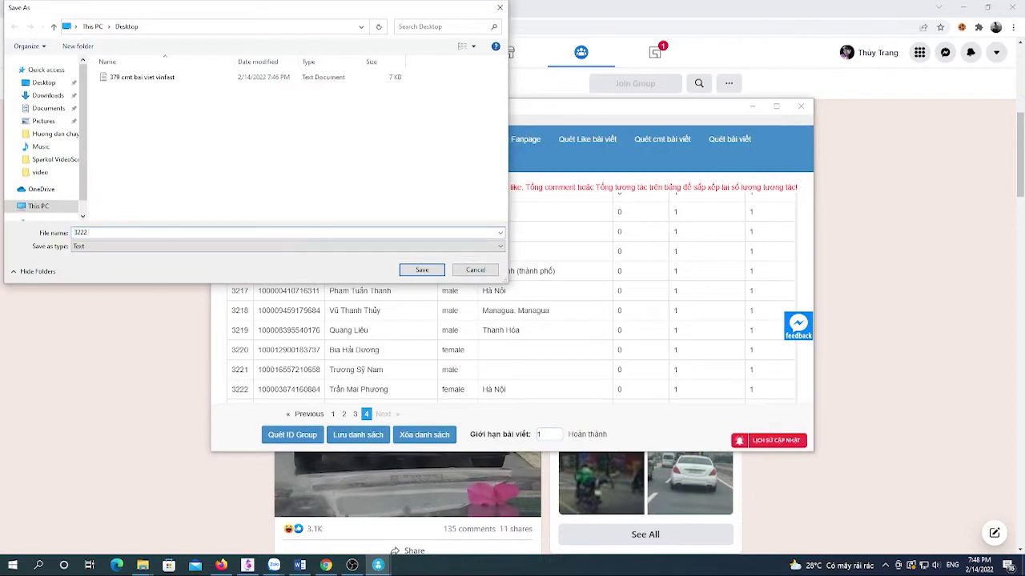
{"action": "type", "text": " tuong tac nhom otofun"}
{"action": "key", "text": "Return"}
{"action": "left_click", "coordinate": [583, 281]}
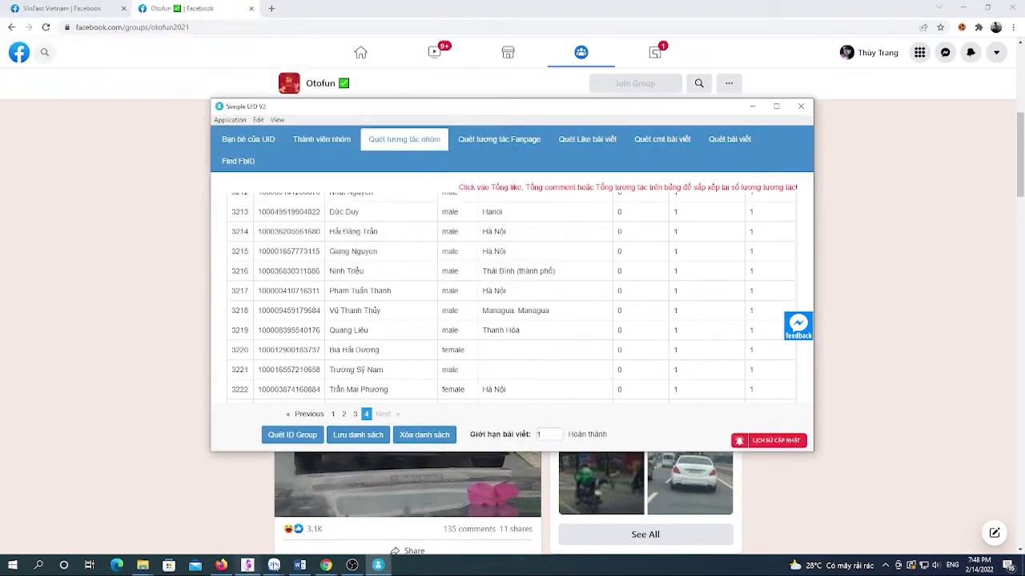
- Switch to Chrome, search Facebook for "sales oto" and browse the results for car sellers' personal profiles
{"action": "key", "text": "alt+Tab"}
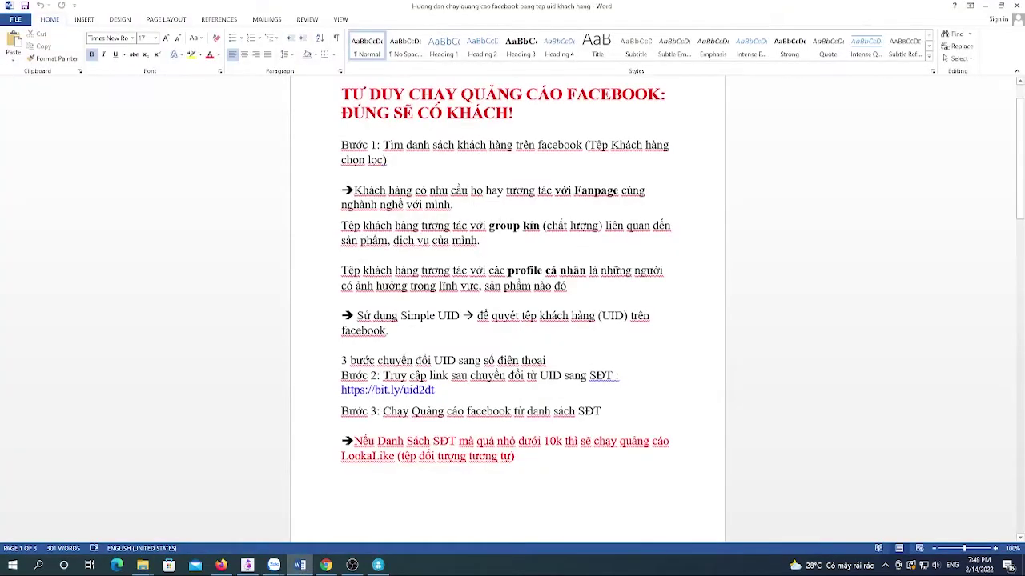
{"action": "left_click", "coordinate": [326, 565]}
{"action": "left_click", "coordinate": [48, 53]}
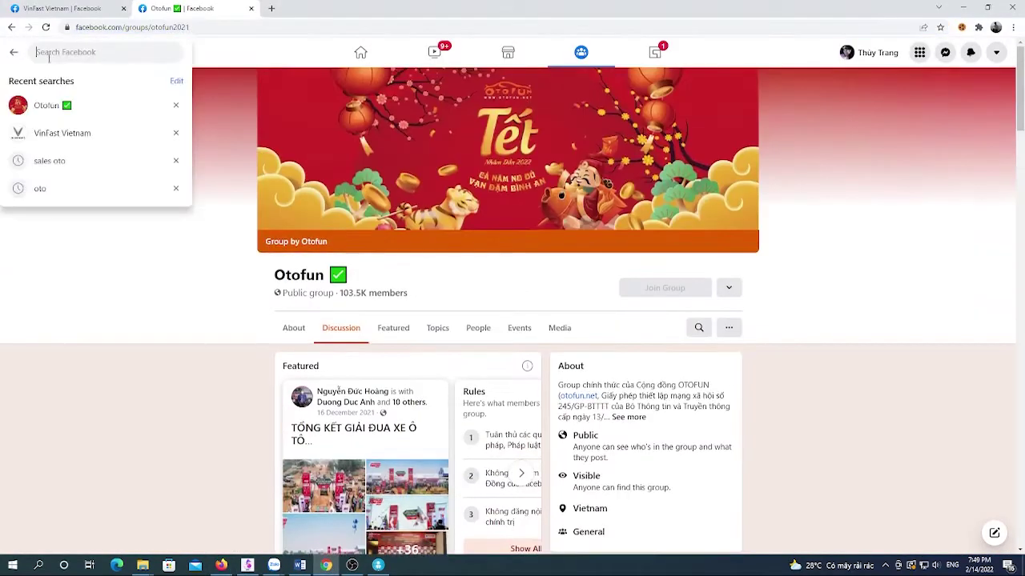
{"action": "type", "text": "sale"}
{"action": "left_click", "coordinate": [50, 80]}
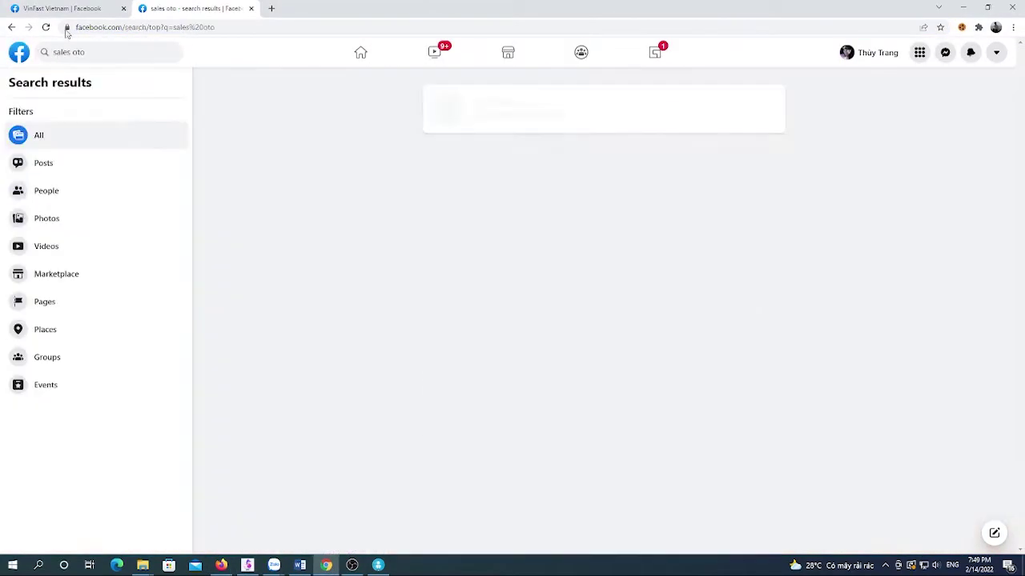
{"action": "scroll", "coordinate": [859, 260], "scroll_direction": "down", "scroll_amount": 5}
{"action": "scroll", "coordinate": [858, 260], "scroll_direction": "down", "scroll_amount": 10}
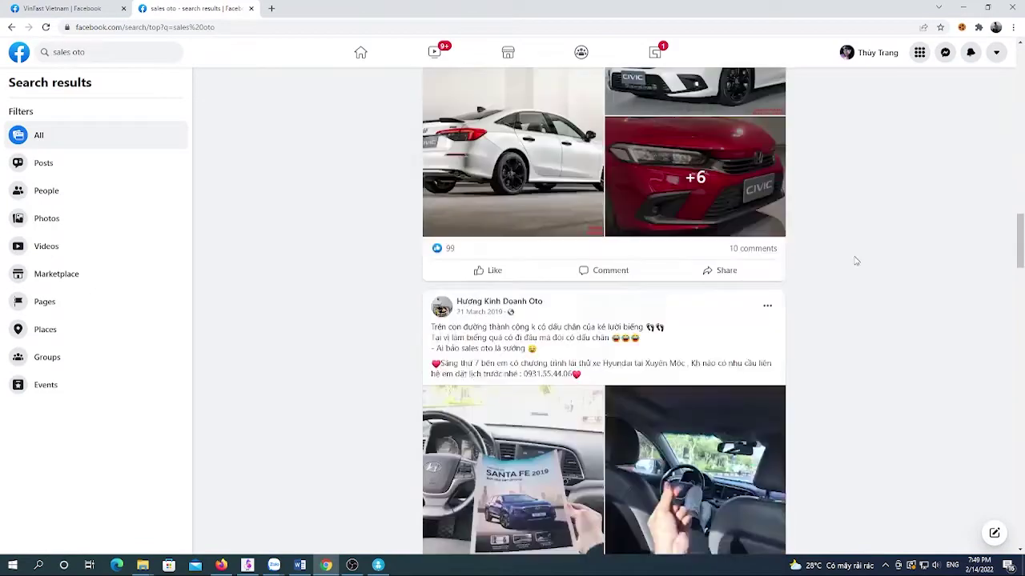
{"action": "scroll", "coordinate": [855, 261], "scroll_direction": "up", "scroll_amount": 3}
- Examine the profile of the seller who posted the Santa Fe 2019 photos in a new tab, and close that tab
{"action": "right_click", "coordinate": [535, 302]}
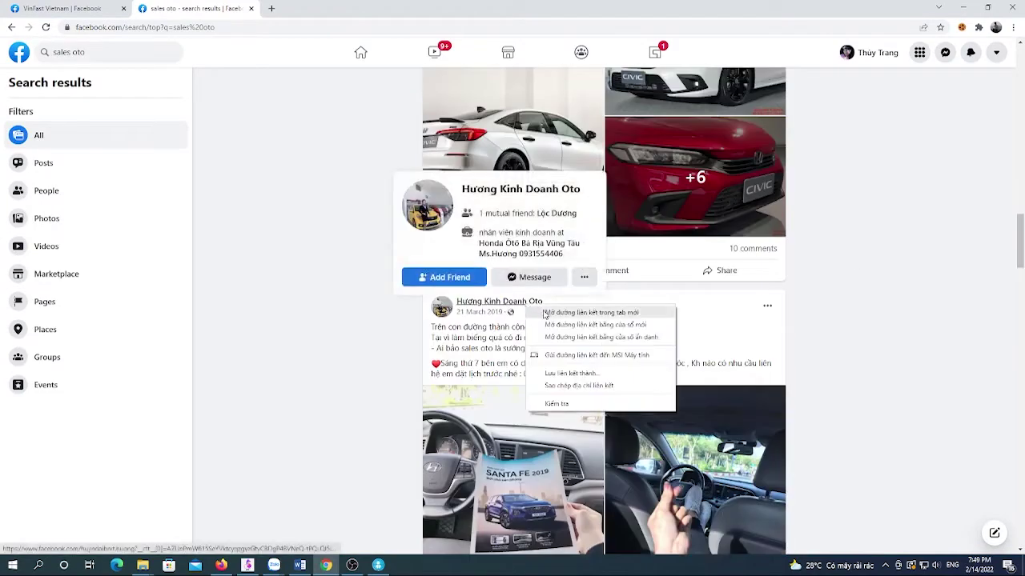
{"action": "left_click", "coordinate": [568, 310]}
{"action": "scroll", "coordinate": [610, 196], "scroll_direction": "down", "scroll_amount": 10}
{"action": "scroll", "coordinate": [610, 196], "scroll_direction": "down", "scroll_amount": 5}
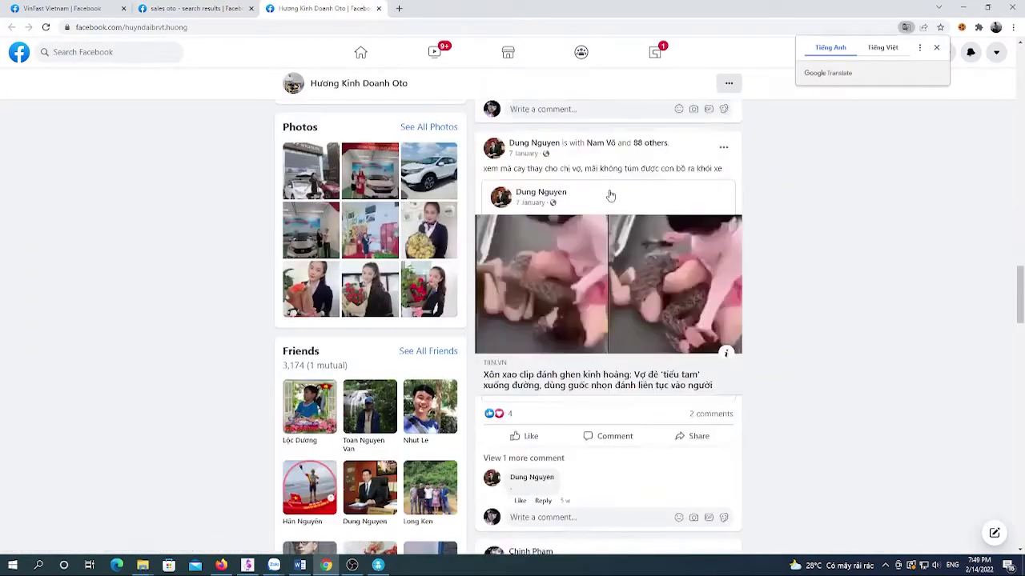
{"action": "left_click", "coordinate": [378, 8]}
{"action": "scroll", "coordinate": [480, 241], "scroll_direction": "up", "scroll_amount": 8}
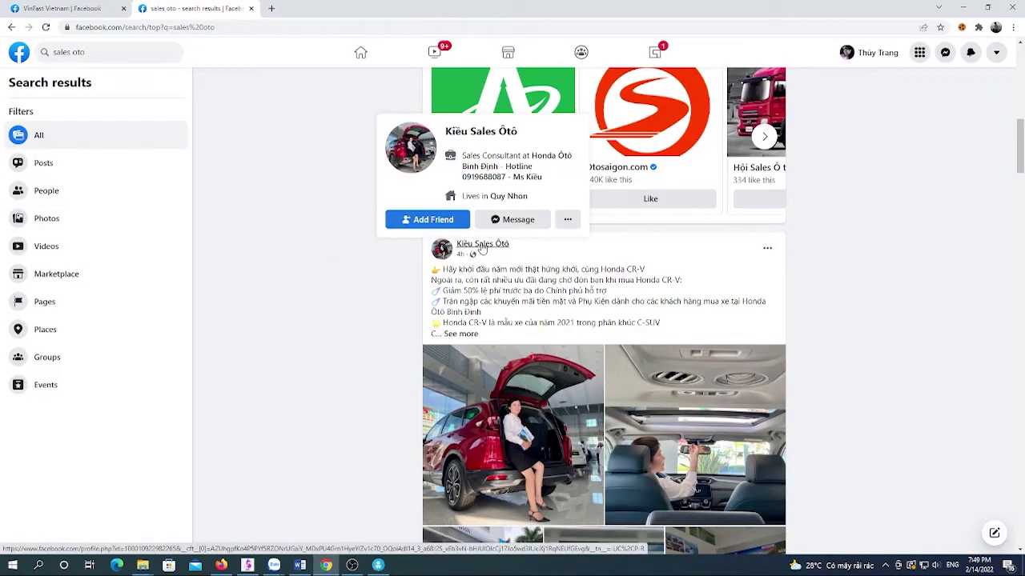
- Open the profile of the seller with the Honda CR-V post and that profile's pinned post in separate new tabs
{"action": "middle_click", "coordinate": [482, 243]}
{"action": "left_click", "coordinate": [314, 8]}
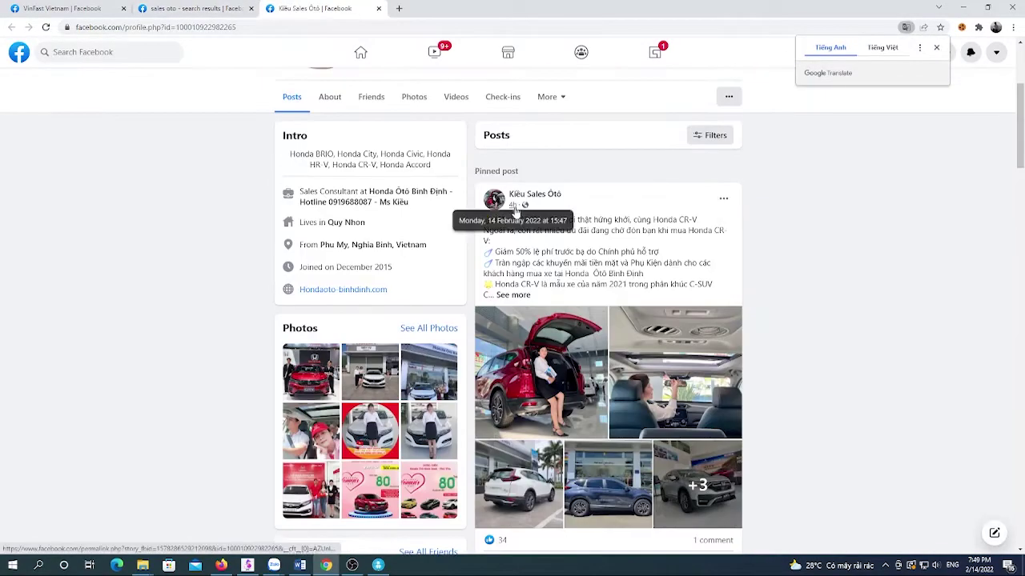
{"action": "middle_click", "coordinate": [516, 207]}
{"action": "key", "text": "ctrl+Tab"}
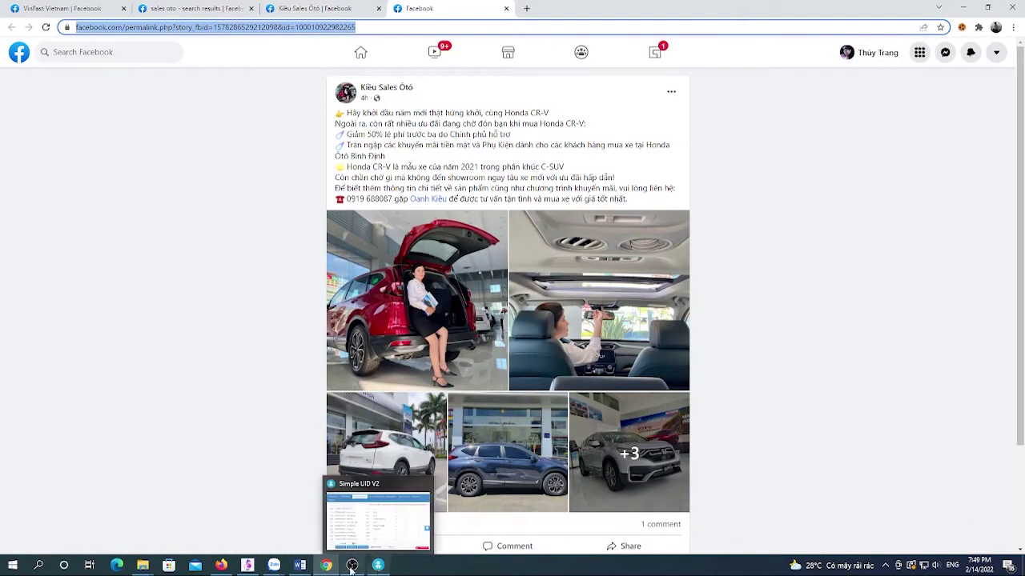
- Switch to Simple UID V2, scan the likes of the Honda CR-V post using its link, and check the post in Chrome
{"action": "left_click", "coordinate": [378, 565]}
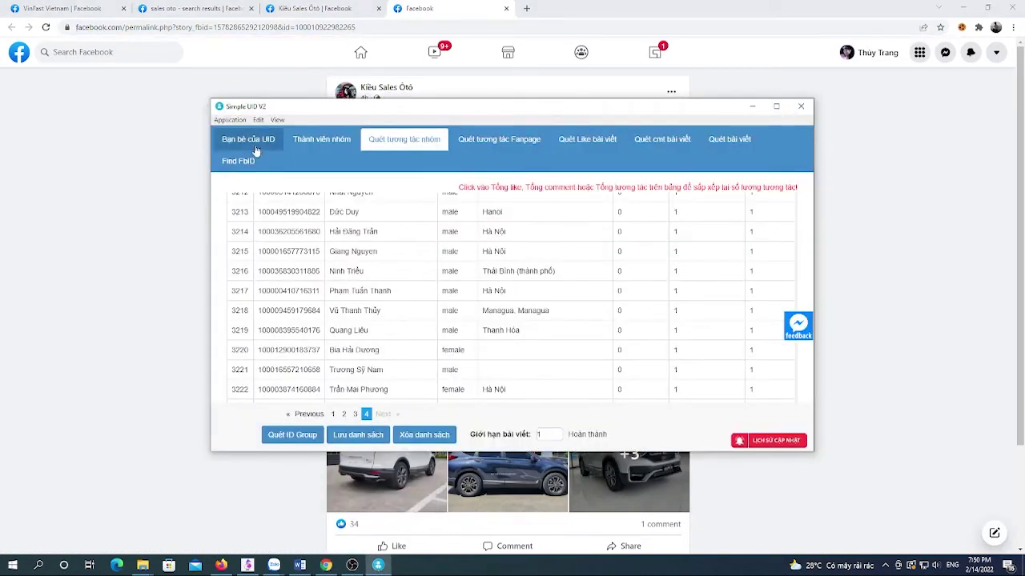
{"action": "left_click", "coordinate": [589, 144]}
{"action": "key", "text": "ctrl+v"}
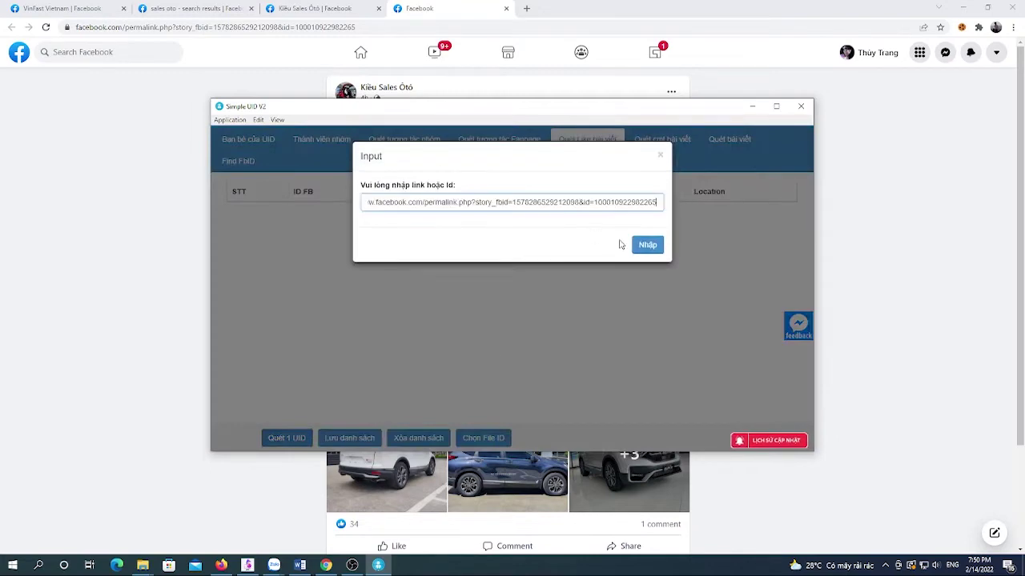
{"action": "left_click", "coordinate": [645, 237]}
{"action": "left_click", "coordinate": [581, 280]}
{"action": "left_click", "coordinate": [870, 403]}
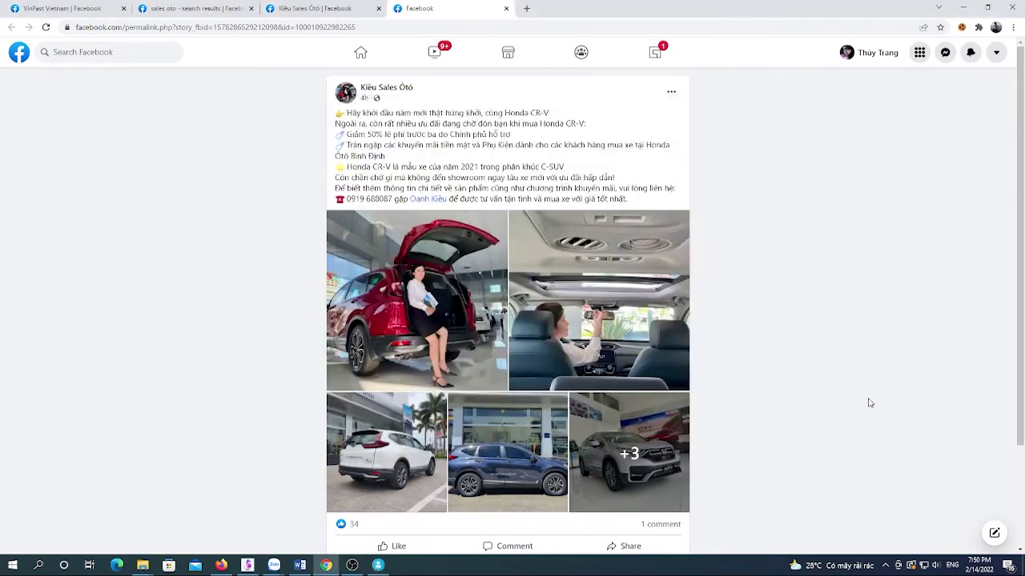
{"action": "scroll", "coordinate": [368, 425], "scroll_direction": "down", "scroll_amount": 2}
{"action": "scroll", "coordinate": [765, 363], "scroll_direction": "up", "scroll_amount": 2}
- Save only the IDs of the scanned likes to the Desktop as a text file named "34 like" plus the seller's profile name
{"action": "mouse_move", "coordinate": [378, 566]}
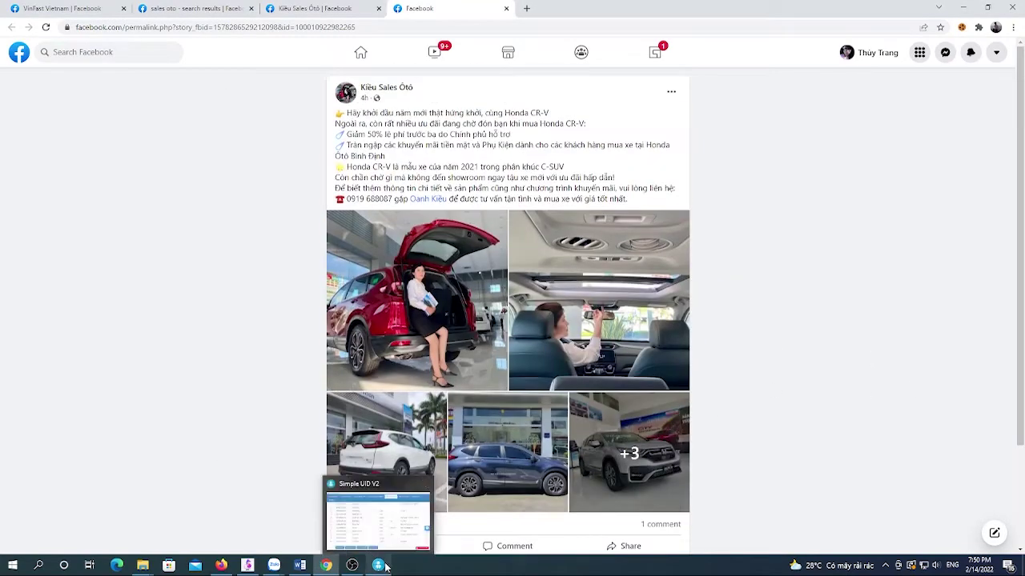
{"action": "left_click", "coordinate": [376, 516]}
{"action": "left_click", "coordinate": [349, 437]}
{"action": "left_click", "coordinate": [653, 227]}
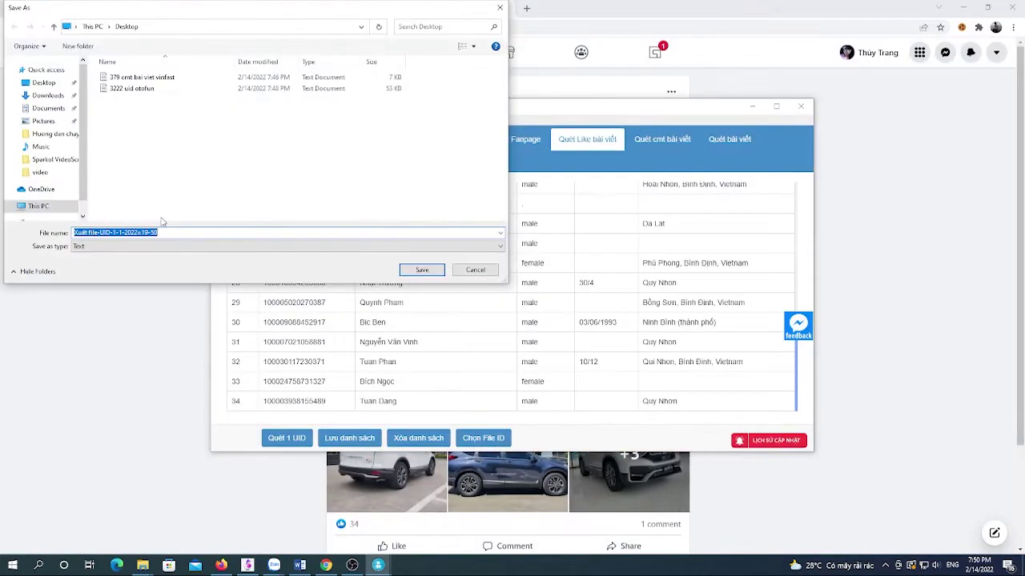
{"action": "type", "text": "34 like"}
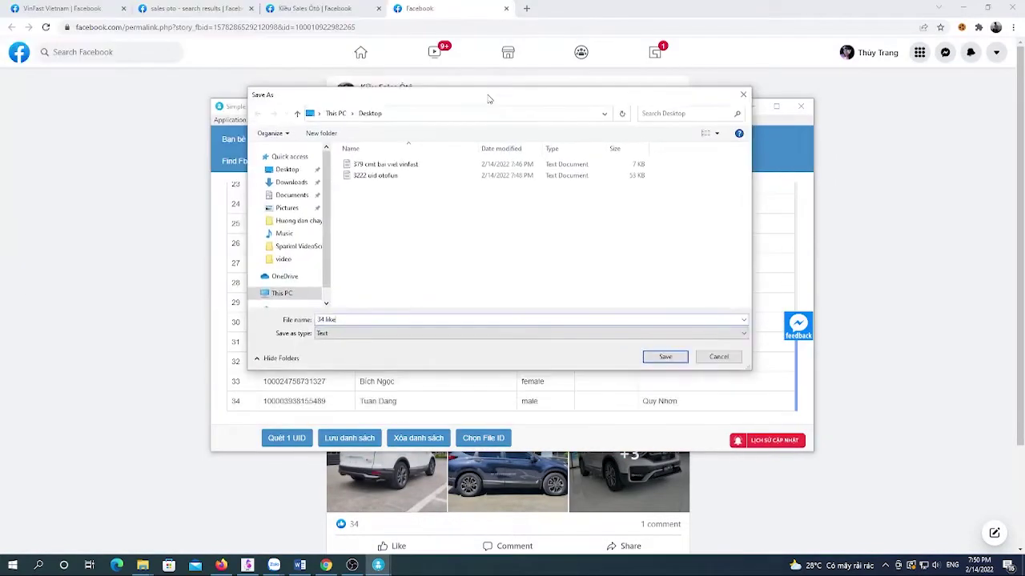
{"action": "type", "text": " vinfast"}
{"action": "left_click", "coordinate": [664, 357]}
{"action": "left_click", "coordinate": [751, 106]}
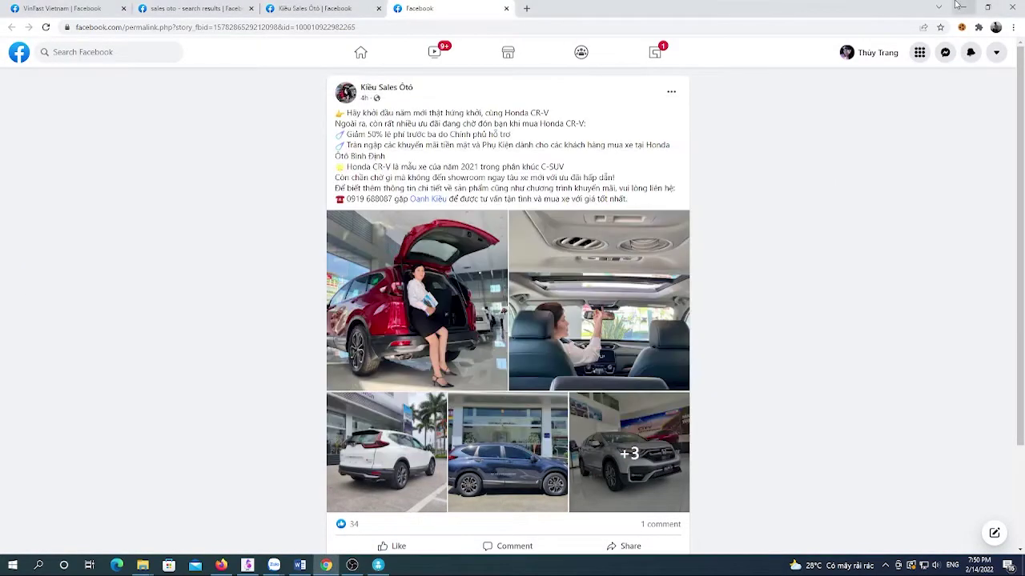
{"action": "left_click", "coordinate": [299, 566]}
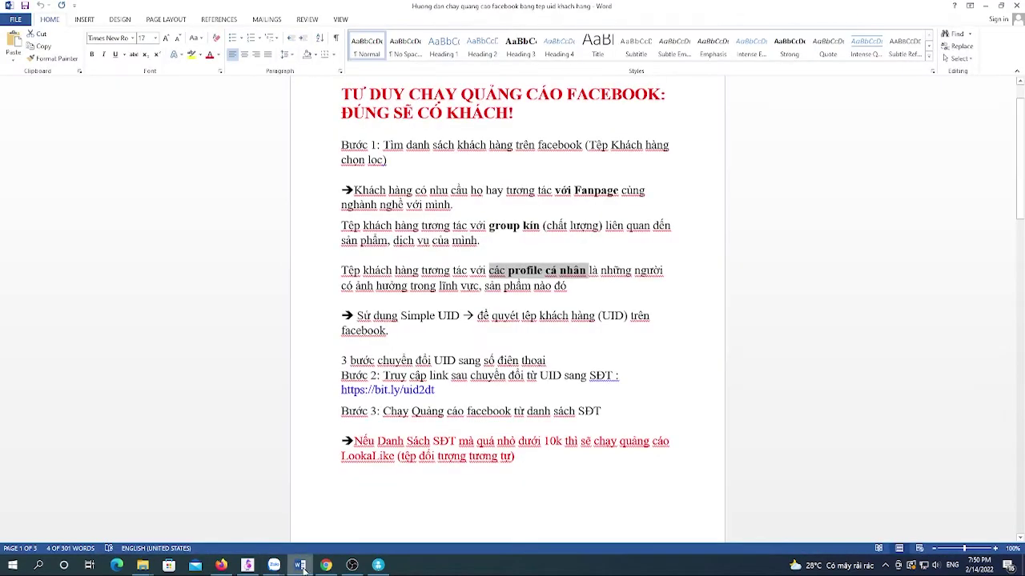
{"action": "left_click", "coordinate": [572, 331]}
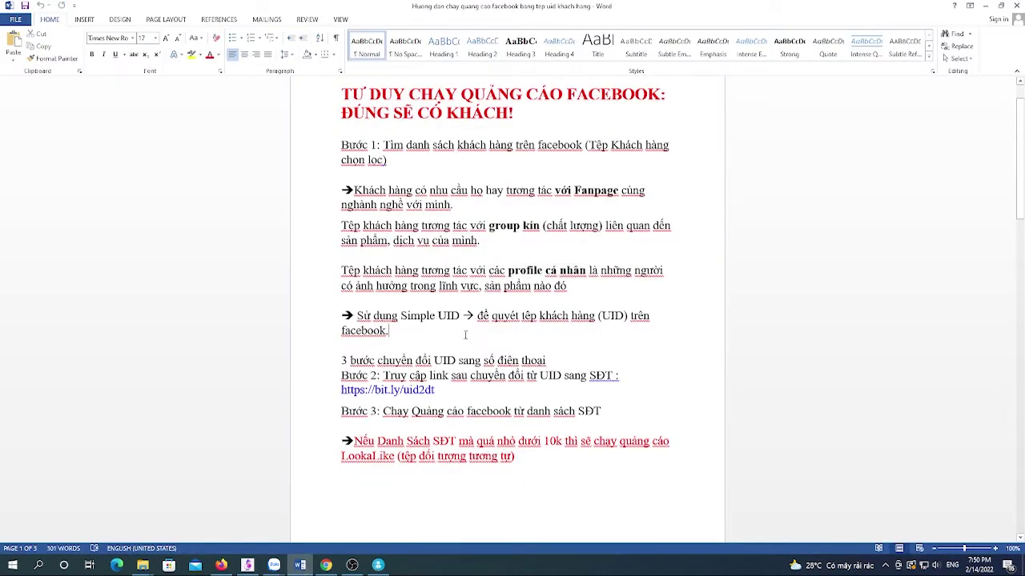
{"action": "left_click_drag", "start_coordinate": [376, 361], "coordinate": [552, 360]}
{"action": "left_click_drag", "start_coordinate": [480, 391], "coordinate": [334, 390]}
{"action": "key", "text": "ctrl+c"}
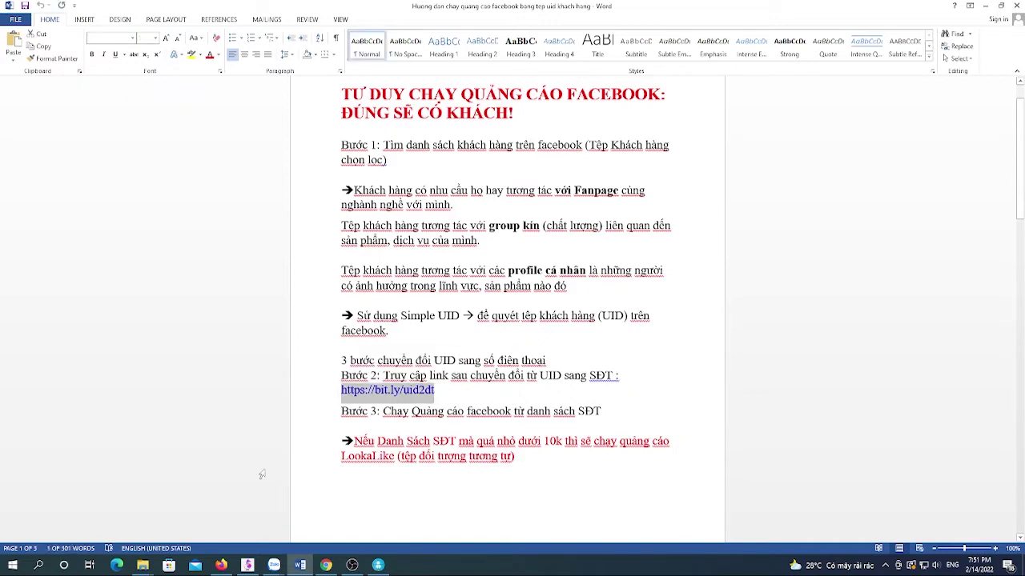
{"action": "left_click", "coordinate": [221, 565]}
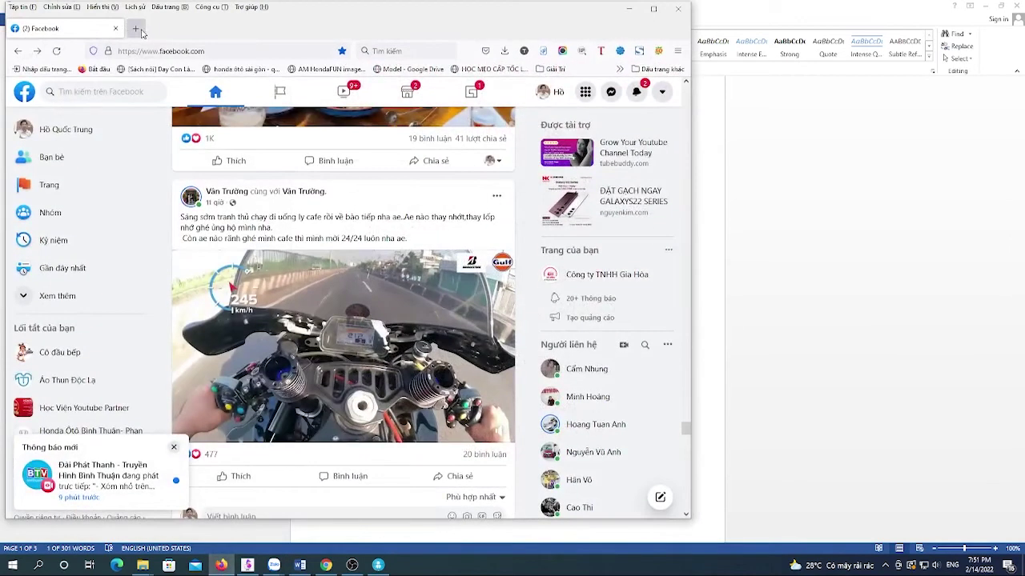
{"action": "left_click", "coordinate": [137, 30]}
{"action": "key", "text": "ctrl+v"}
{"action": "key", "text": "Return"}
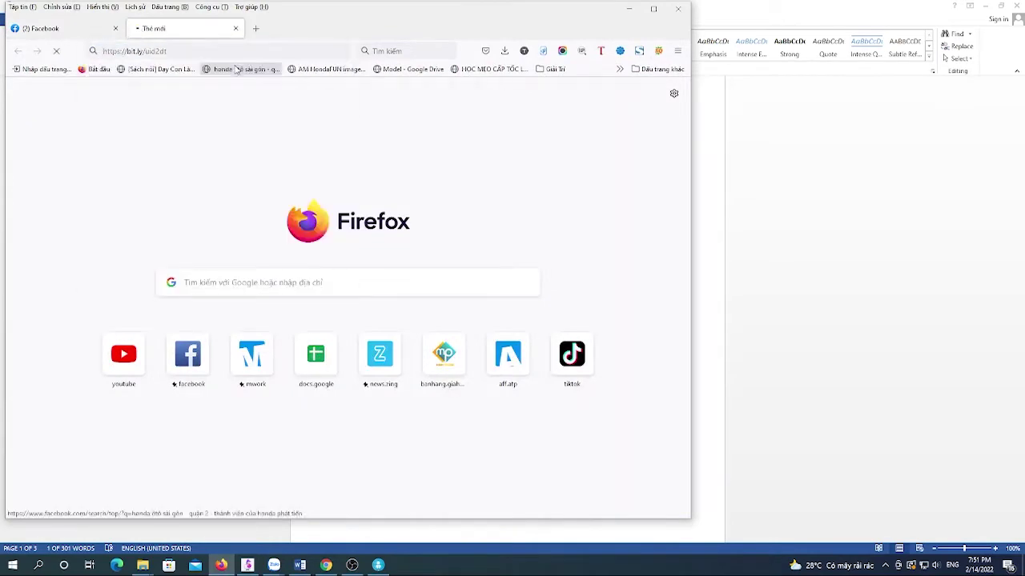
{"action": "left_click", "coordinate": [653, 10]}
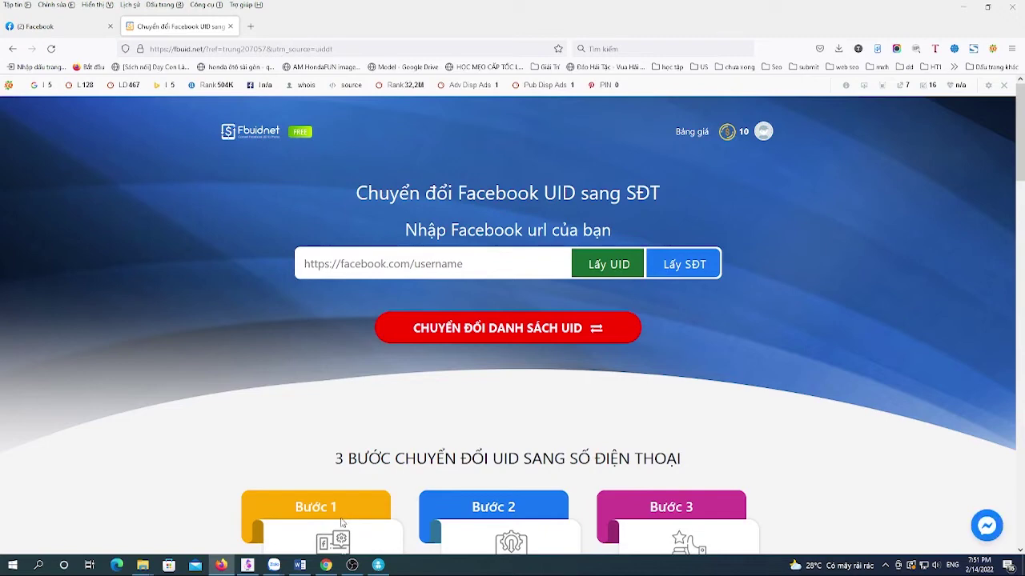
- Examine the UIDs in the saved "34 like" text file from the Desktop in Notepad, and return to the conversion site in Firefox
{"action": "key", "text": "super+d"}
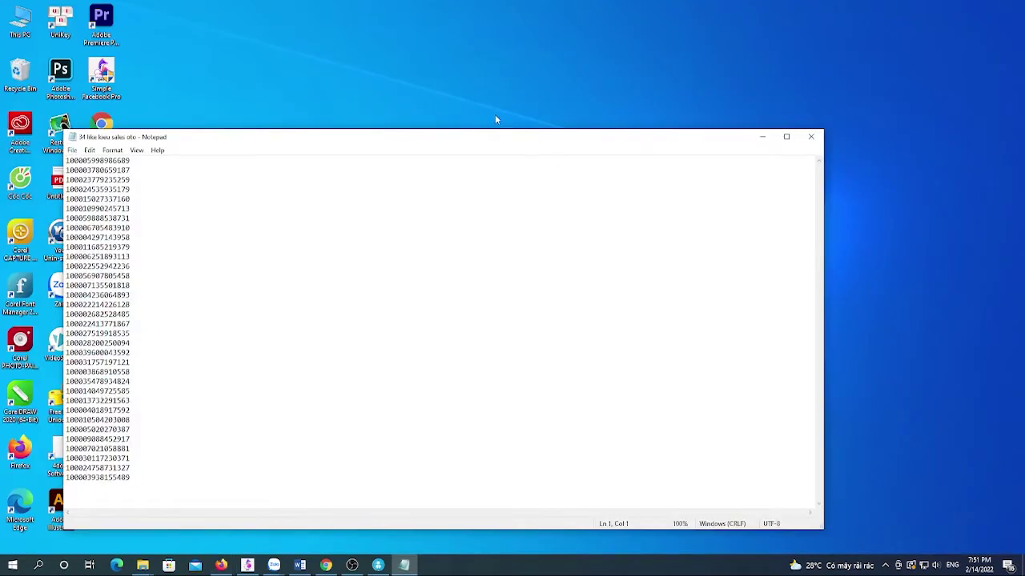
{"action": "left_click_drag", "start_coordinate": [500, 144], "coordinate": [698, 134]}
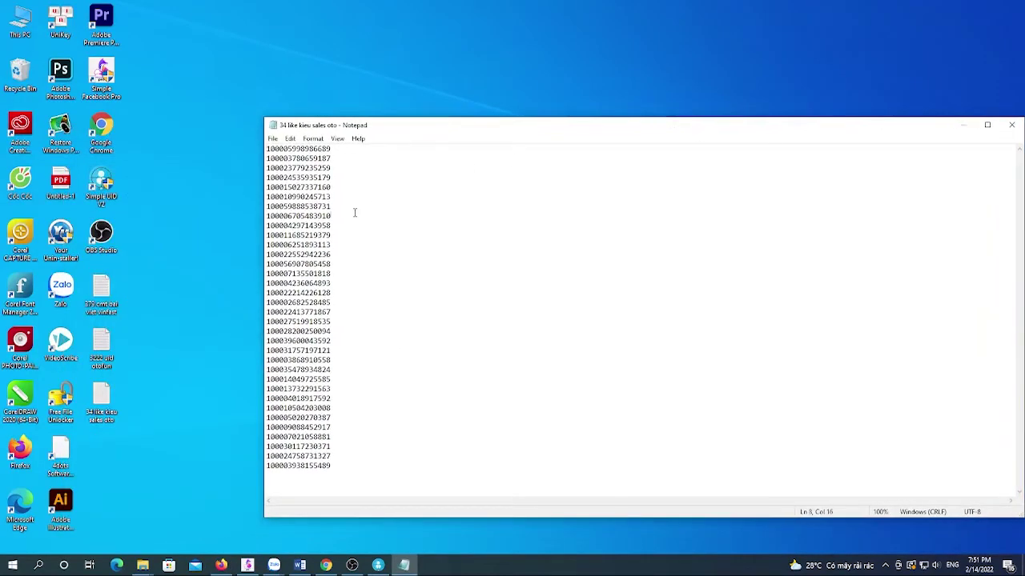
{"action": "left_click_drag", "start_coordinate": [355, 212], "coordinate": [344, 200]}
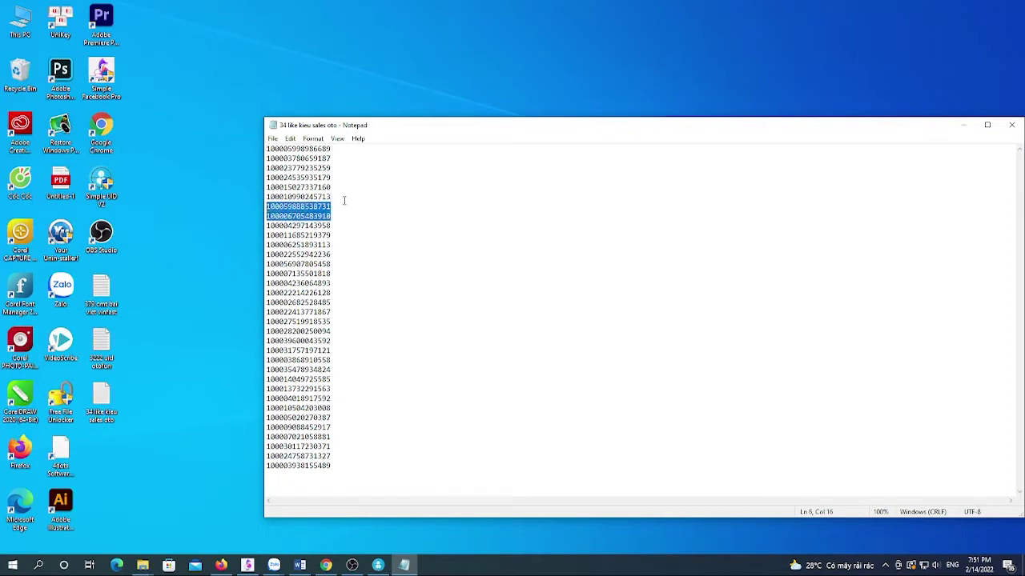
{"action": "key", "text": "shift+Up"}
{"action": "key", "text": "shift+Up"}
{"action": "key", "text": "shift+Up"}
{"action": "key", "text": "shift+Up"}
{"action": "key", "text": "shift+Up"}
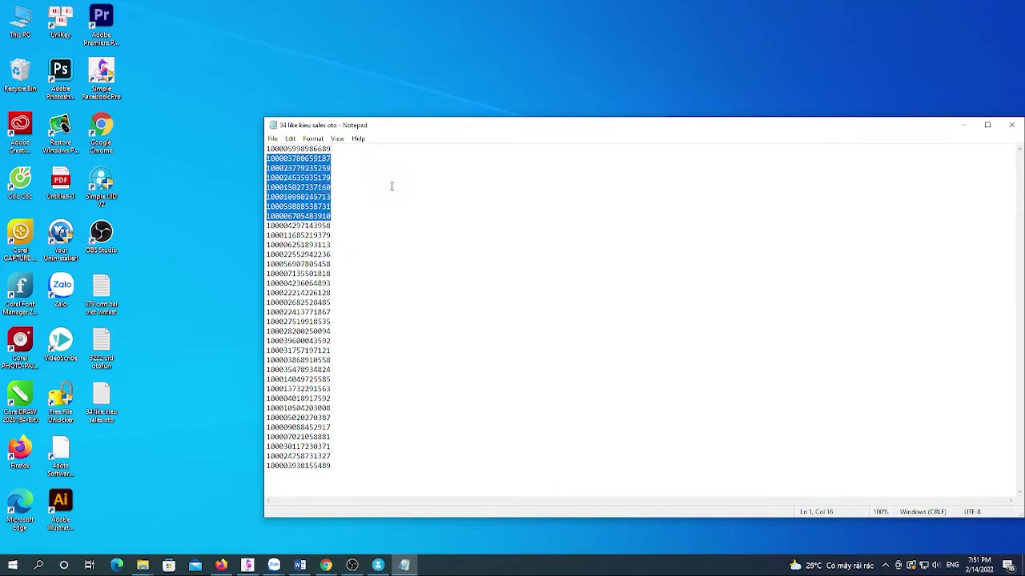
{"action": "left_click", "coordinate": [221, 566]}
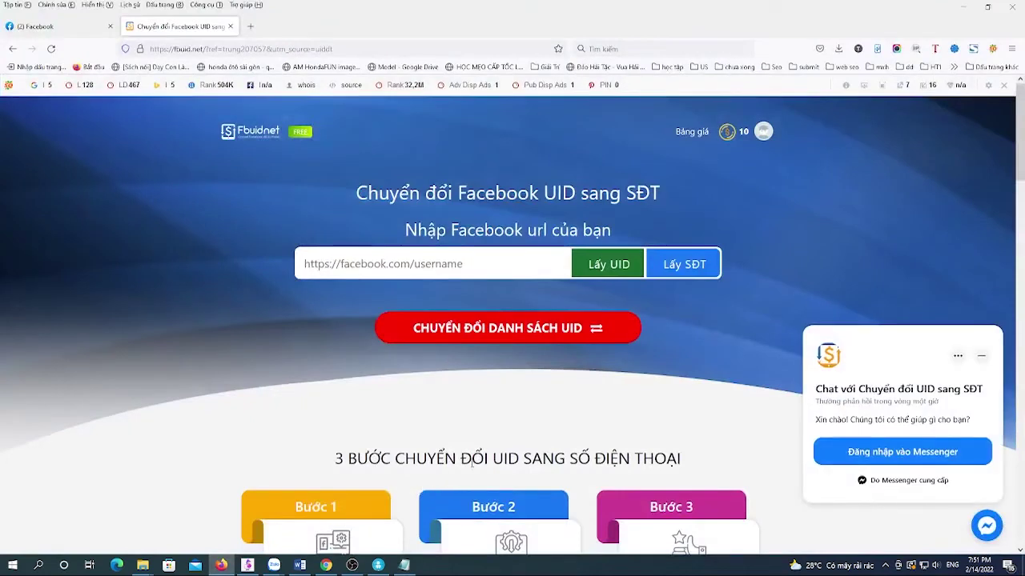
- Open the UID list converter, paste the copied UIDs, enable the "Thêm +84" option and convert them to phone numbers
{"action": "left_click", "coordinate": [570, 328]}
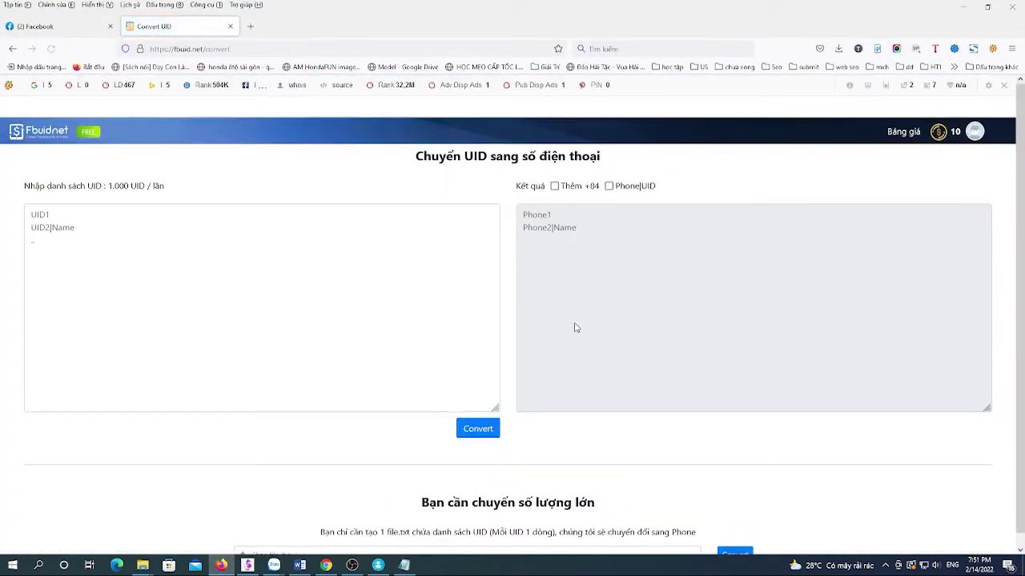
{"action": "left_click", "coordinate": [42, 228]}
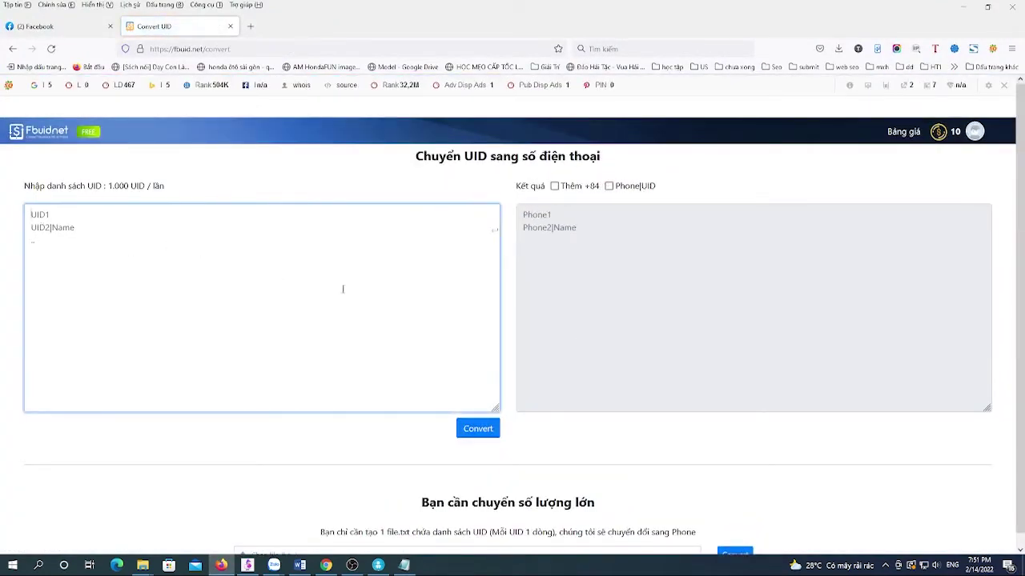
{"action": "key", "text": "ctrl+v"}
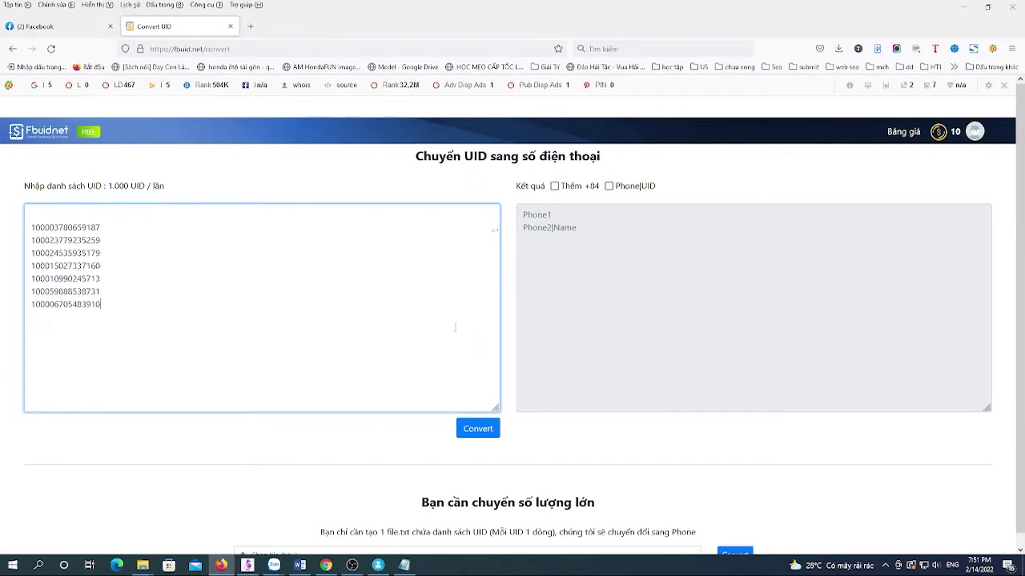
{"action": "left_click", "coordinate": [559, 187]}
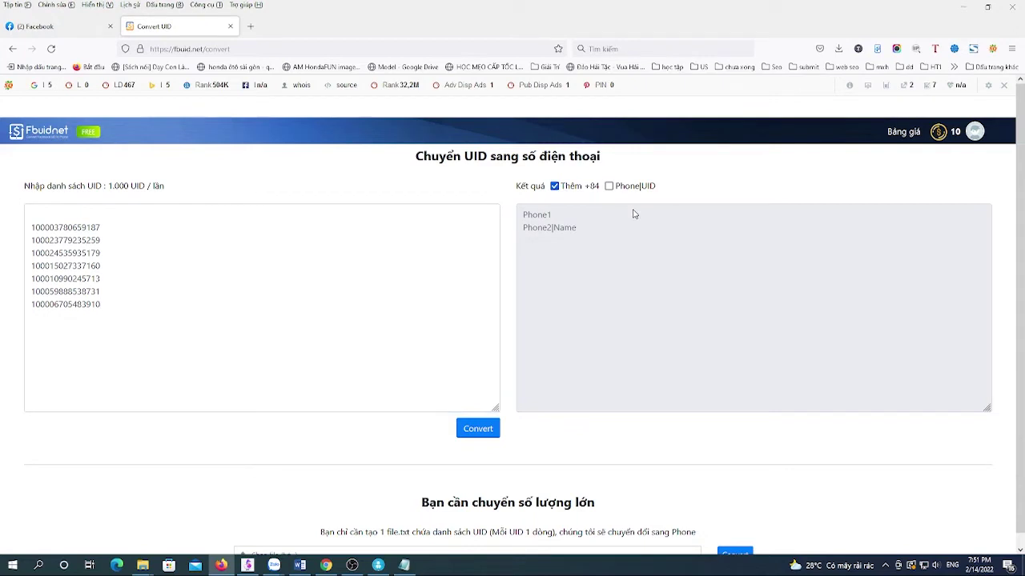
{"action": "left_click", "coordinate": [471, 432]}
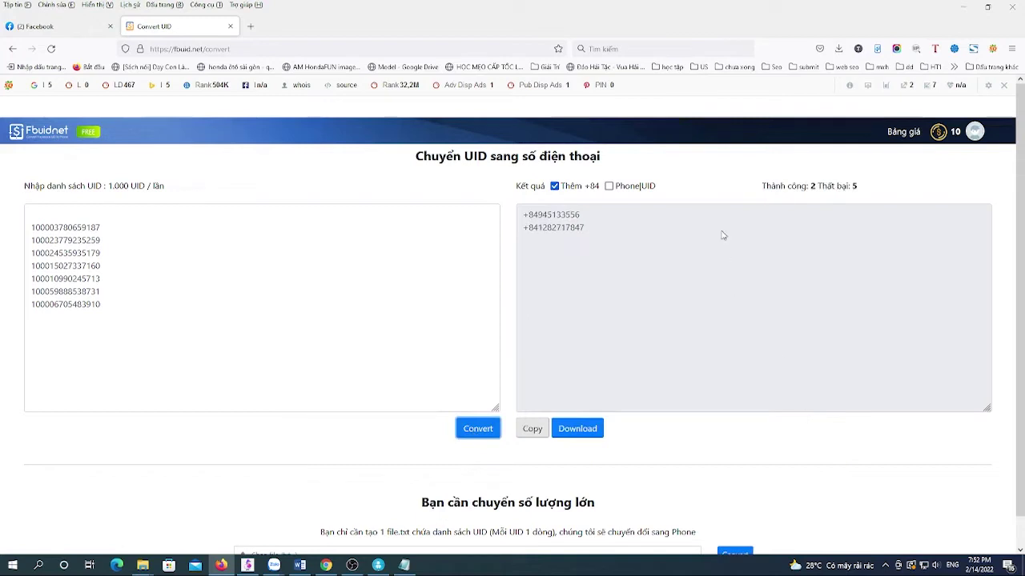
- Copy the UIDs from line 11 to the end of the Notepad file, append them to the converter's list and convert again
{"action": "left_click", "coordinate": [403, 566]}
{"action": "left_click_drag", "start_coordinate": [365, 464], "coordinate": [265, 242]}
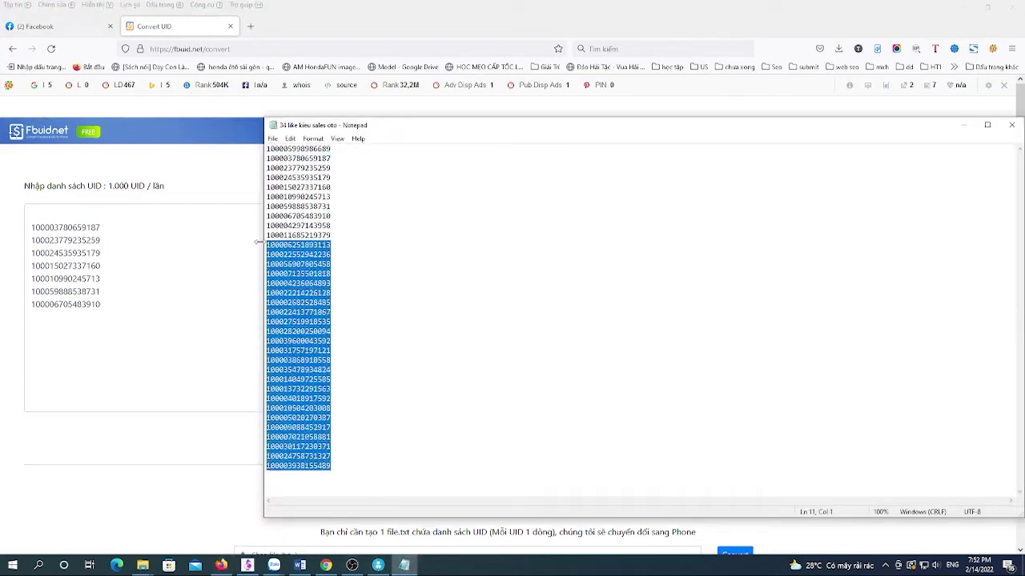
{"action": "left_click", "coordinate": [963, 125]}
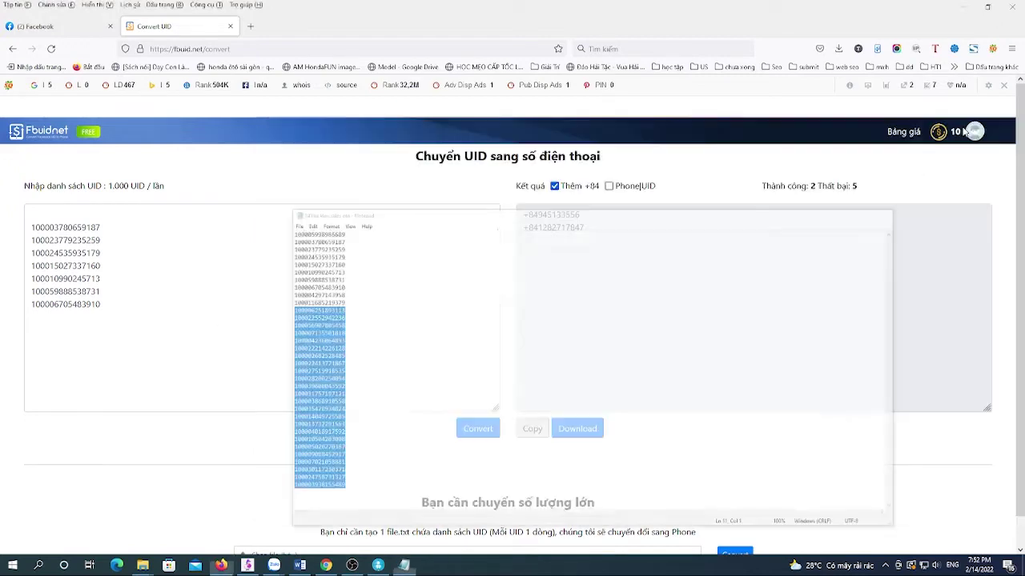
{"action": "left_click", "coordinate": [131, 322]}
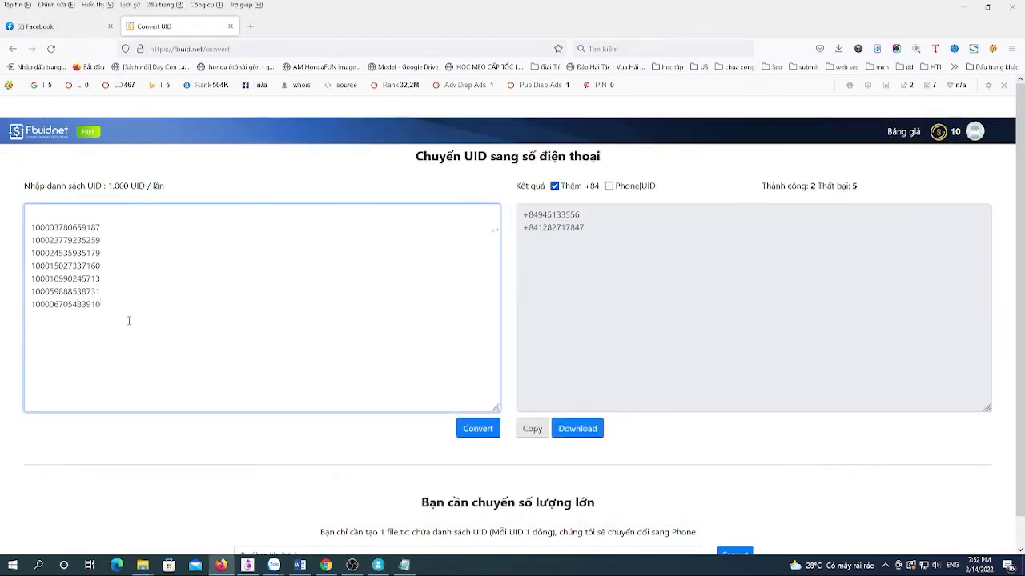
{"action": "key", "text": "ctrl+v"}
{"action": "left_click", "coordinate": [478, 428]}
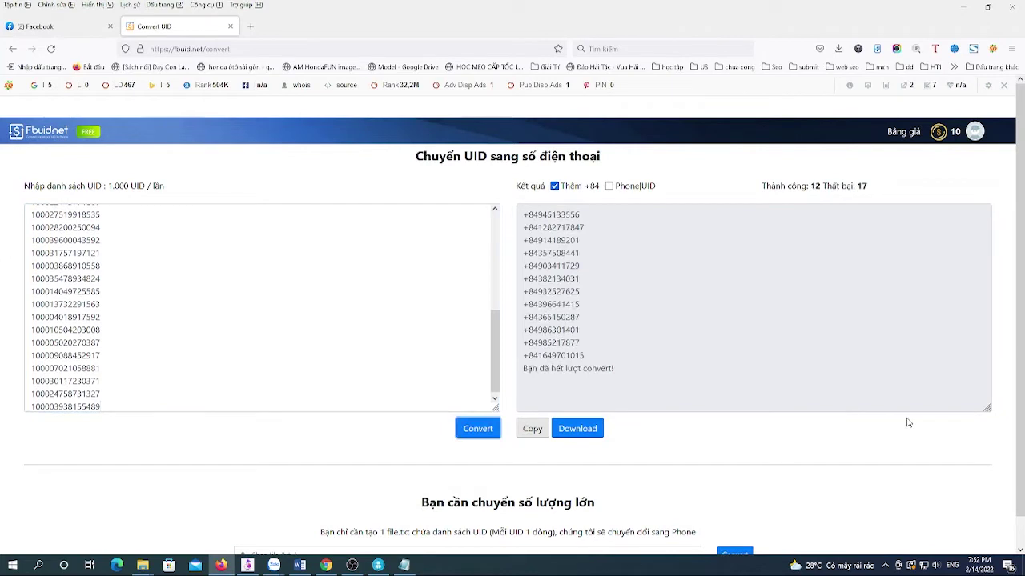
- Copy all converted phone numbers without the closing message and paste them into a new Desktop text file named "sdt"
{"action": "left_click", "coordinate": [598, 362]}
{"action": "left_click_drag", "start_coordinate": [593, 358], "coordinate": [522, 213]}
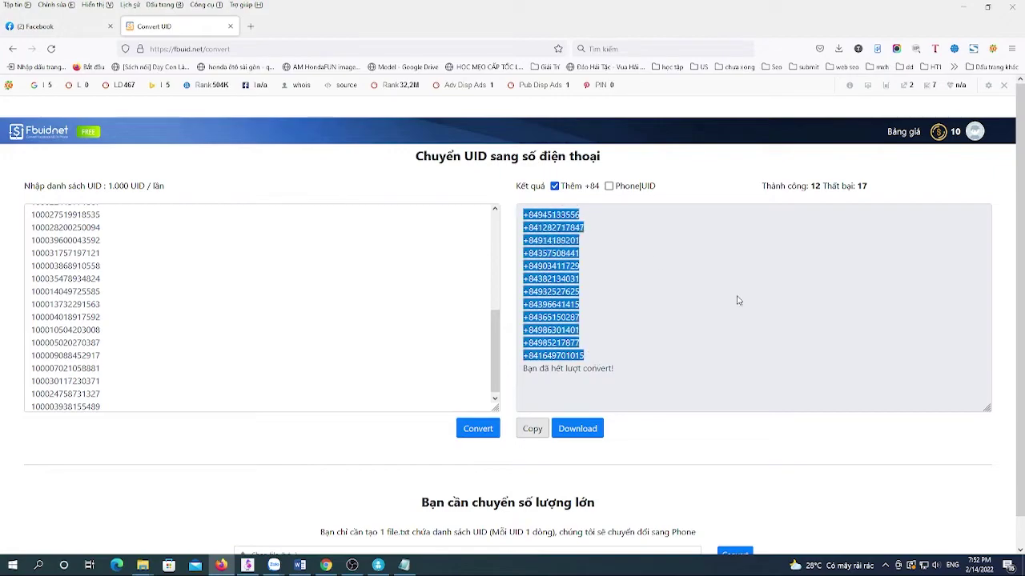
{"action": "left_click", "coordinate": [659, 325]}
{"action": "key", "text": "super+d"}
{"action": "right_click", "coordinate": [421, 326]}
{"action": "mouse_move", "coordinate": [528, 411]}
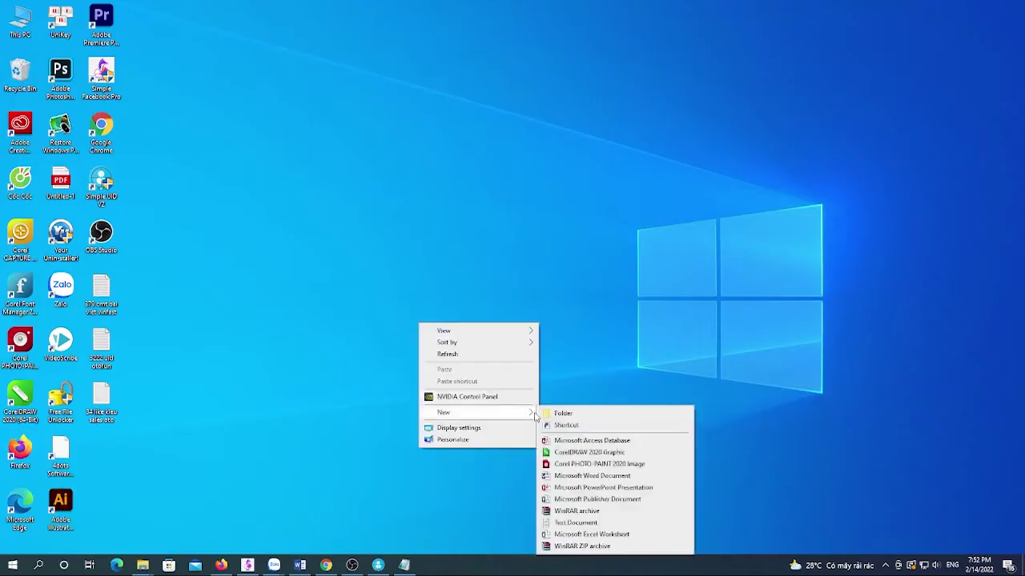
{"action": "left_click", "coordinate": [565, 516]}
{"action": "type", "text": "sdf"}
{"action": "double_click", "coordinate": [441, 336]}
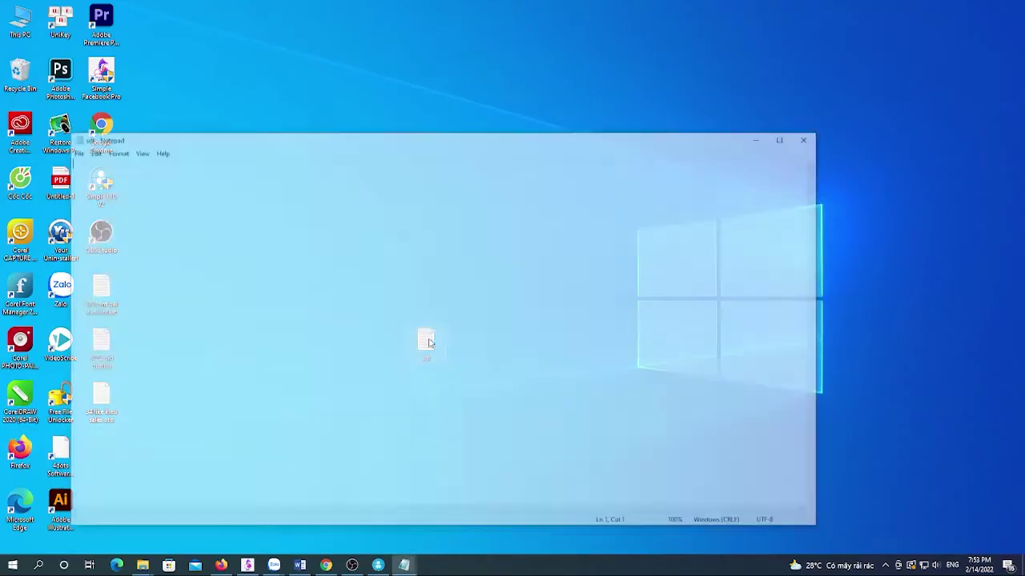
{"action": "key", "text": "ctrl+v"}
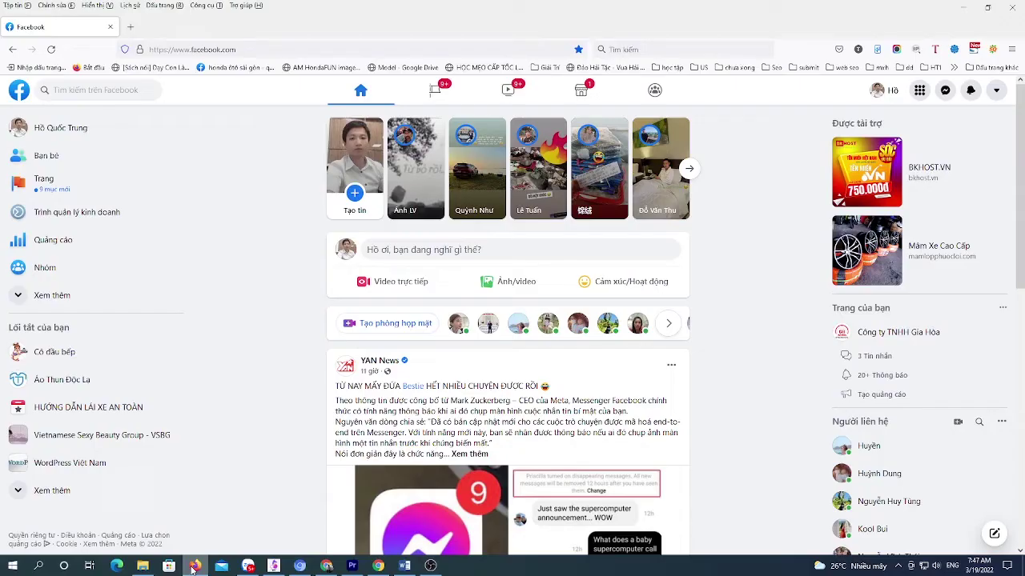
- Open the audiences page of Facebook's business manager and start a custom audience with "Danh sách khách hàng" as its source
{"action": "left_click", "coordinate": [77, 219]}
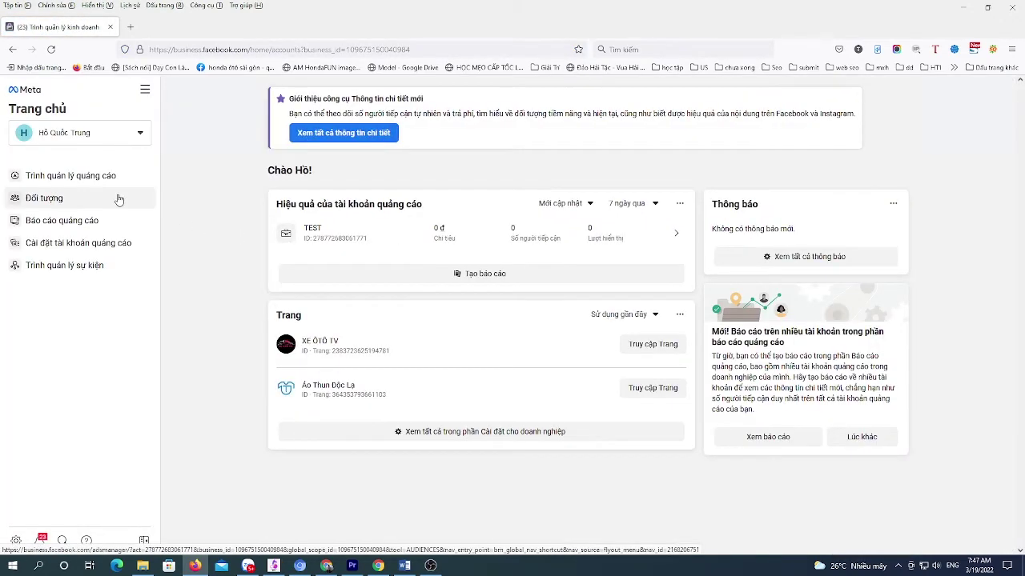
{"action": "left_click", "coordinate": [63, 201]}
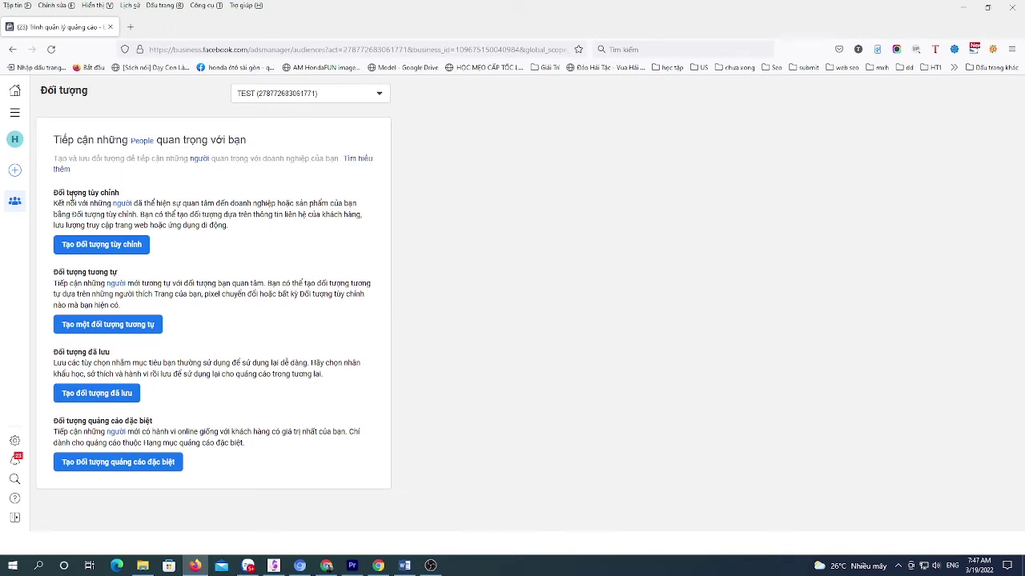
{"action": "left_click", "coordinate": [83, 243]}
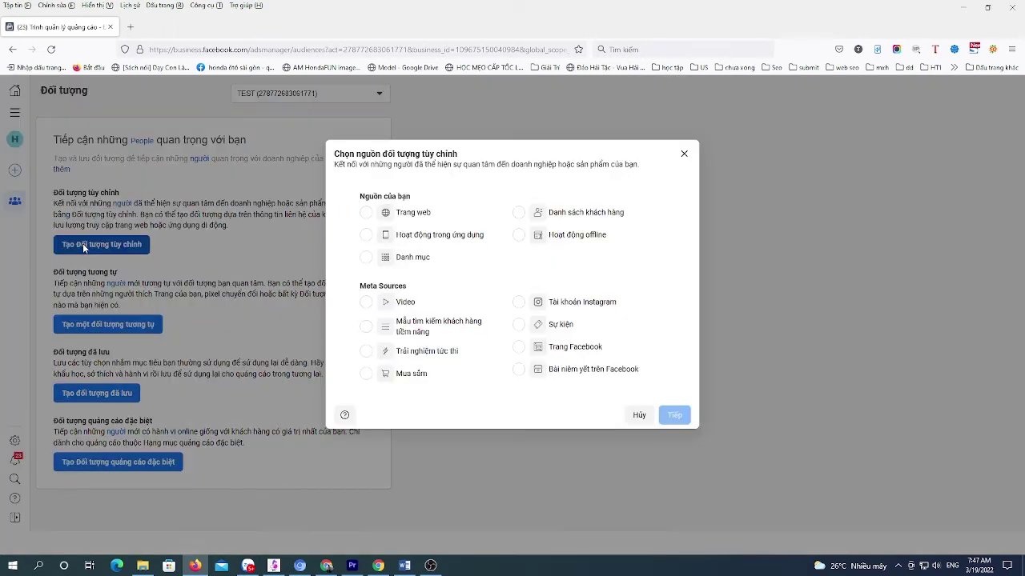
{"action": "left_click", "coordinate": [520, 212]}
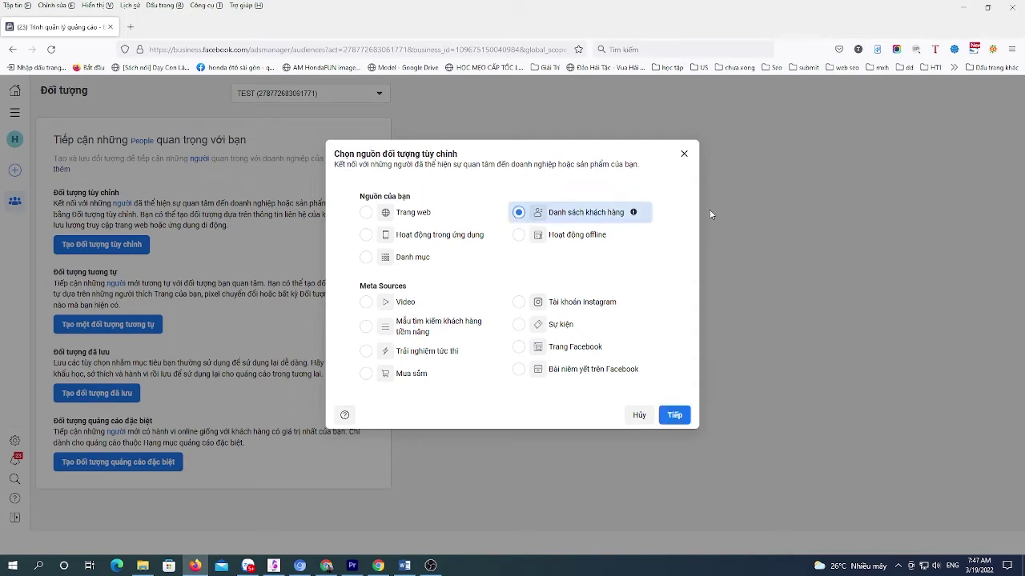
{"action": "left_click", "coordinate": [681, 422]}
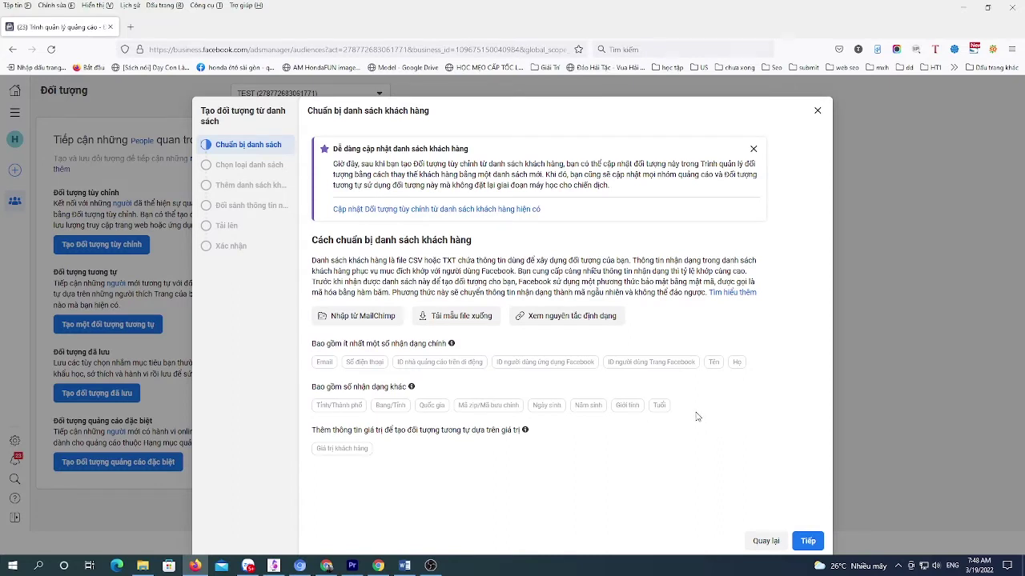
- Pass the list preparation stage and choose "Không" for the customer value column, continuing to the Add Customer List stage
{"action": "left_click", "coordinate": [808, 542]}
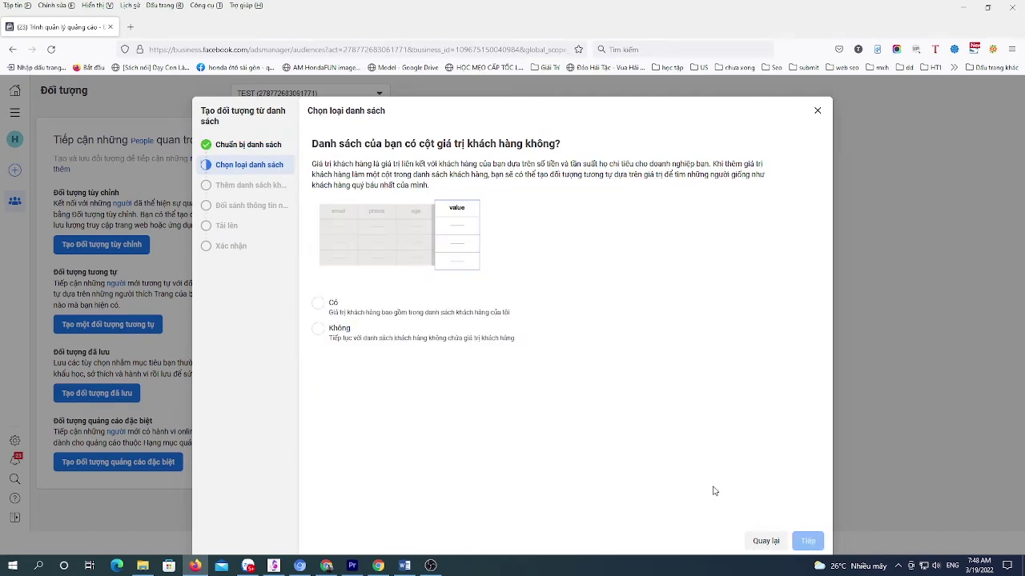
{"action": "left_click", "coordinate": [318, 331]}
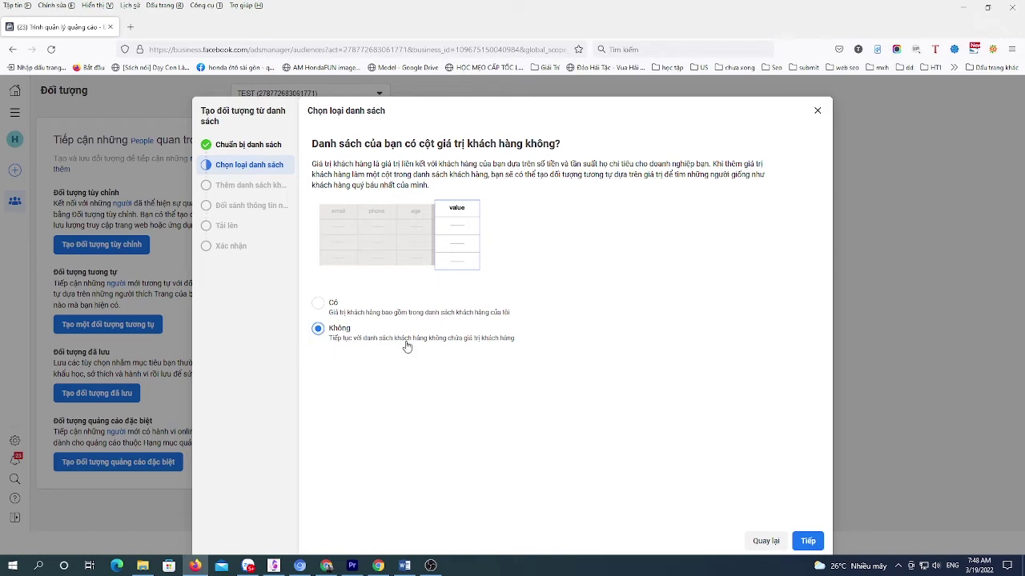
{"action": "left_click", "coordinate": [808, 541]}
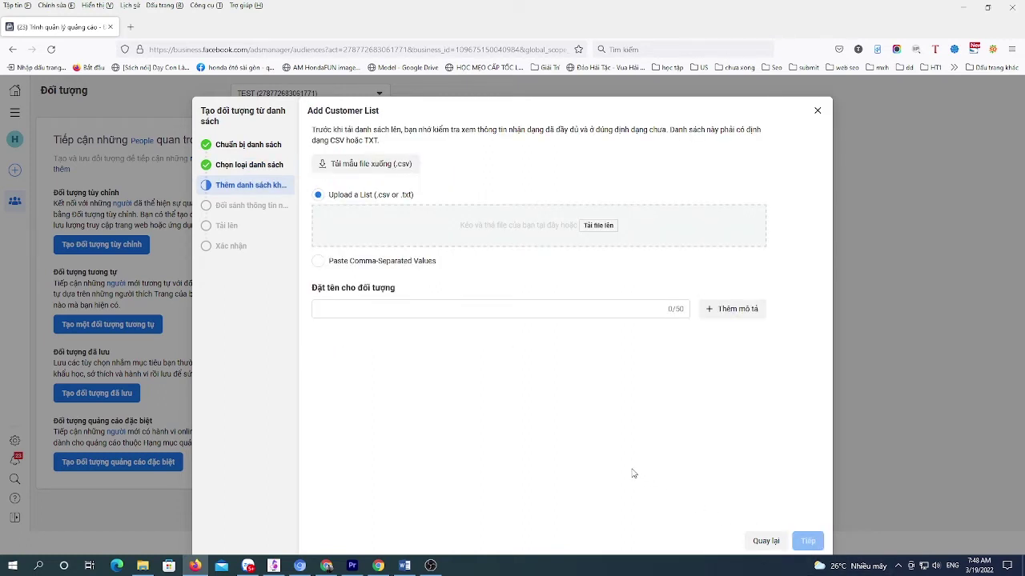
- Upload sdt.txt from the Desktop as the customer list, keep the phone number matching and create the custom audience
{"action": "left_click", "coordinate": [599, 226]}
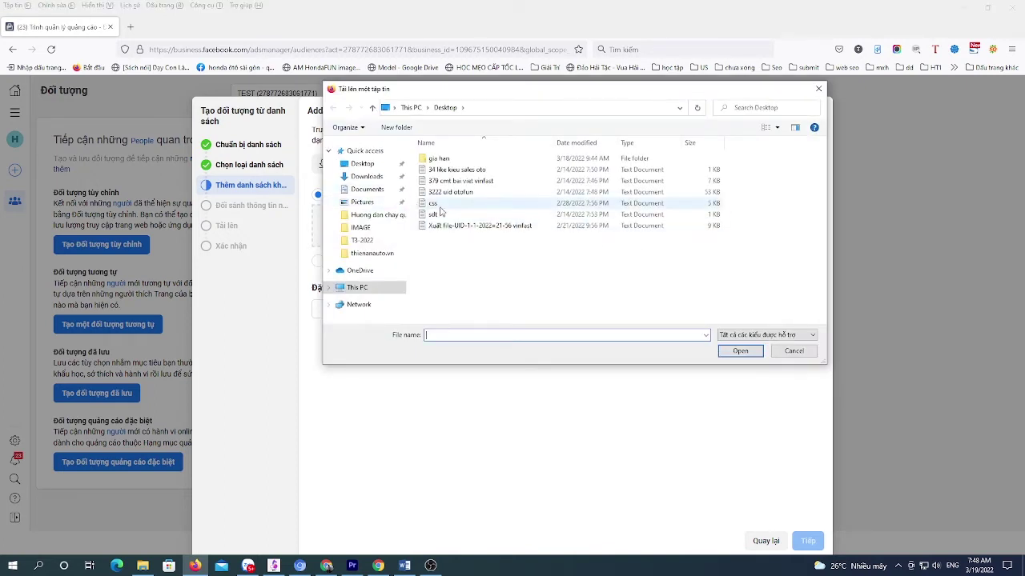
{"action": "left_click", "coordinate": [438, 216]}
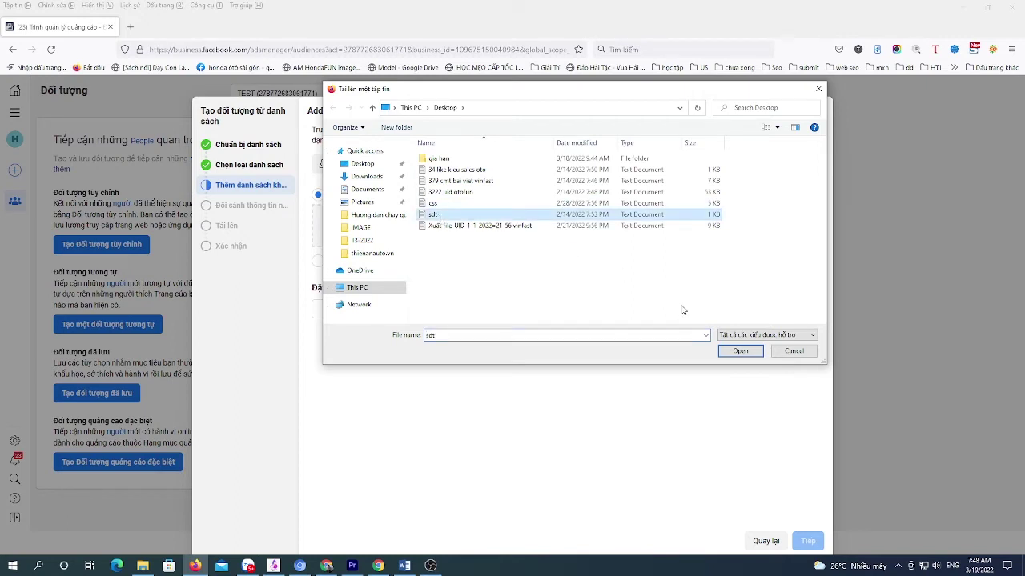
{"action": "left_click", "coordinate": [743, 353]}
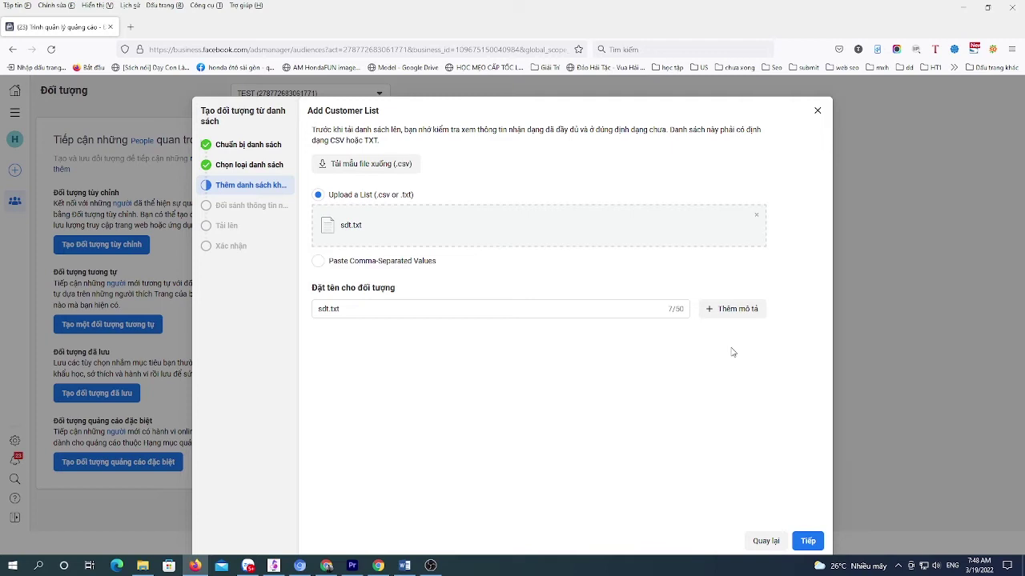
{"action": "left_click", "coordinate": [807, 542]}
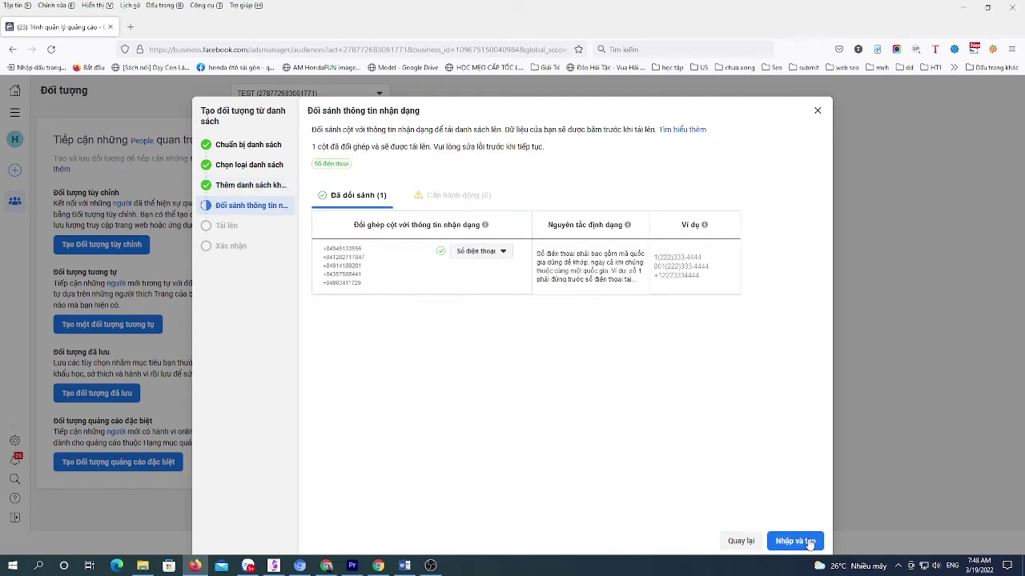
{"action": "left_click", "coordinate": [809, 545]}
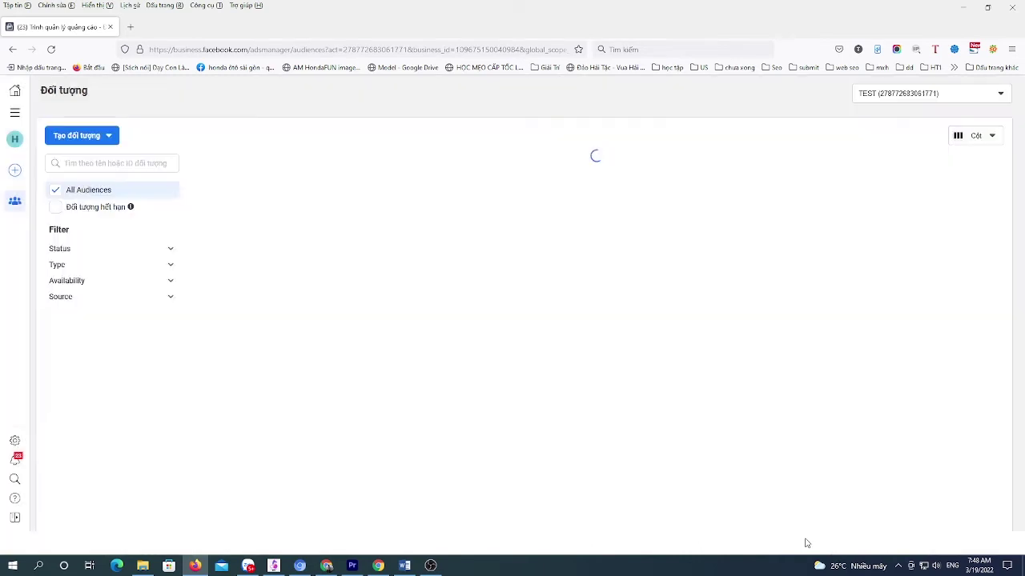
- Start a lookalike audience ("Đối tượng tương tự") and choose the custom audience sdt.txt from the other sources as its source
{"action": "mouse_move", "coordinate": [227, 187]}
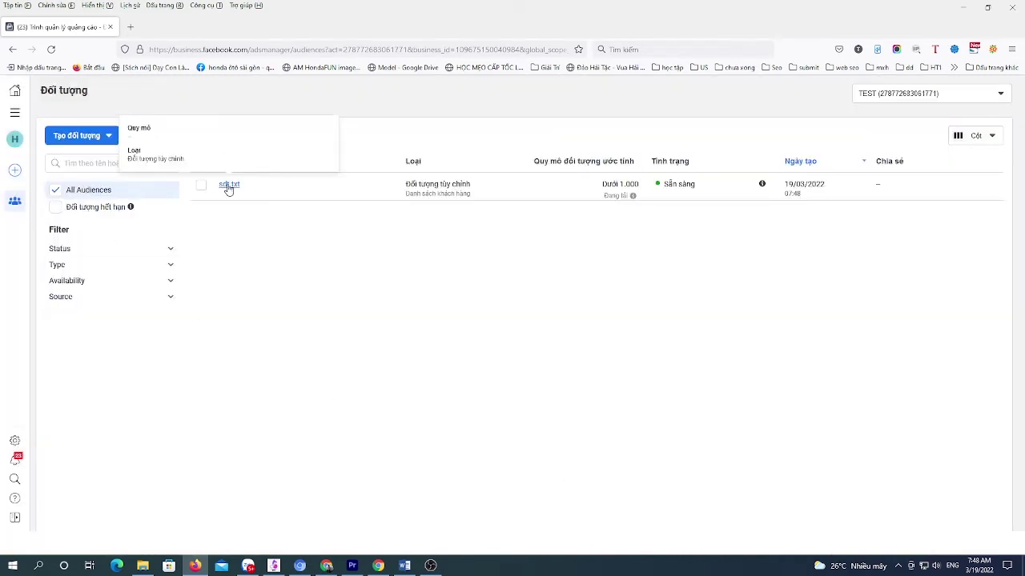
{"action": "left_click", "coordinate": [113, 138]}
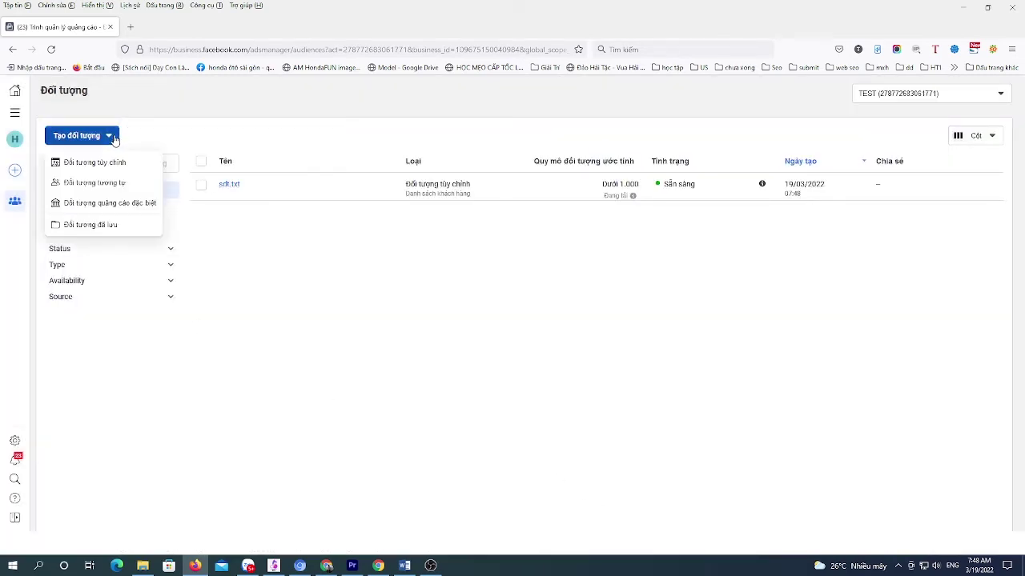
{"action": "left_click", "coordinate": [102, 189]}
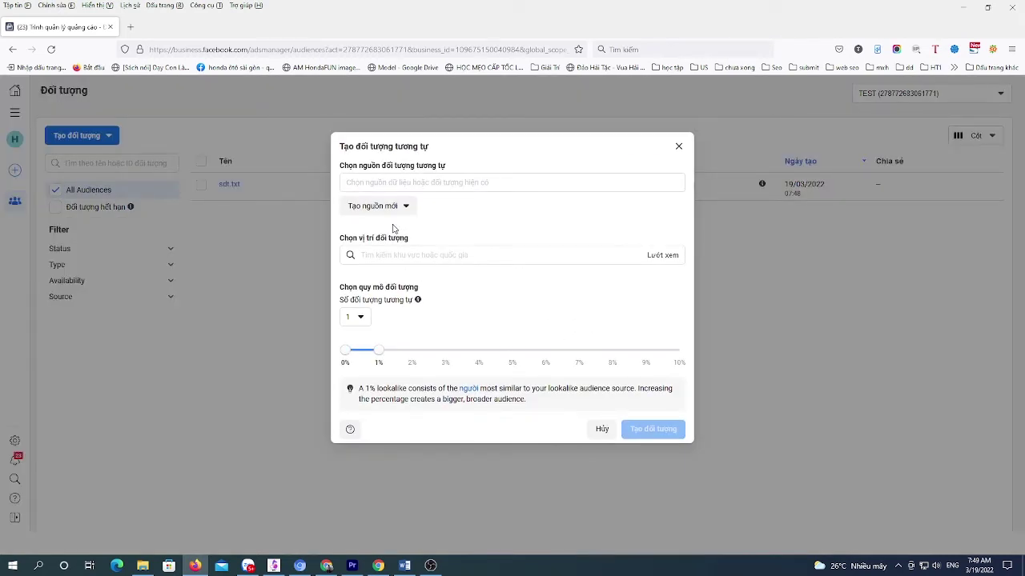
{"action": "left_click", "coordinate": [476, 182]}
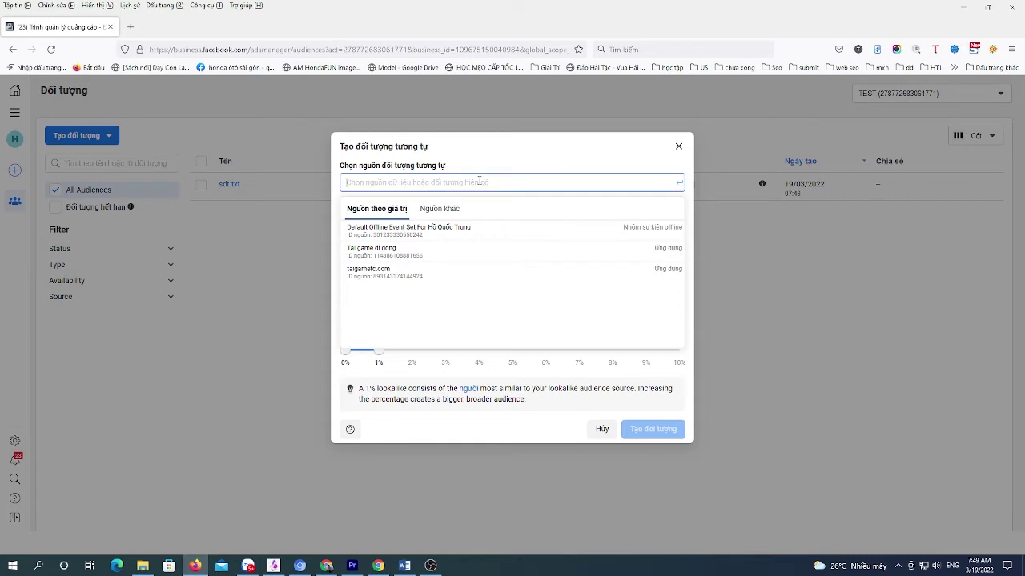
{"action": "left_click", "coordinate": [465, 213]}
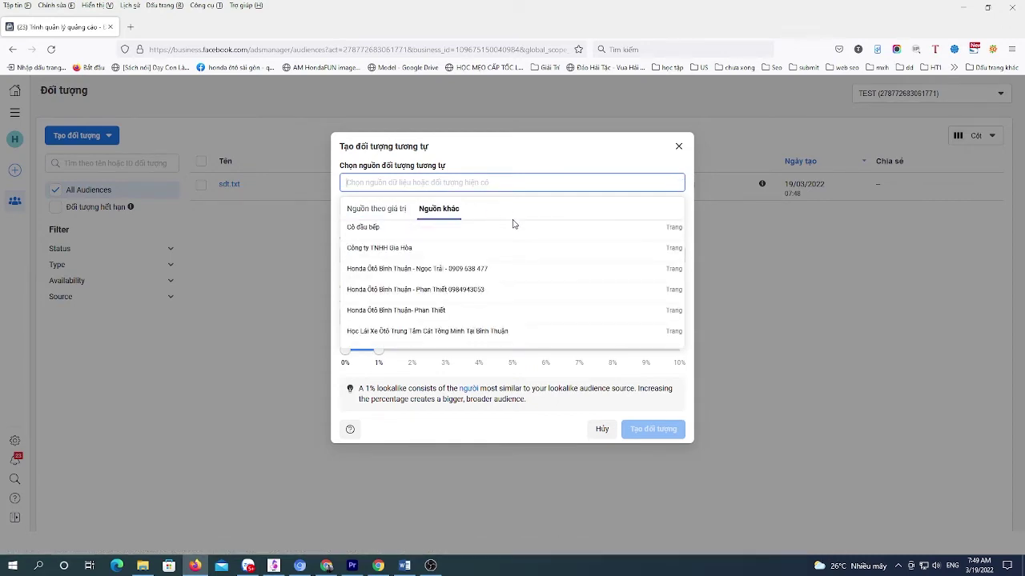
{"action": "scroll", "coordinate": [512, 264], "scroll_direction": "down", "scroll_amount": 10}
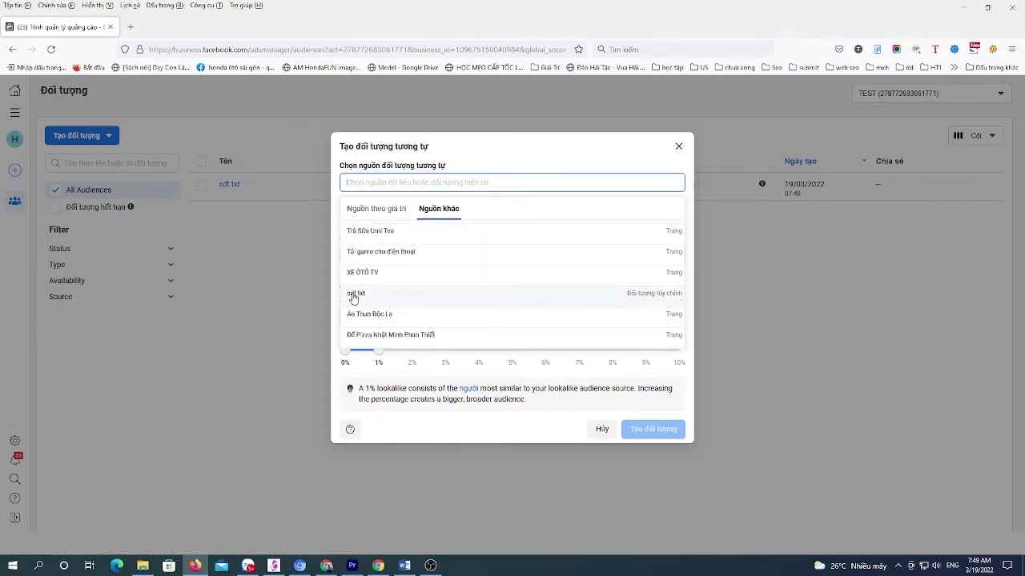
{"action": "left_click", "coordinate": [513, 294]}
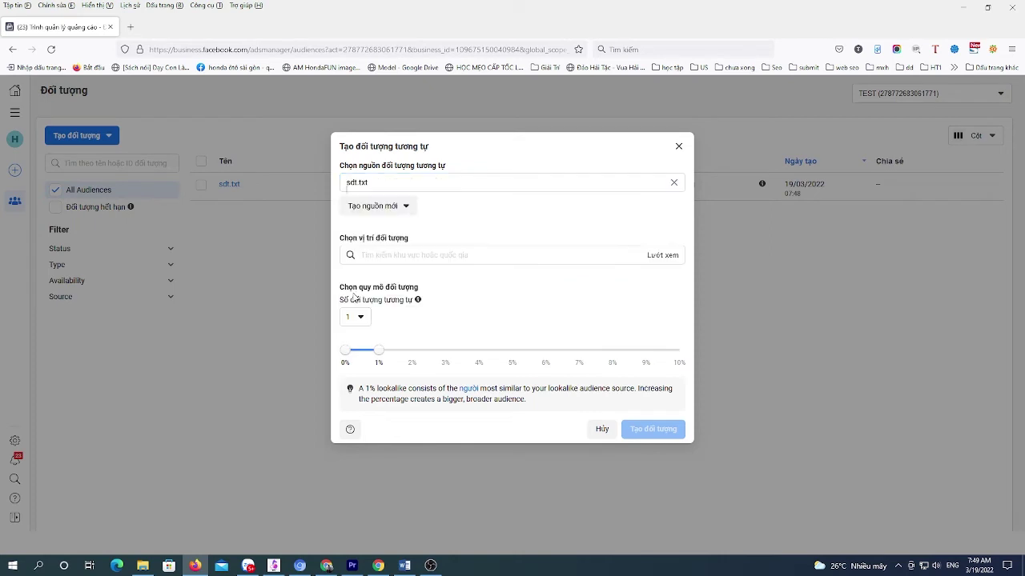
- Search the lookalike audience's locations for "viet" and add Việt Nam
{"action": "left_click", "coordinate": [574, 253]}
{"action": "type", "text": "viet"}
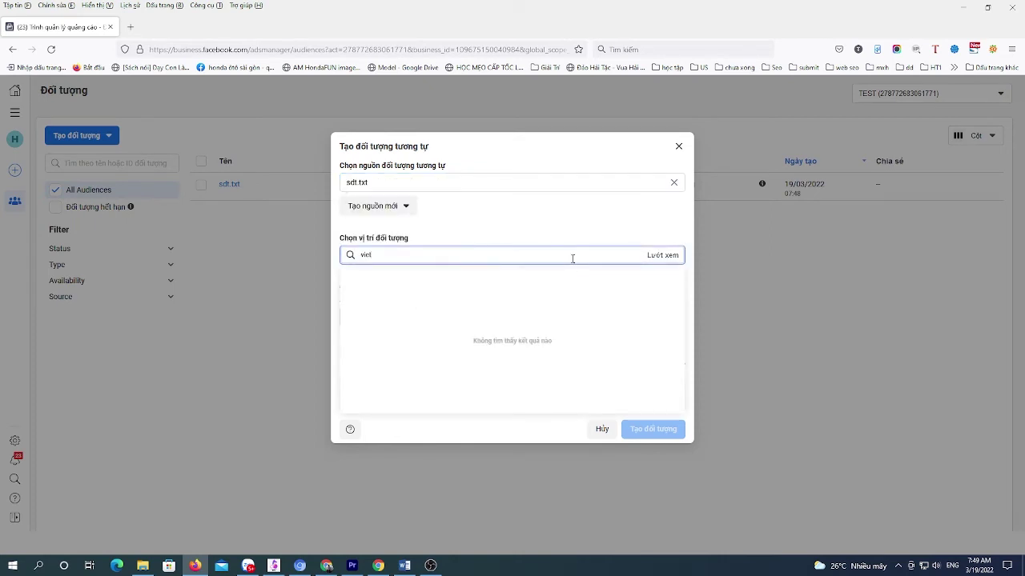
{"action": "left_click", "coordinate": [413, 278]}
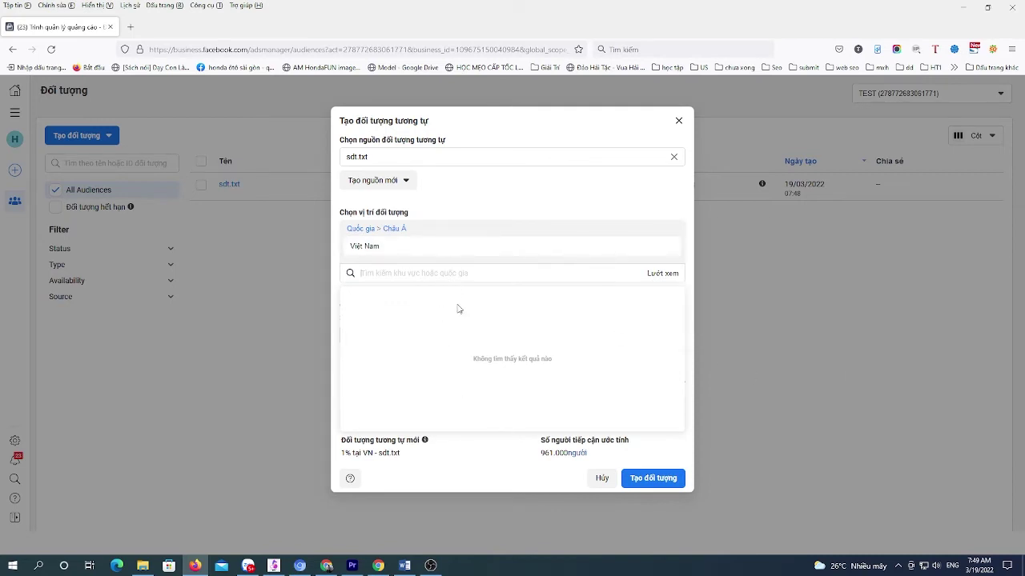
- Create the 1% lookalike audience for Việt Nam from the source sdt.txt
{"action": "left_click", "coordinate": [652, 481]}
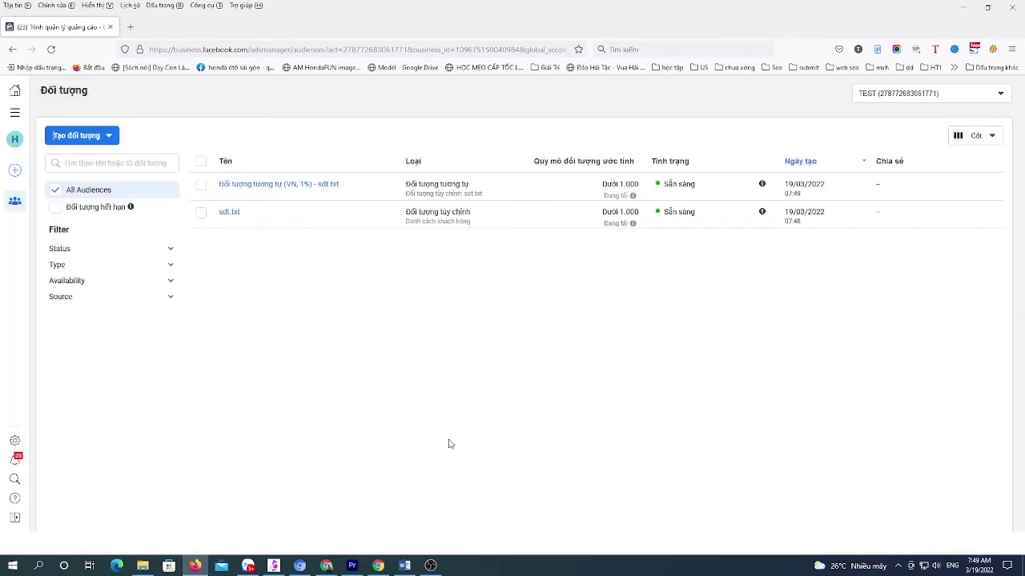
- Start creating an ad and set up a new campaign with the objective "Lượt tương tác"
{"action": "mouse_move", "coordinate": [24, 120]}
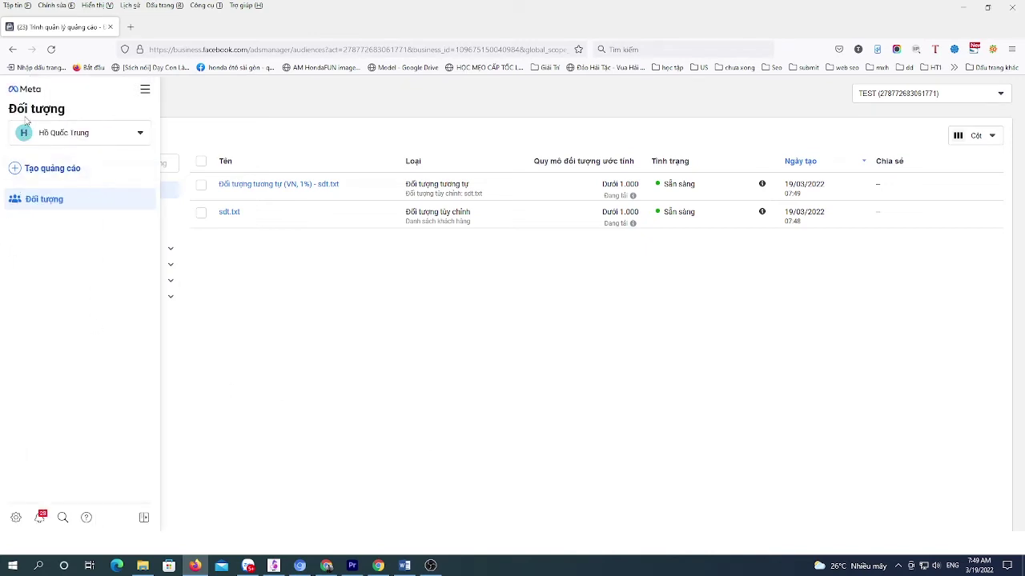
{"action": "left_click", "coordinate": [46, 169]}
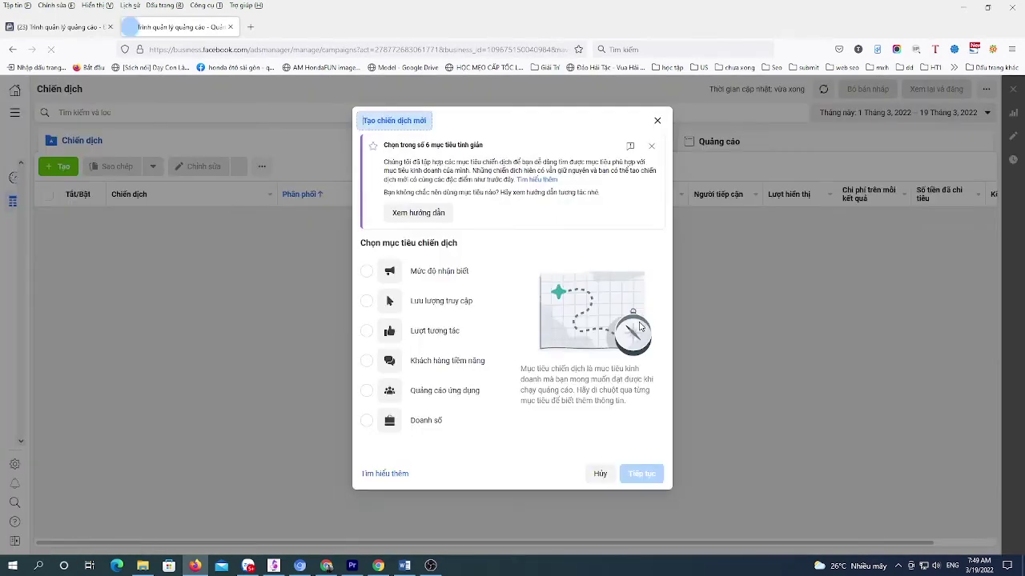
{"action": "scroll", "coordinate": [424, 403], "scroll_direction": "down", "scroll_amount": 1}
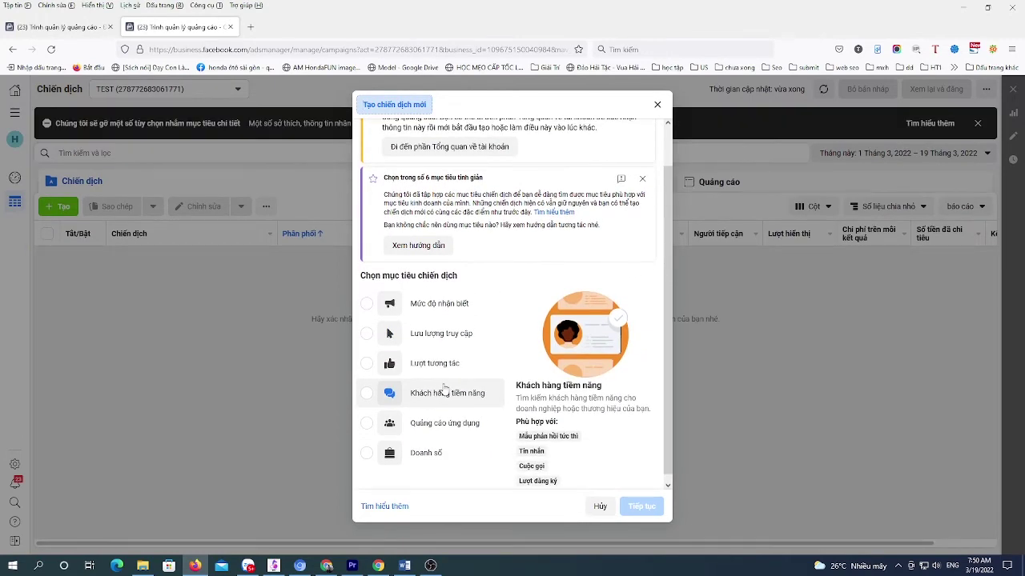
{"action": "left_click", "coordinate": [370, 366]}
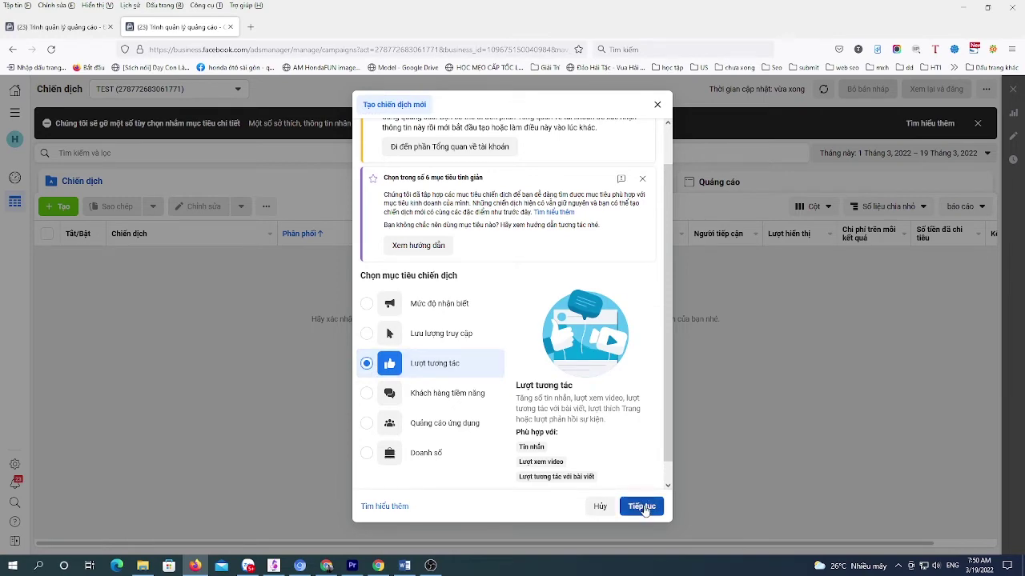
{"action": "left_click", "coordinate": [642, 506]}
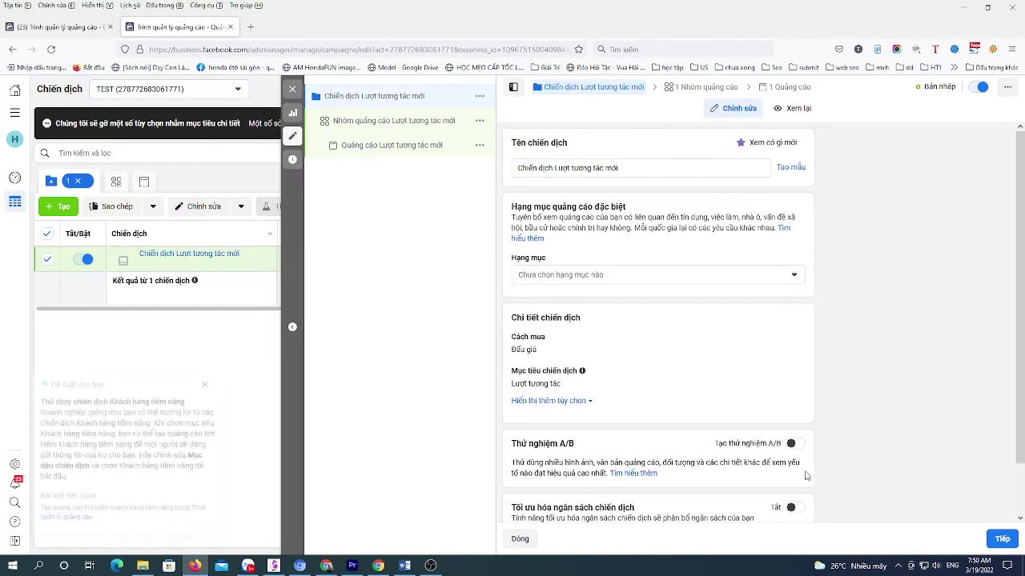
- Name the campaign "Chạy tương tác", leave the special ad category unselected and continue to the ad set
{"action": "triple_click", "coordinate": [636, 166]}
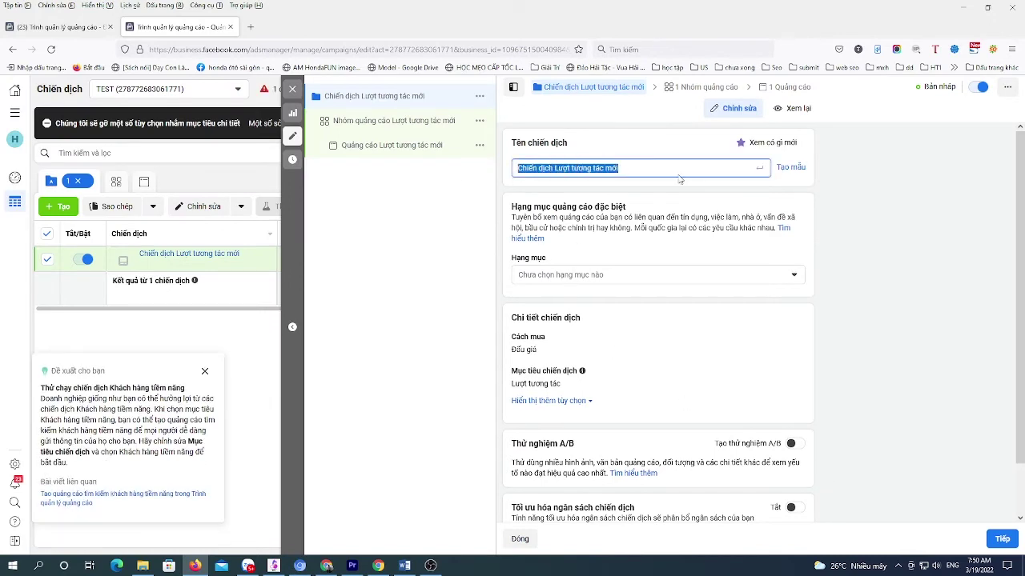
{"action": "type", "text": "Chay tu"}
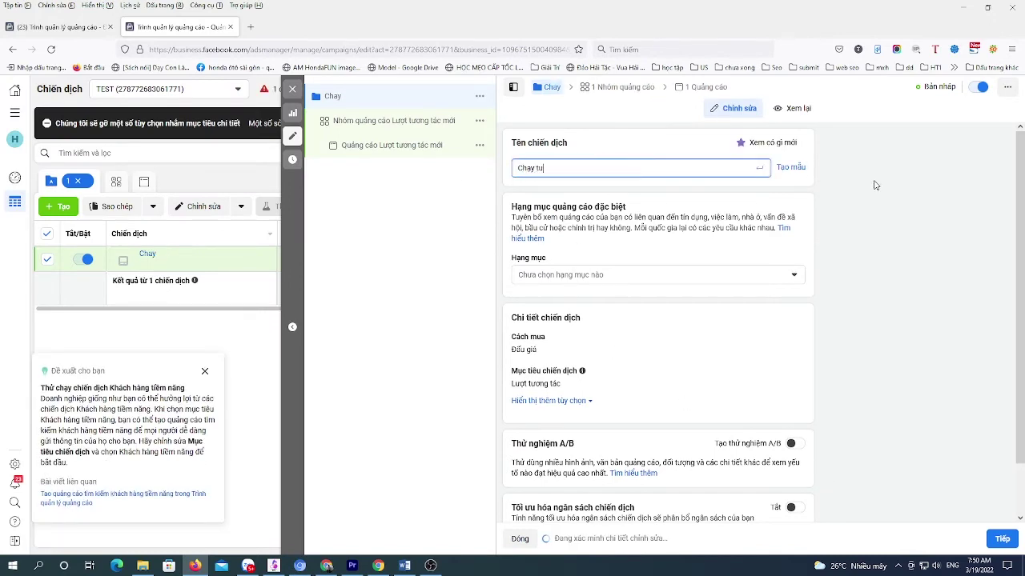
{"action": "type", "text": "j tuwowng ta"}
{"action": "type", "text": "c"}
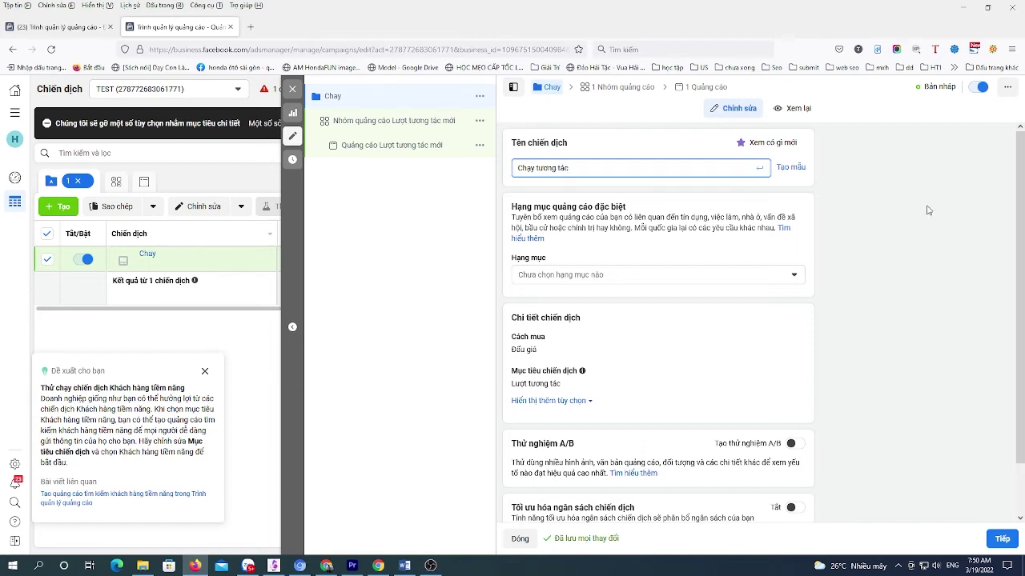
{"action": "left_click", "coordinate": [633, 275]}
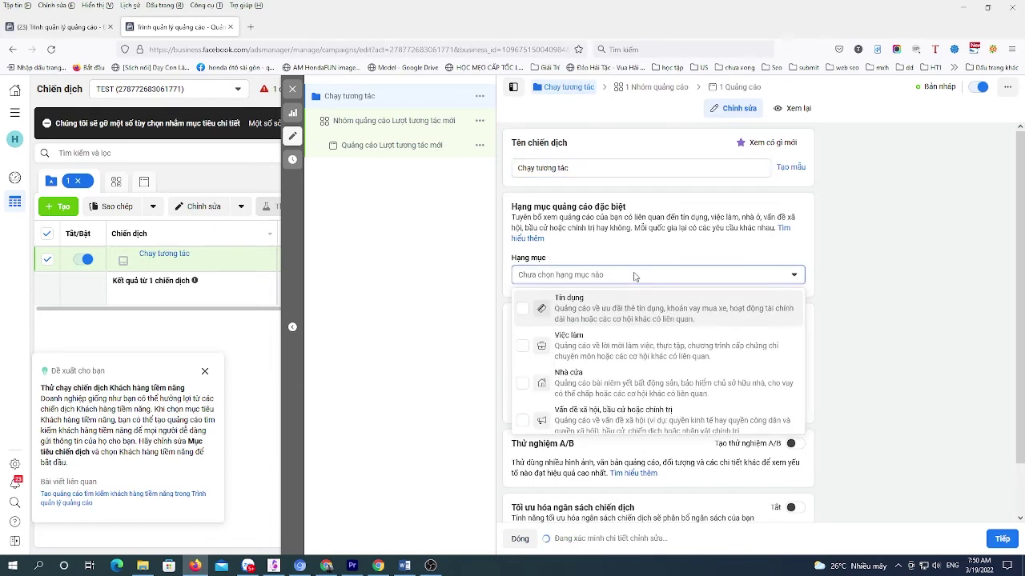
{"action": "left_click", "coordinate": [897, 325]}
{"action": "scroll", "coordinate": [881, 324], "scroll_direction": "down", "scroll_amount": 1}
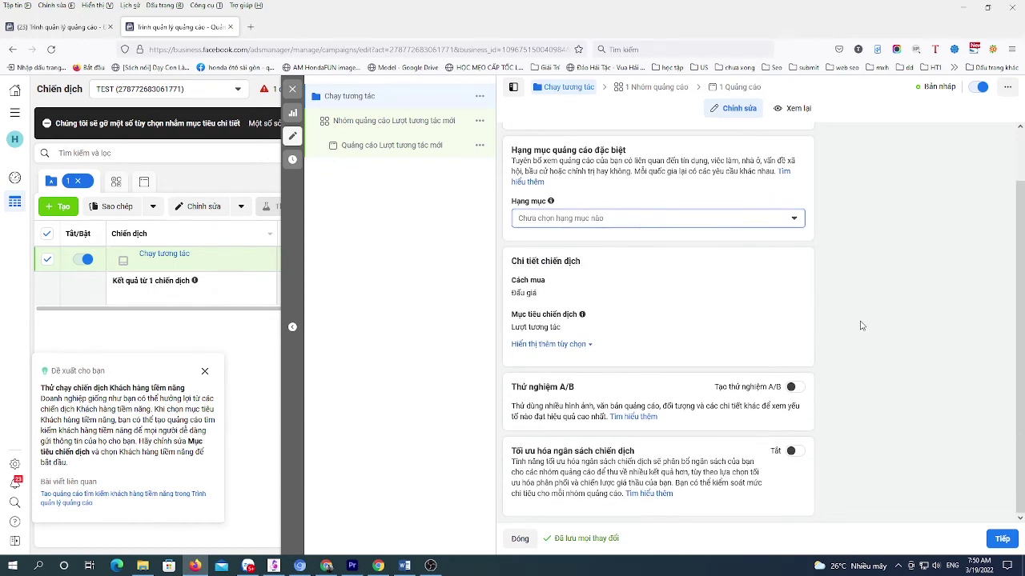
{"action": "left_click", "coordinate": [1001, 542]}
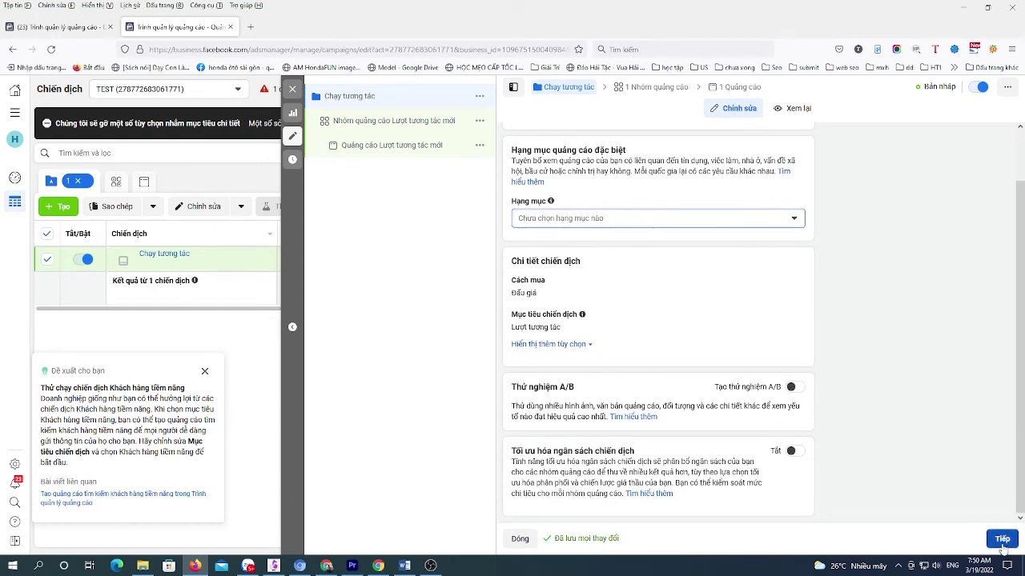
{"action": "left_click", "coordinate": [1001, 542]}
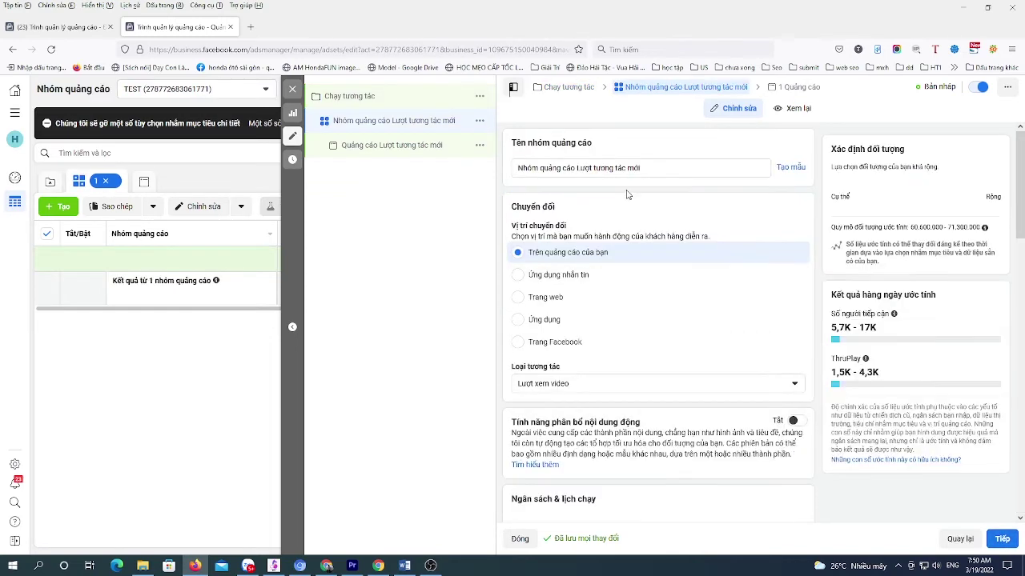
- Name the ad set "chạy tương tác" and set its engagement type to "Lượt tương tác với bài viết"
{"action": "left_click_drag", "start_coordinate": [657, 166], "coordinate": [471, 170]}
{"action": "type", "text": "chay"}
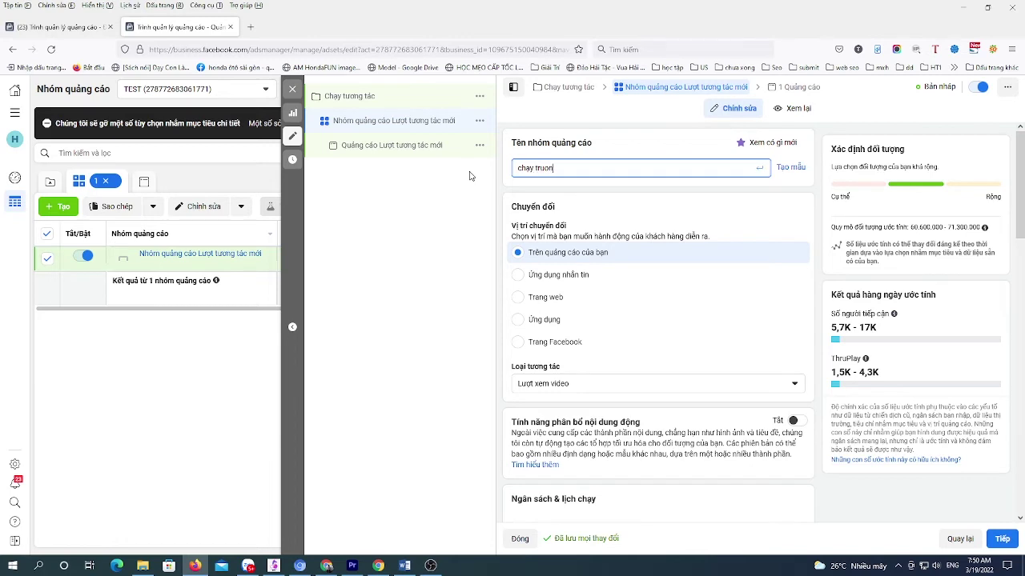
{"action": "type", "text": " truon"}
{"action": "key", "text": "BackSpace"}
{"action": "key", "text": "BackSpace"}
{"action": "key", "text": "BackSpace"}
{"action": "key", "text": "BackSpace"}
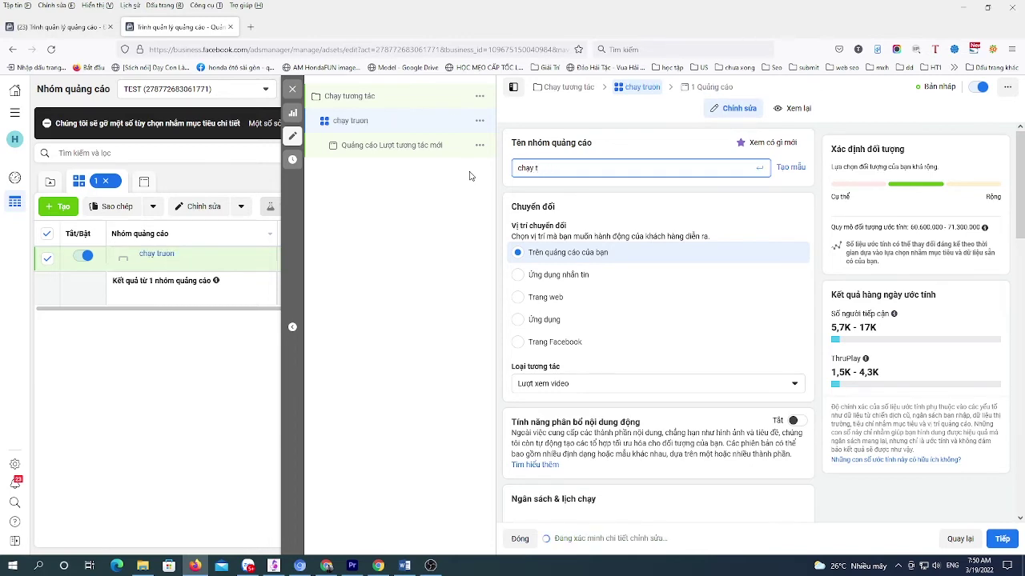
{"action": "type", "text": "ương tạ"}
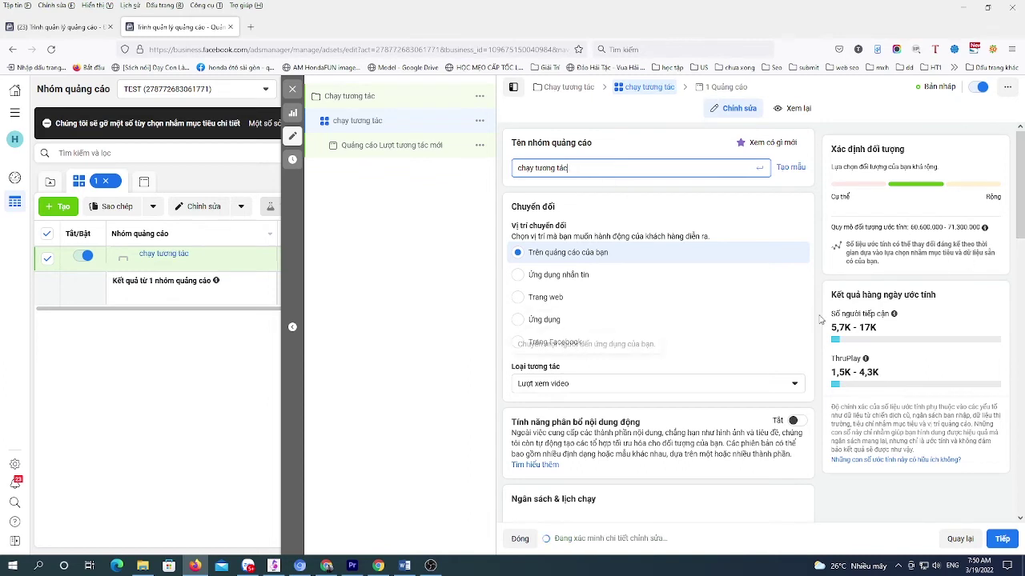
{"action": "left_click", "coordinate": [782, 387]}
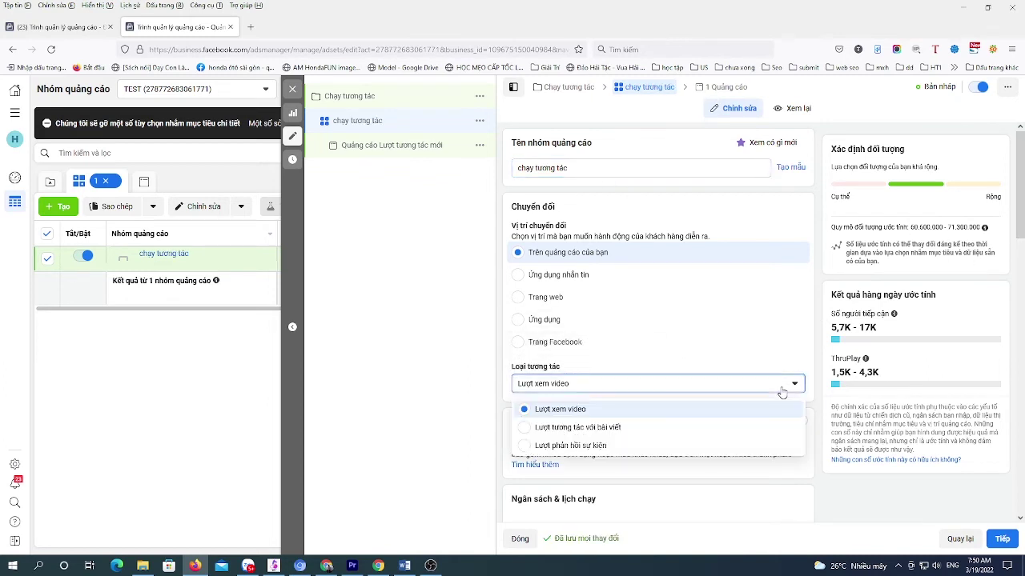
{"action": "left_click", "coordinate": [668, 426]}
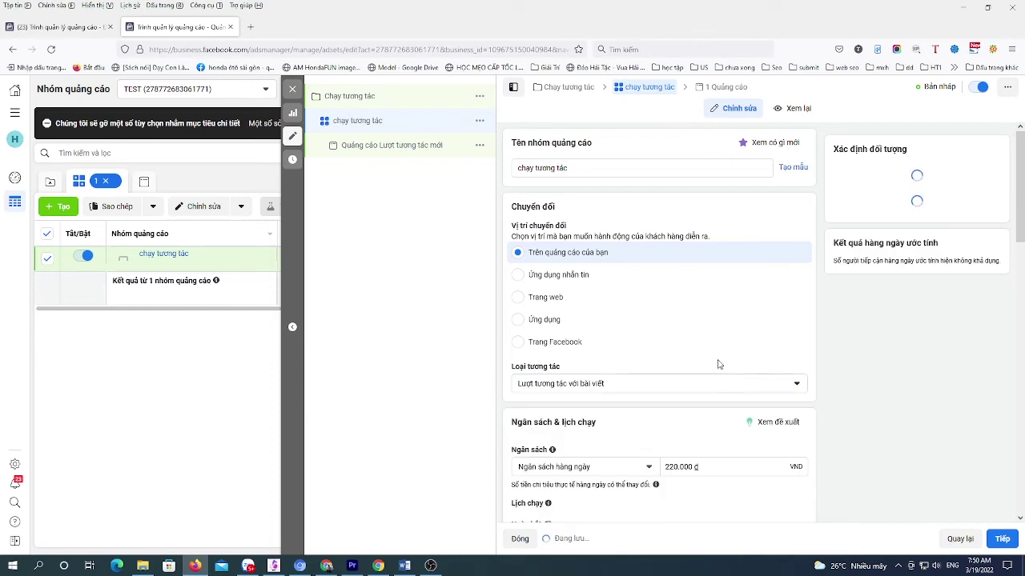
- Set the ad set's daily budget to 100.000 ₫ and its end date to 30/4/2022
{"action": "scroll", "coordinate": [808, 334], "scroll_direction": "down", "scroll_amount": 1}
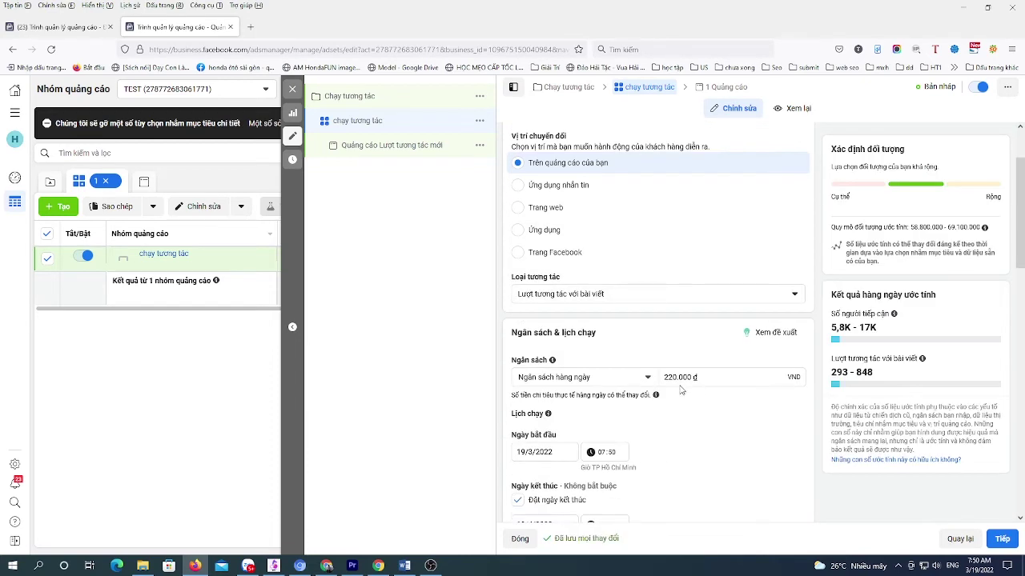
{"action": "scroll", "coordinate": [677, 376], "scroll_direction": "down", "scroll_amount": 1}
{"action": "left_click_drag", "start_coordinate": [672, 291], "coordinate": [648, 293]}
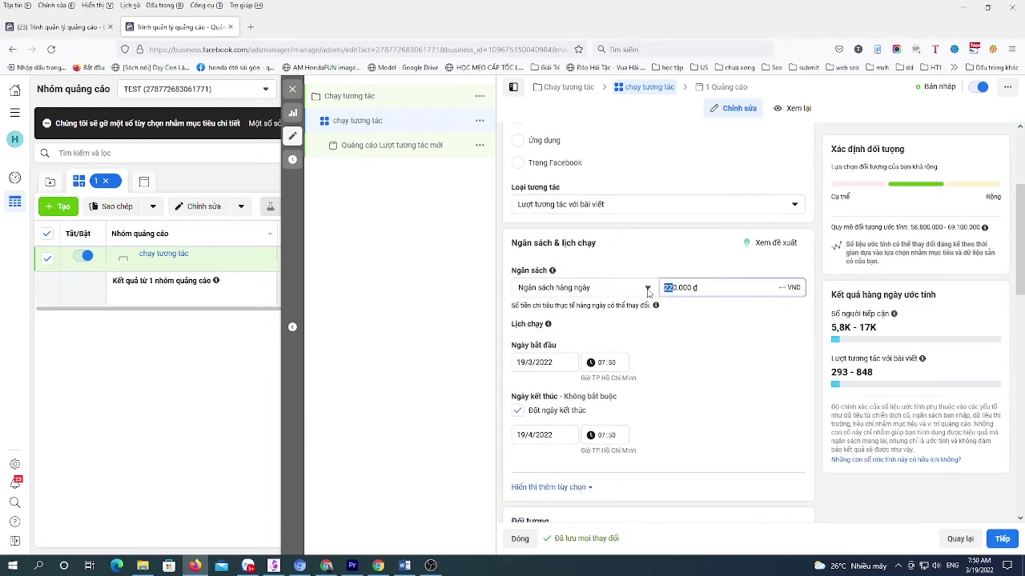
{"action": "key", "text": "BackSpace"}
{"action": "type", "text": "10"}
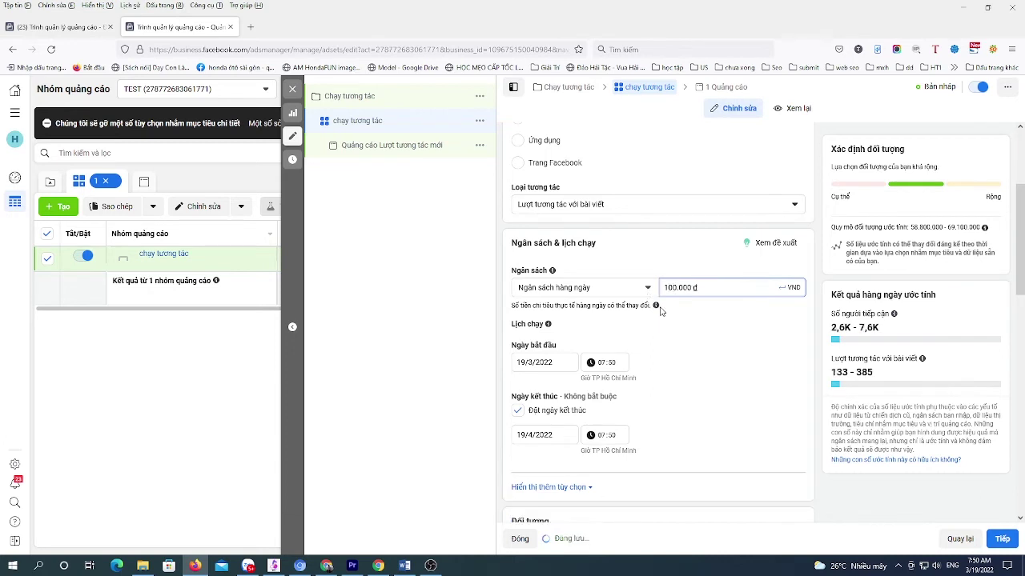
{"action": "left_click", "coordinate": [546, 438]}
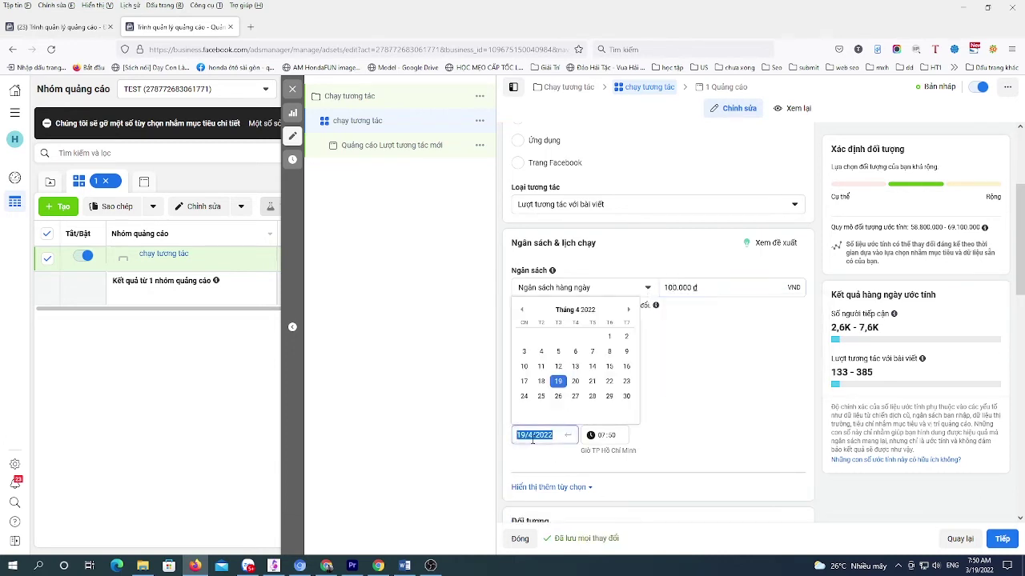
{"action": "left_click", "coordinate": [626, 397]}
- Try the customer list sdt.txt as the ad set's custom audience and remove it again
{"action": "scroll", "coordinate": [731, 412], "scroll_direction": "down", "scroll_amount": 2}
{"action": "scroll", "coordinate": [731, 414], "scroll_direction": "down", "scroll_amount": 4}
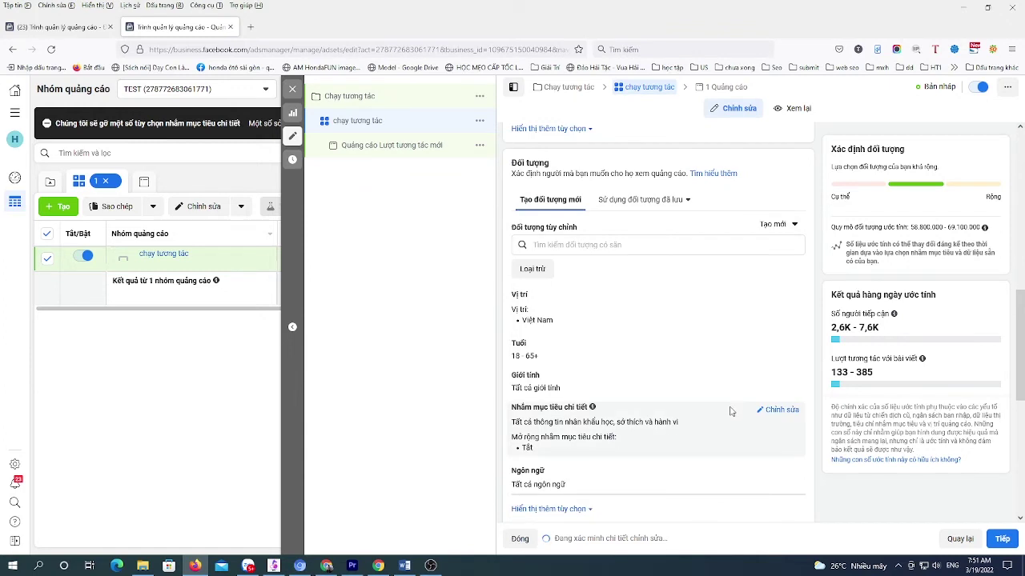
{"action": "scroll", "coordinate": [664, 313], "scroll_direction": "up", "scroll_amount": 1}
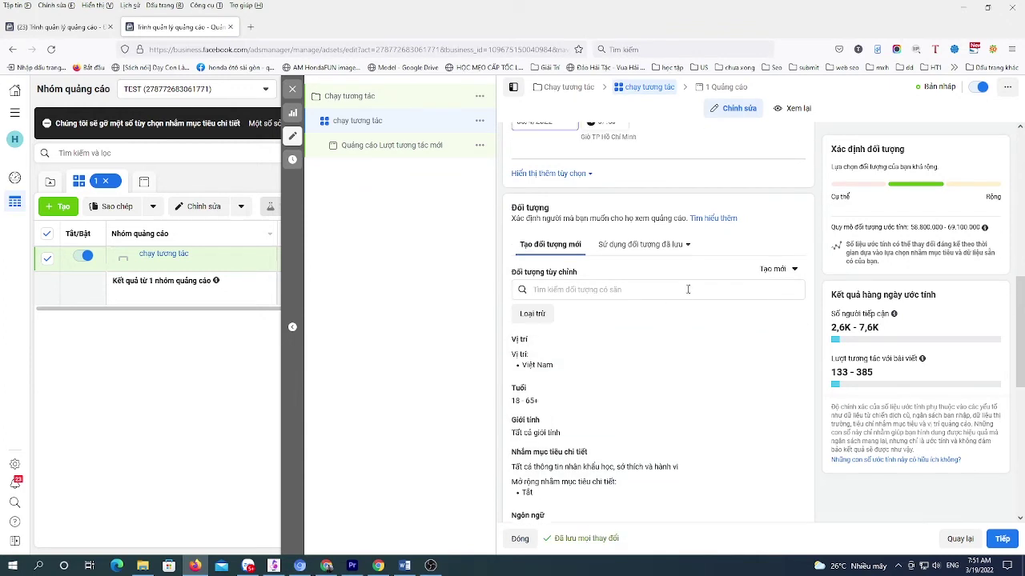
{"action": "left_click", "coordinate": [680, 246]}
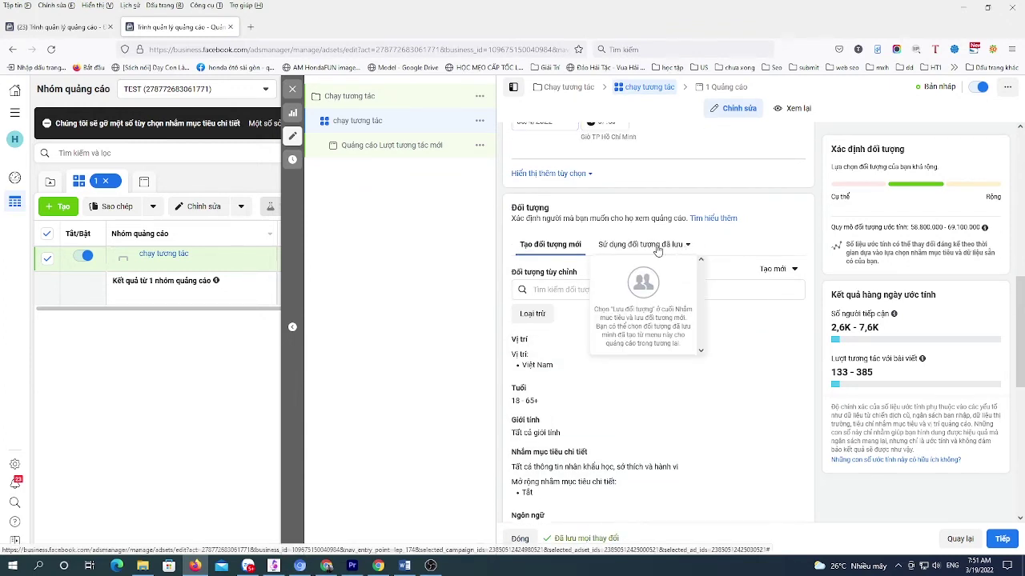
{"action": "left_click", "coordinate": [760, 249]}
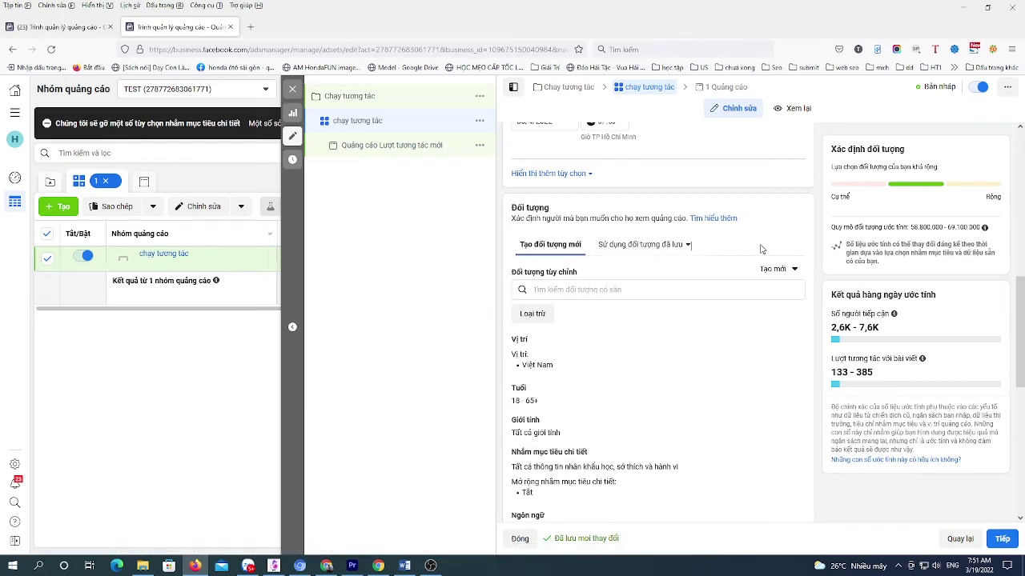
{"action": "left_click", "coordinate": [629, 294]}
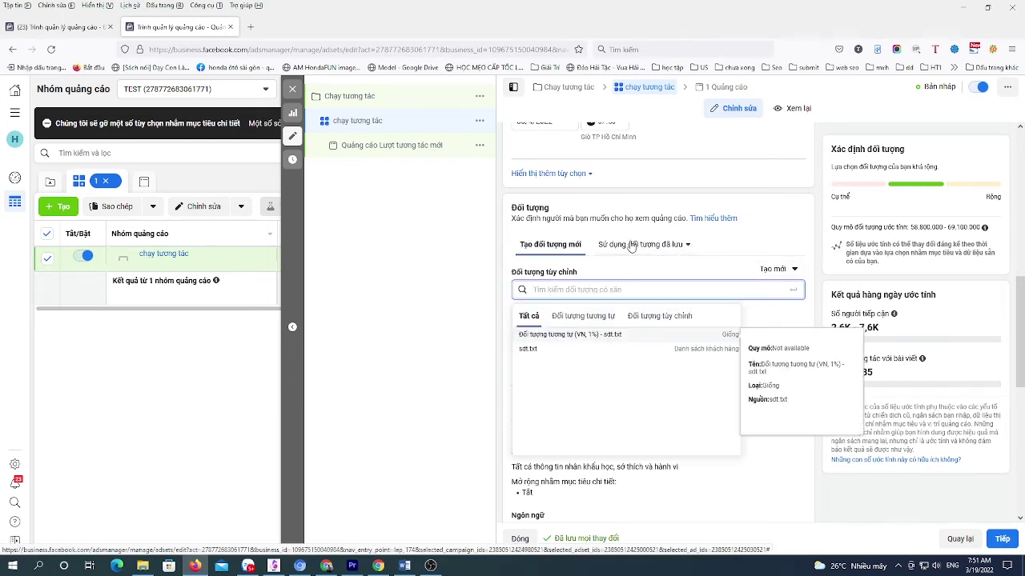
{"action": "left_click", "coordinate": [582, 272]}
{"action": "left_click", "coordinate": [521, 290]}
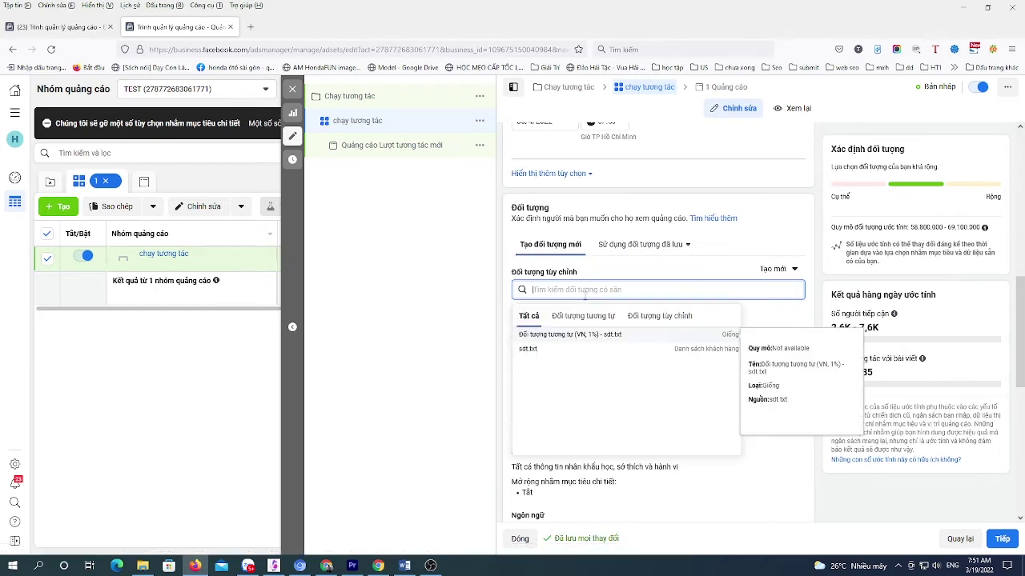
{"action": "left_click", "coordinate": [545, 350]}
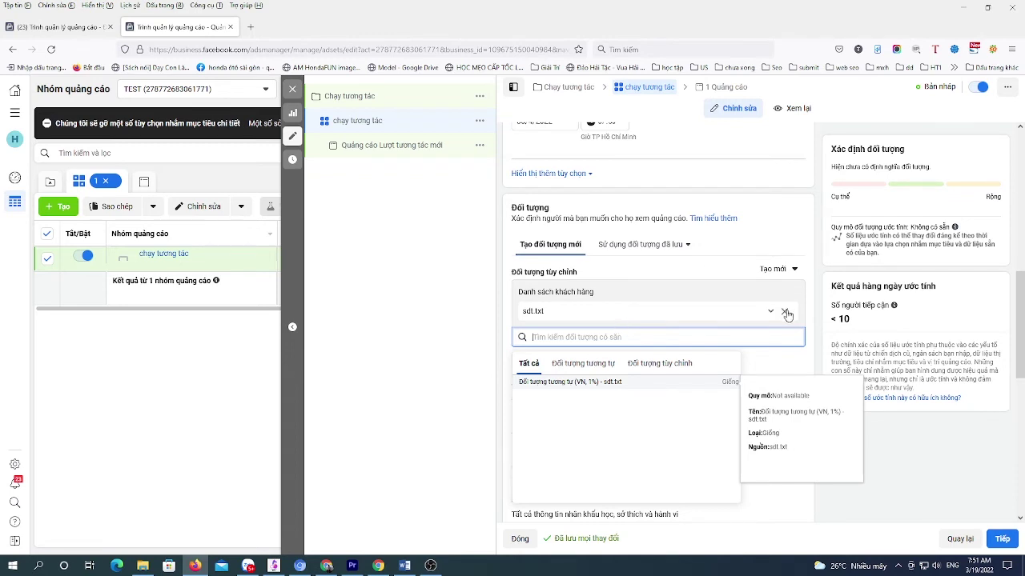
{"action": "left_click", "coordinate": [787, 314]}
- Target the ad set at the lookalike audience "Đối tượng tương tự (VN, 1%) - sdt.txt" in the custom audience section
{"action": "left_click", "coordinate": [555, 290]}
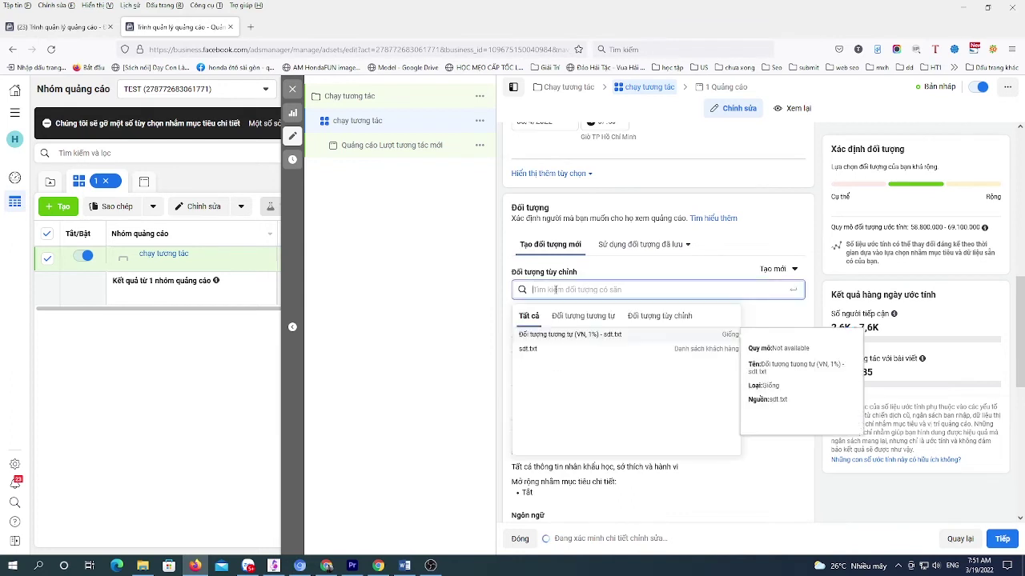
{"action": "left_click", "coordinate": [565, 335]}
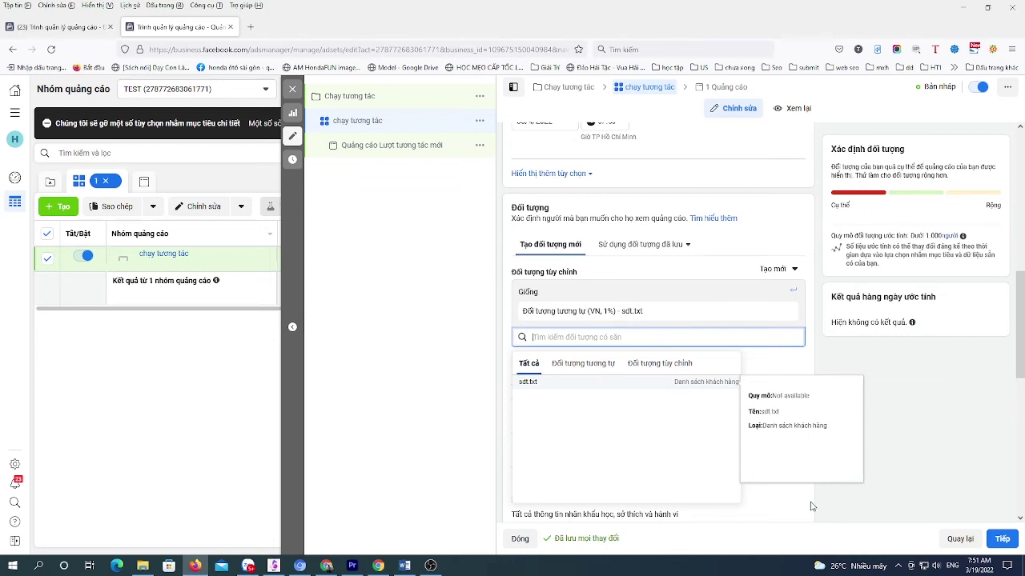
{"action": "scroll", "coordinate": [723, 376], "scroll_direction": "down", "scroll_amount": 3}
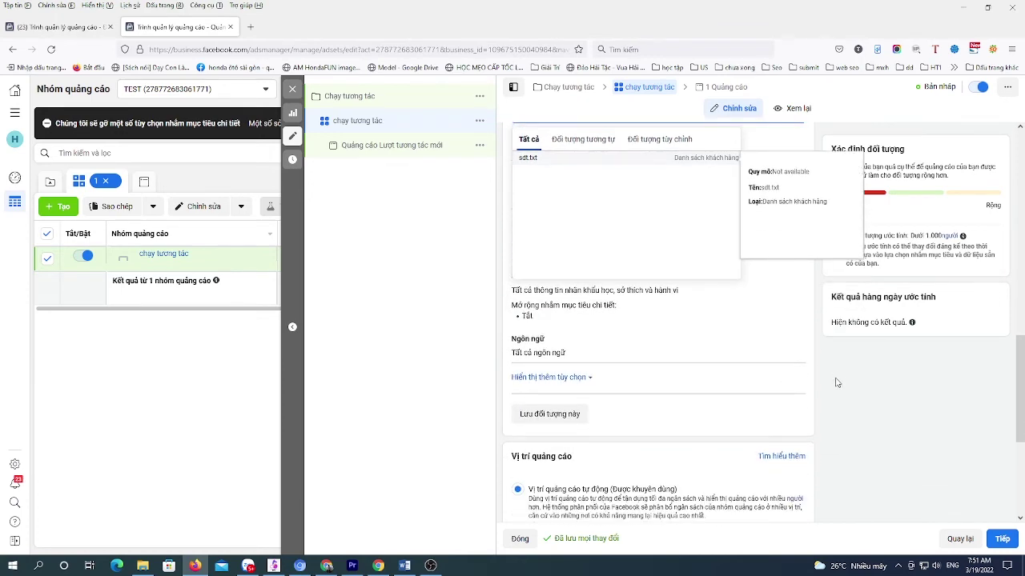
{"action": "left_click", "coordinate": [424, 350]}
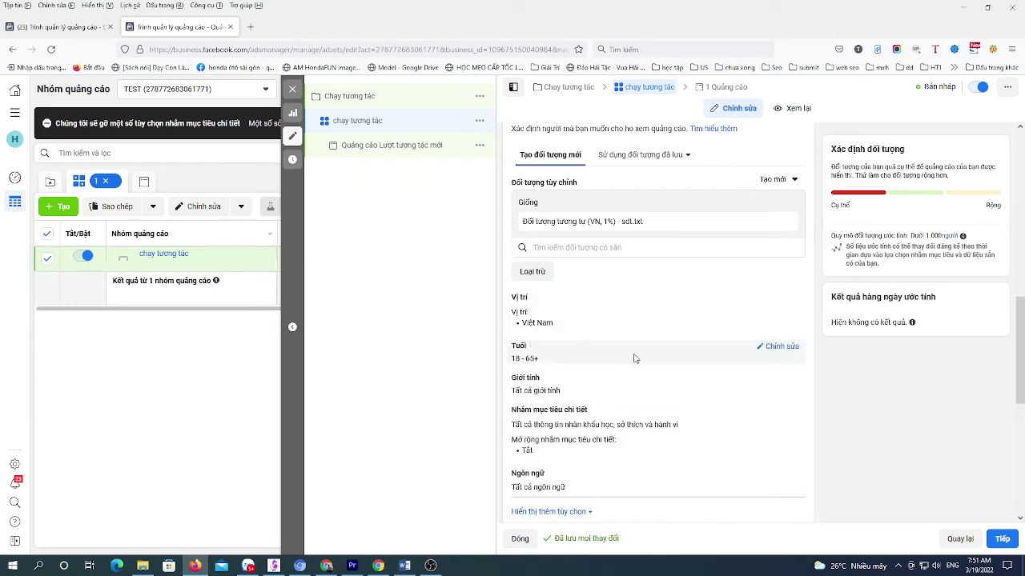
- Set the ad set's target age range to 25–55
{"action": "left_click", "coordinate": [775, 353]}
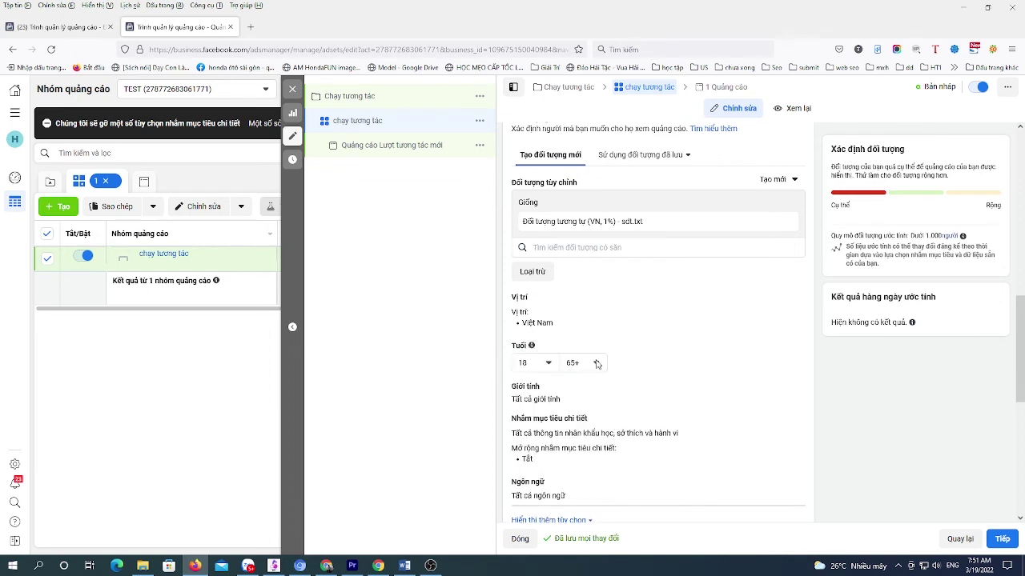
{"action": "left_click", "coordinate": [534, 364]}
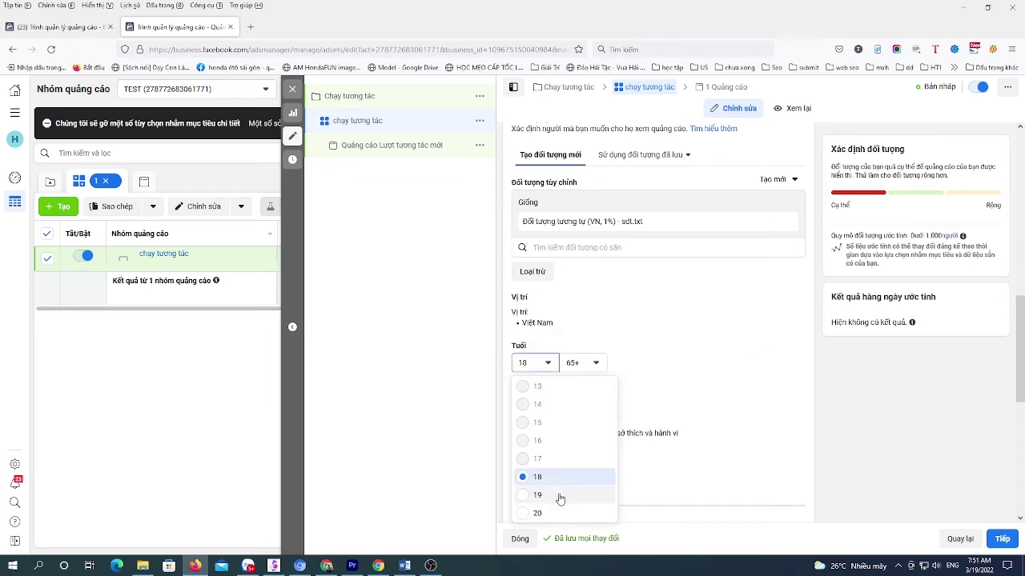
{"action": "scroll", "coordinate": [555, 493], "scroll_direction": "down", "scroll_amount": 3}
{"action": "left_click", "coordinate": [525, 471]}
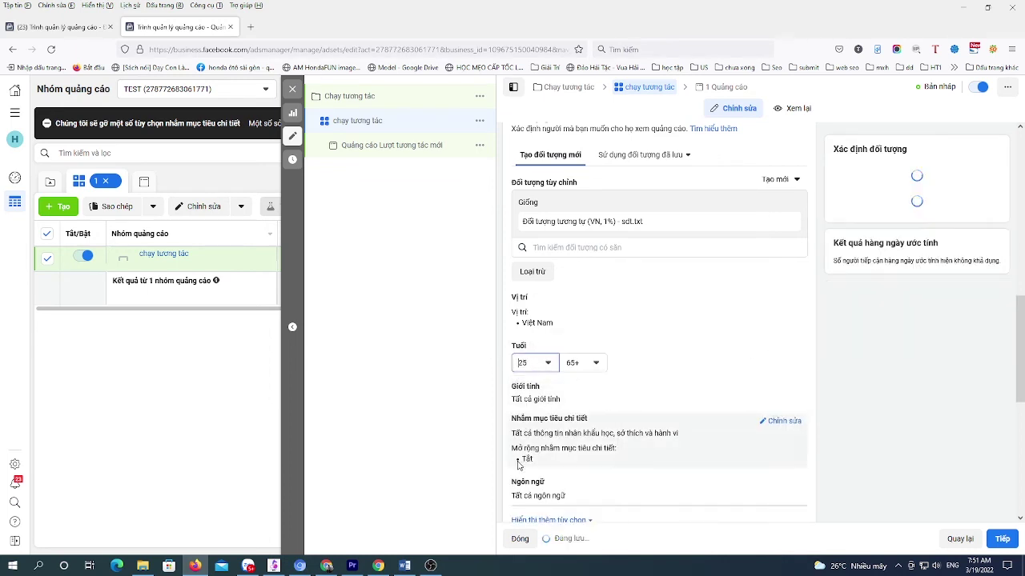
{"action": "left_click", "coordinate": [597, 363]}
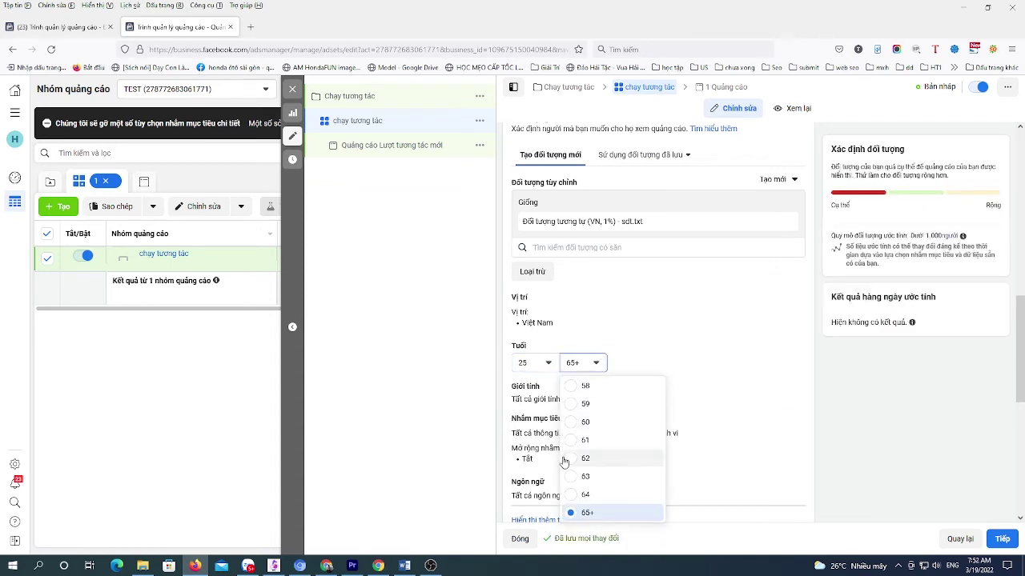
{"action": "scroll", "coordinate": [567, 460], "scroll_direction": "up", "scroll_amount": 3}
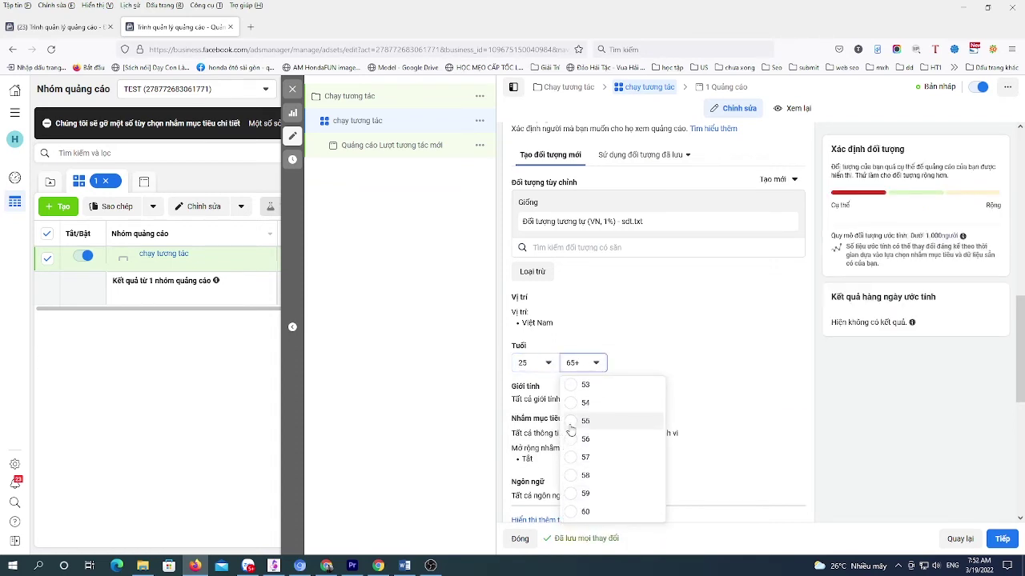
{"action": "left_click", "coordinate": [584, 421]}
- Continue to the ad and use the Page's existing Facebook video post "Phụ nữ đơn giản lắm" as its content
{"action": "scroll", "coordinate": [753, 405], "scroll_direction": "down", "scroll_amount": 3}
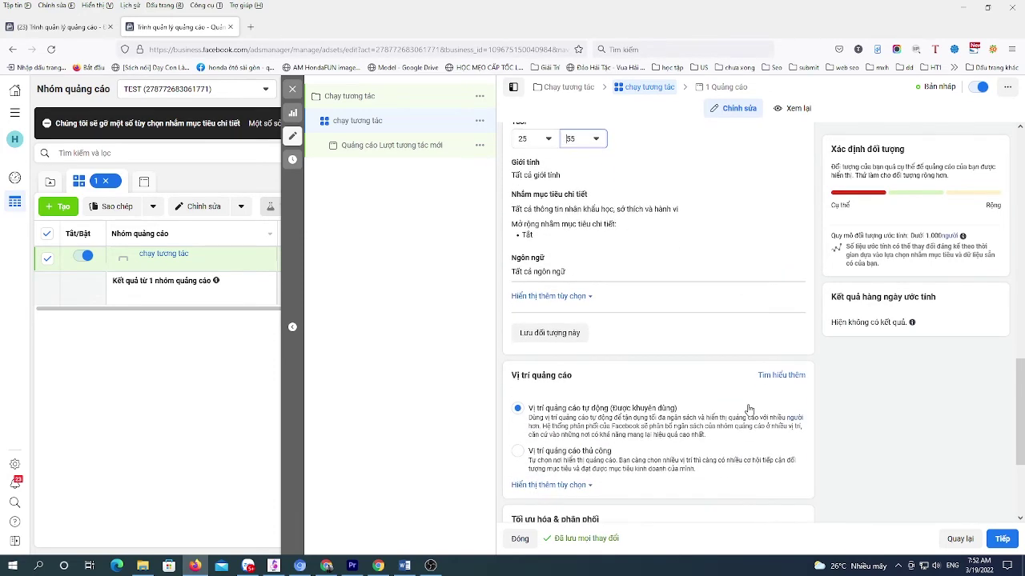
{"action": "scroll", "coordinate": [749, 409], "scroll_direction": "down", "scroll_amount": 2}
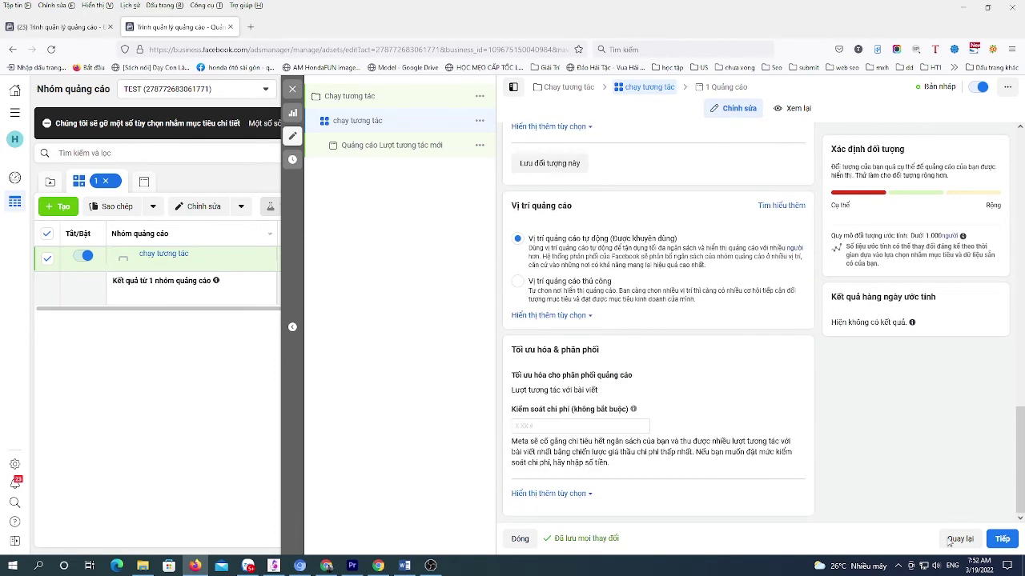
{"action": "left_click", "coordinate": [1002, 538]}
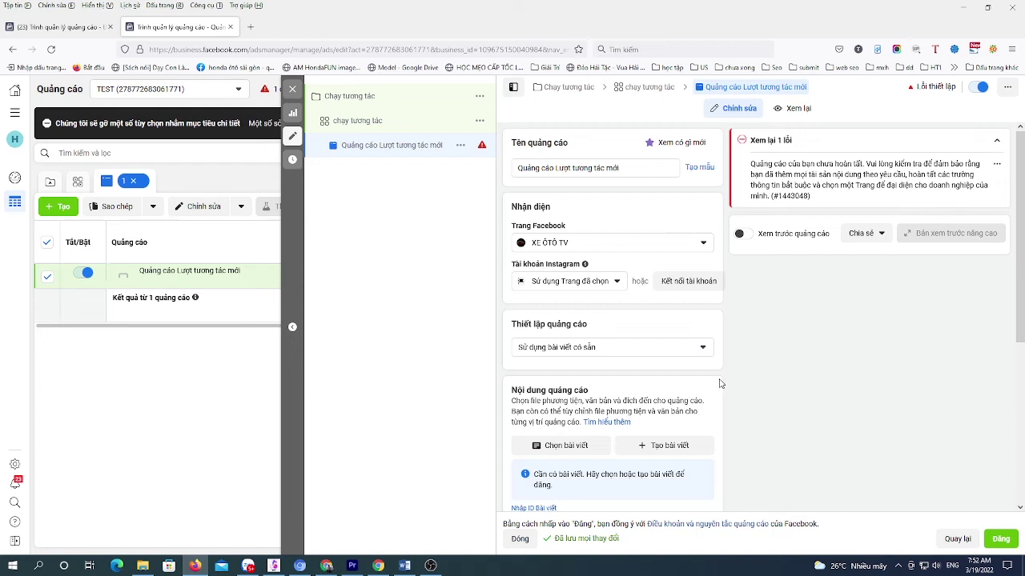
{"action": "scroll", "coordinate": [656, 409], "scroll_direction": "down", "scroll_amount": 3}
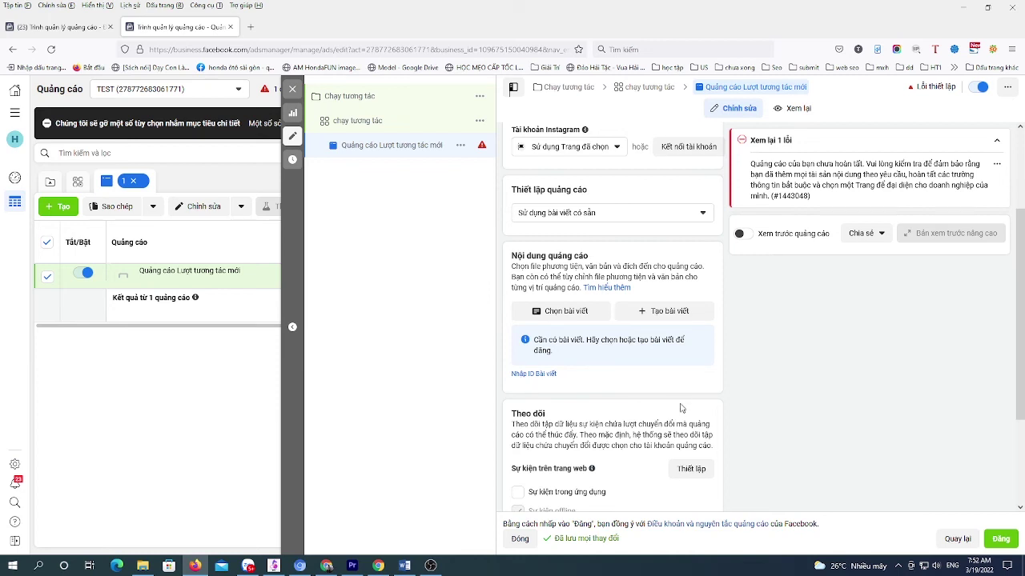
{"action": "scroll", "coordinate": [676, 404], "scroll_direction": "up", "scroll_amount": 1}
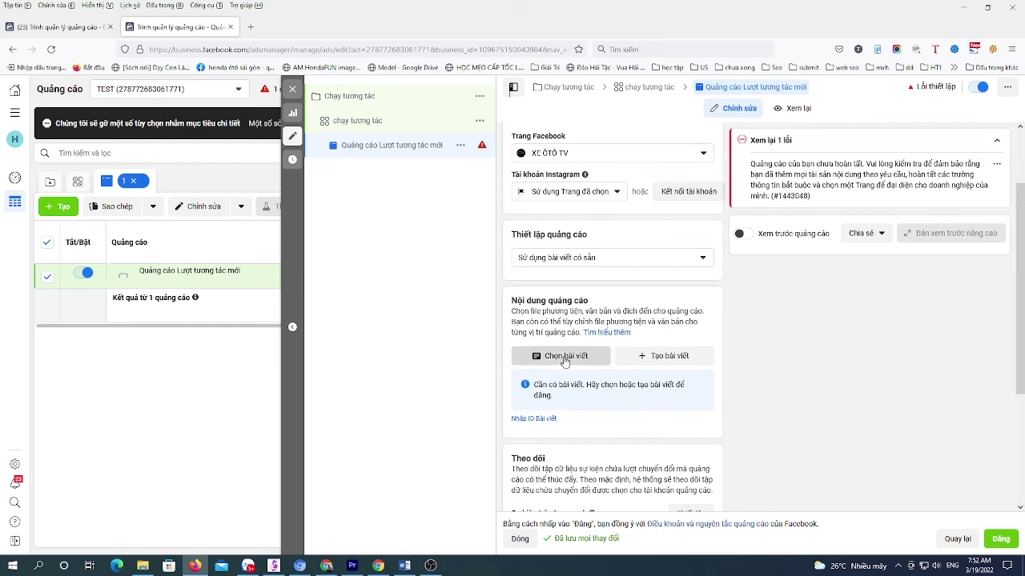
{"action": "left_click", "coordinate": [563, 358]}
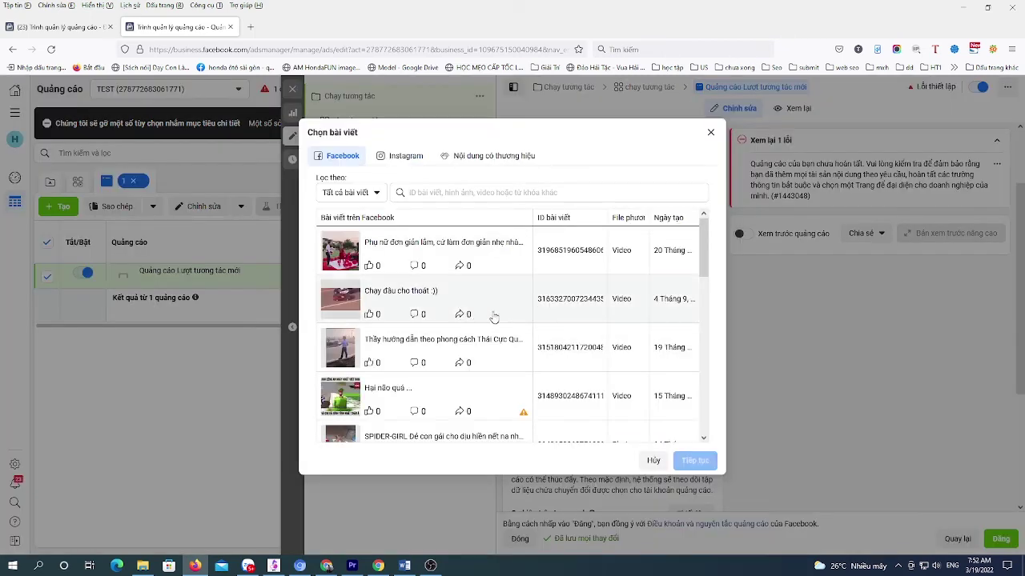
{"action": "scroll", "coordinate": [516, 315], "scroll_direction": "down", "scroll_amount": 2}
{"action": "scroll", "coordinate": [516, 315], "scroll_direction": "up", "scroll_amount": 2}
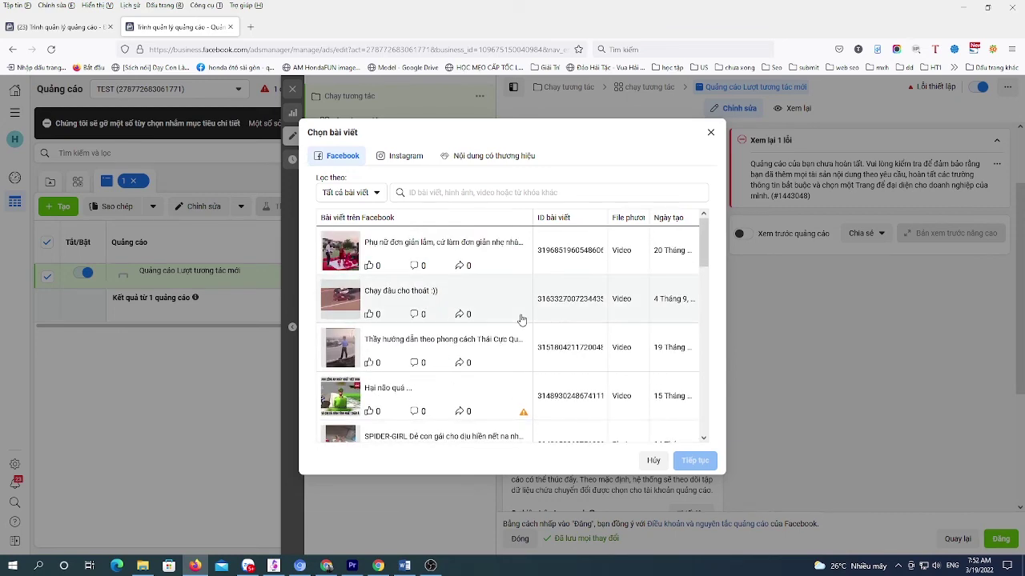
{"action": "left_click", "coordinate": [501, 251]}
{"action": "key", "text": "Return"}
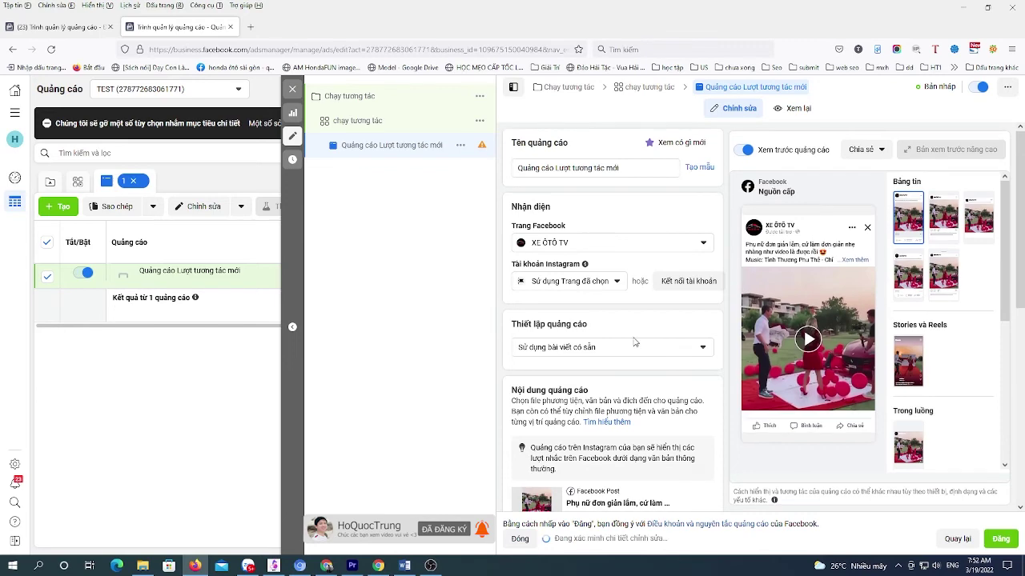
- Try to publish the ad, accepting Việt Nam, Đồng Việt Nam and (GMT +07:00) Giờ TP Hồ Chí Minh in the payment setup
{"action": "scroll", "coordinate": [633, 339], "scroll_direction": "down", "scroll_amount": 2}
{"action": "scroll", "coordinate": [634, 341], "scroll_direction": "down", "scroll_amount": 2}
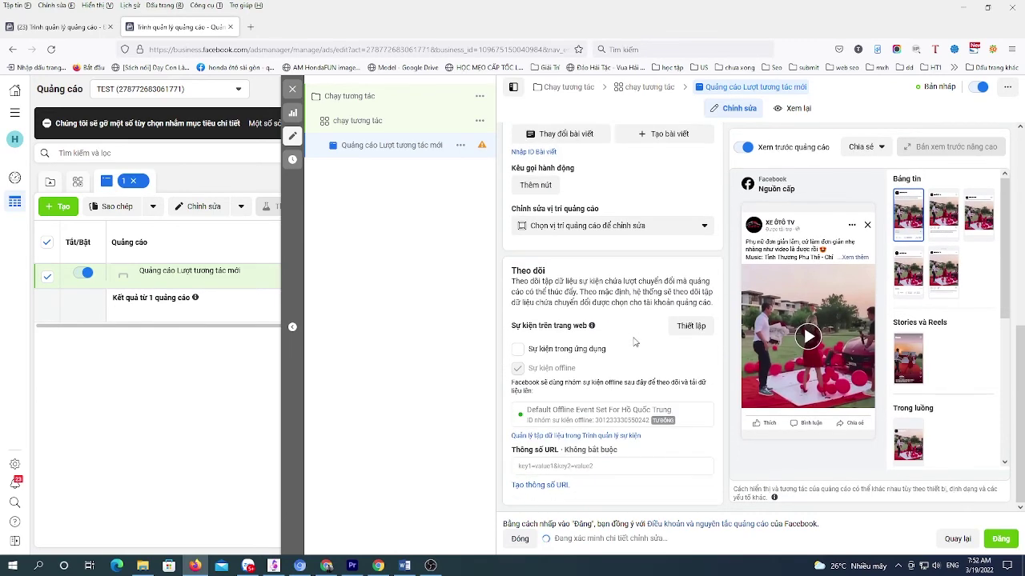
{"action": "scroll", "coordinate": [634, 344], "scroll_direction": "up", "scroll_amount": 5}
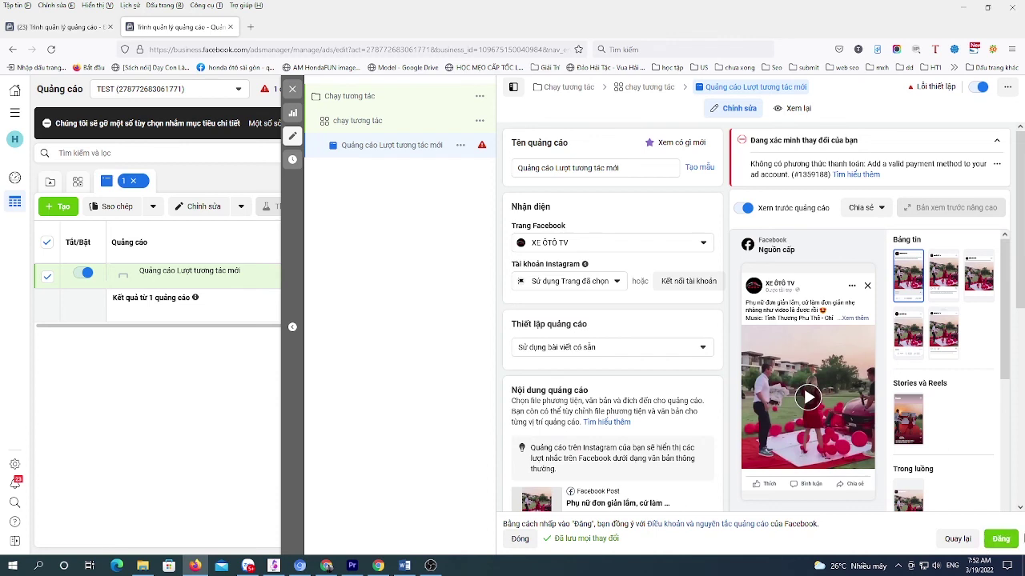
{"action": "left_click", "coordinate": [1021, 538]}
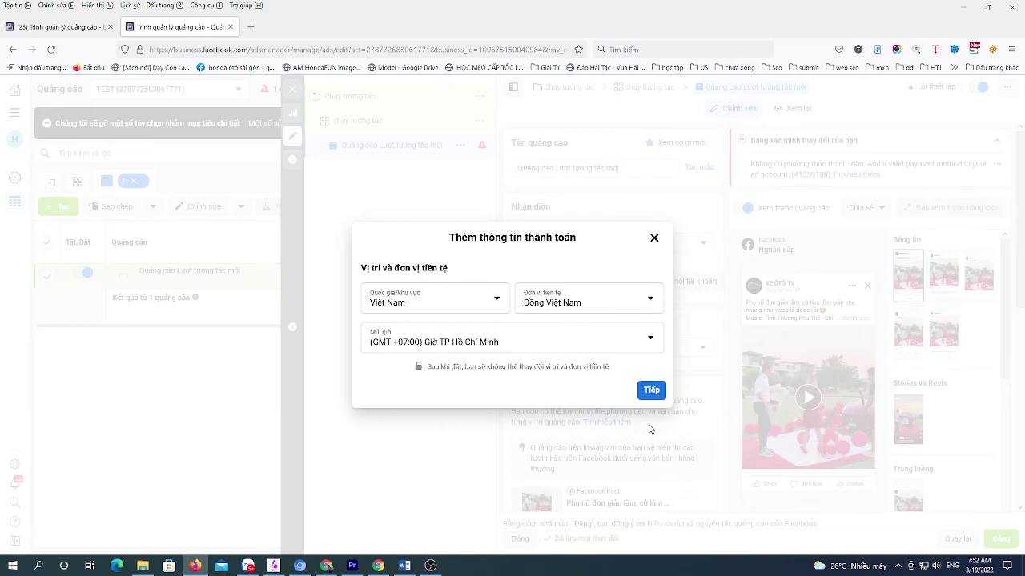
{"action": "left_click", "coordinate": [651, 390]}
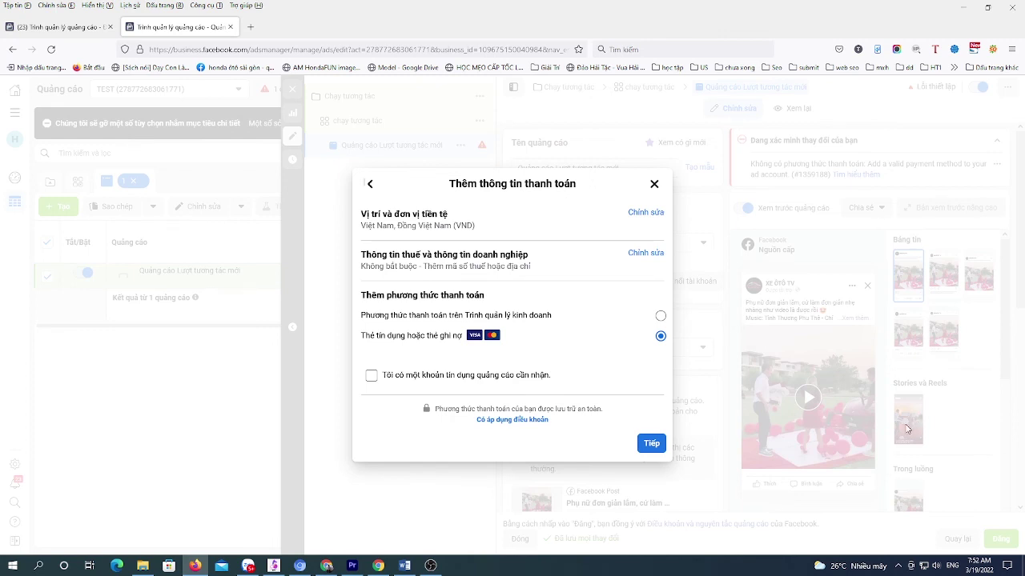
- Mark that there is an ad credit to claim, proceed to the credit or debit card details, and close the payment setup without entering any
{"action": "left_click", "coordinate": [451, 376]}
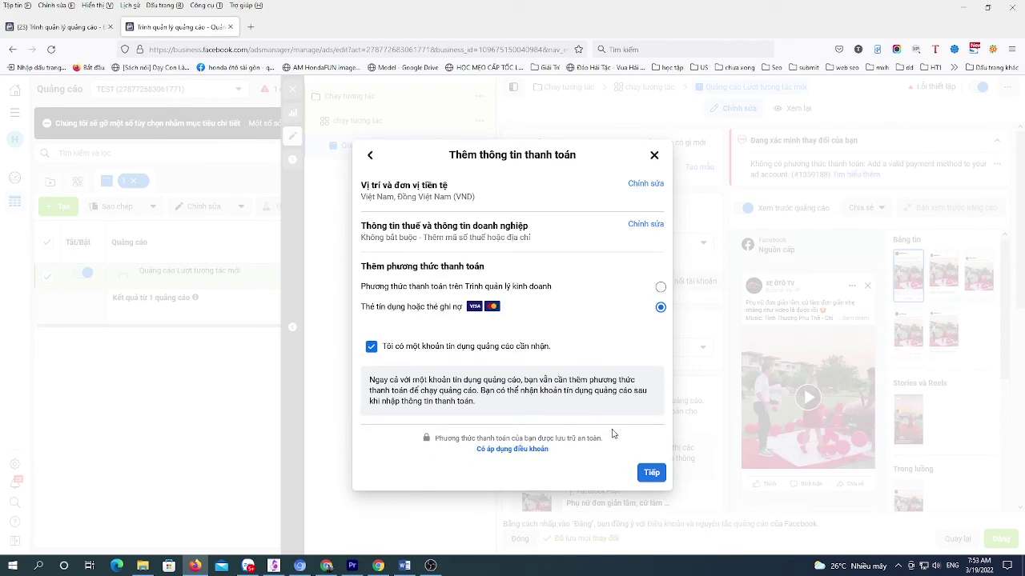
{"action": "left_click", "coordinate": [650, 473]}
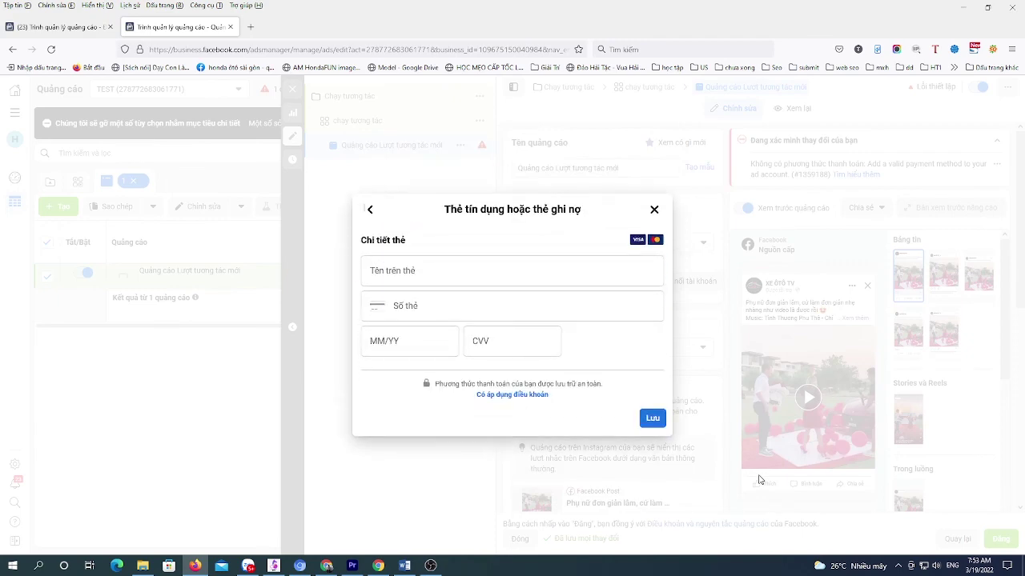
{"action": "left_click", "coordinate": [654, 211]}
{"action": "scroll", "coordinate": [670, 393], "scroll_direction": "down", "scroll_amount": 10}
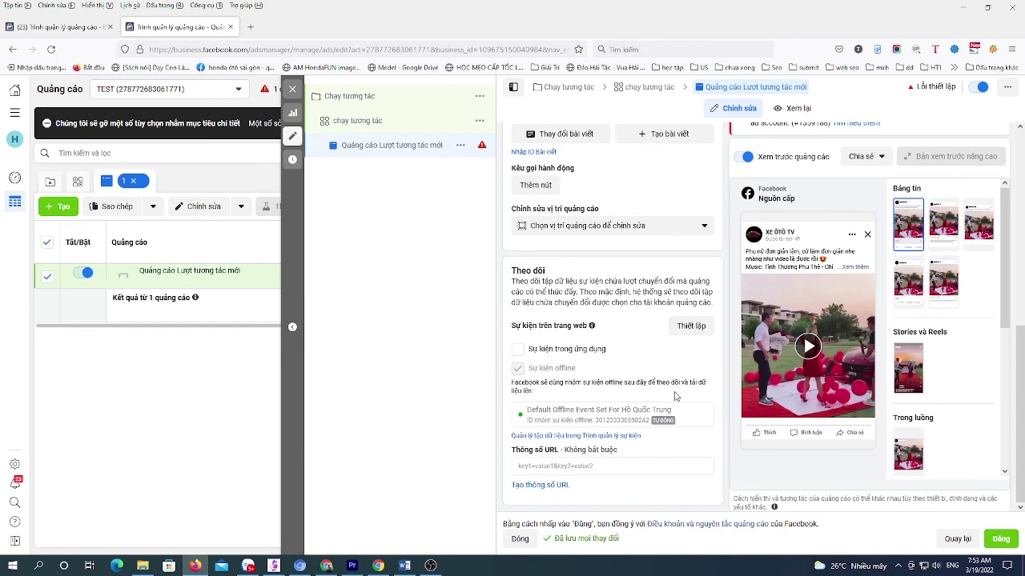
{"action": "scroll", "coordinate": [674, 396], "scroll_direction": "up", "scroll_amount": 10}
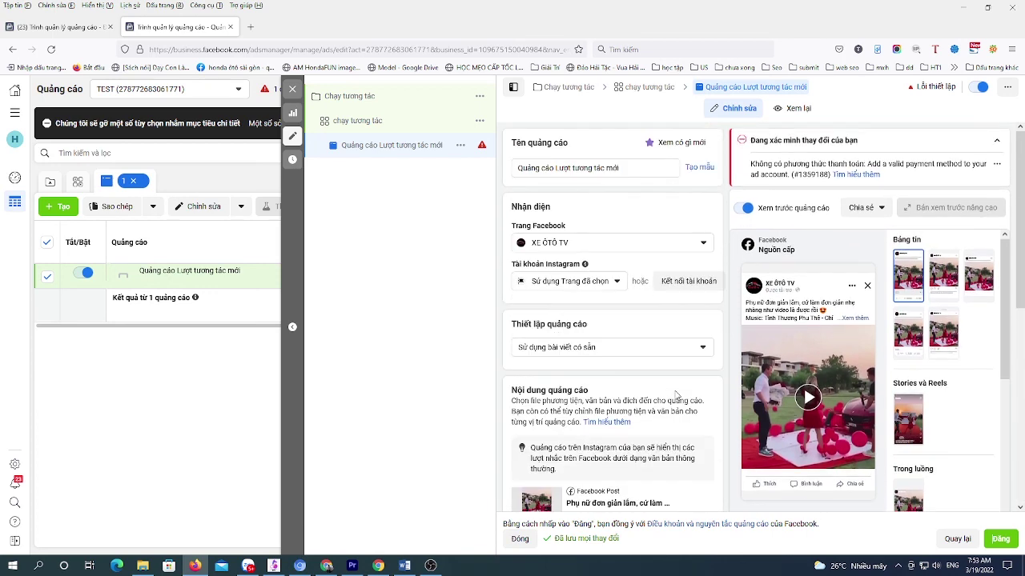